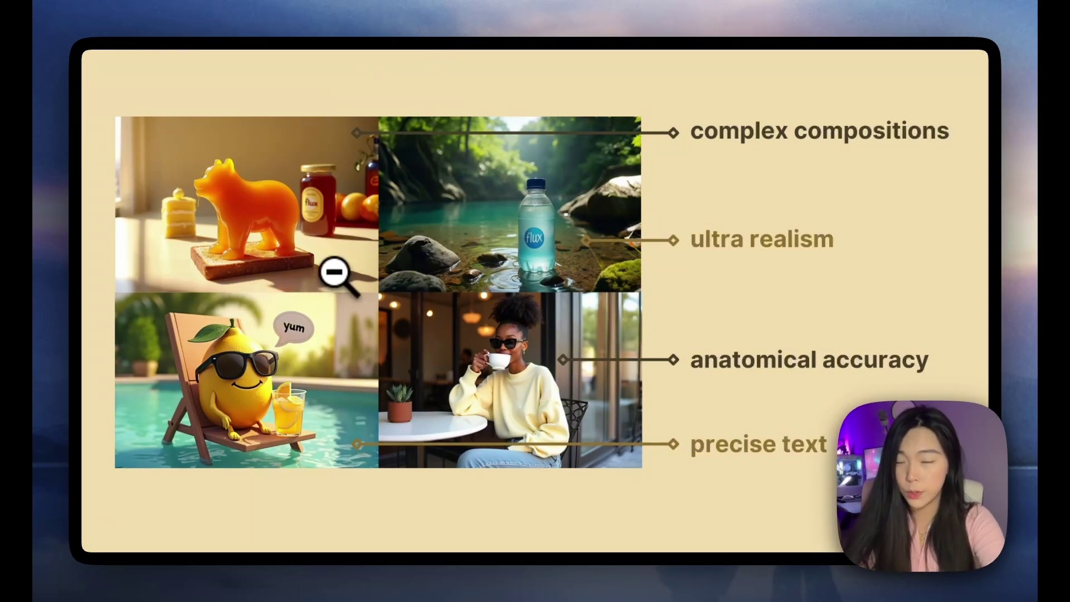
Examine the four Flux sample images for complex compositions, ultra realism, anatomical accuracy and precise text
click(335, 273)
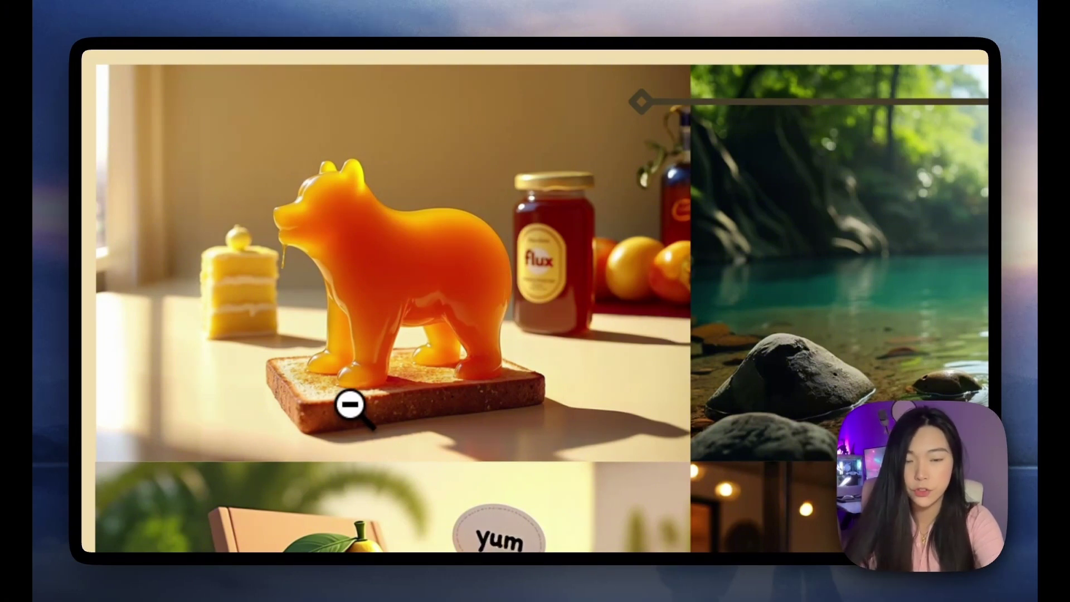
click(376, 406)
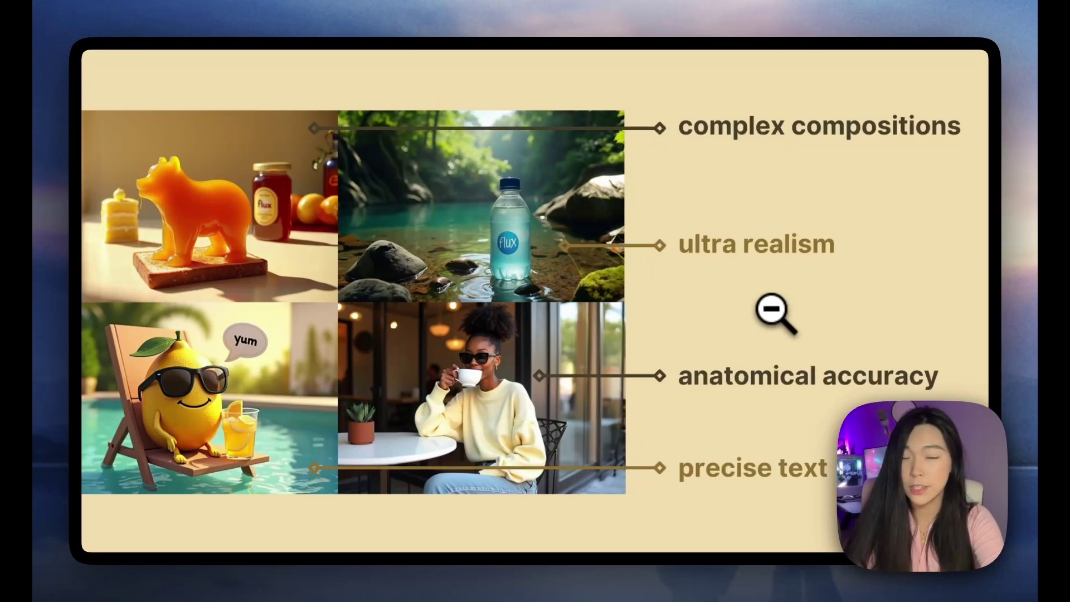
click(454, 248)
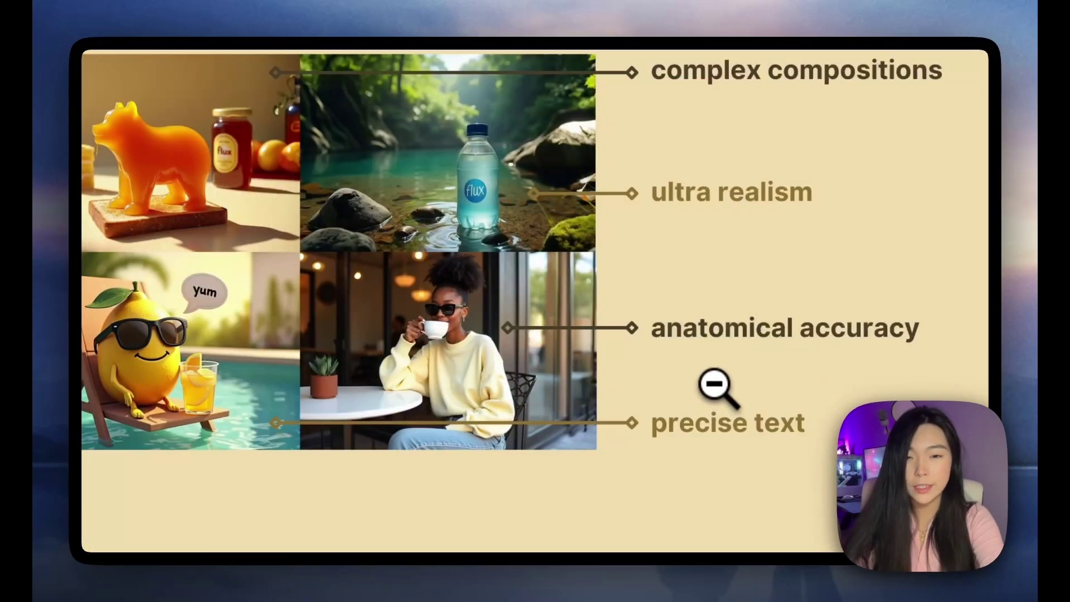
click(561, 346)
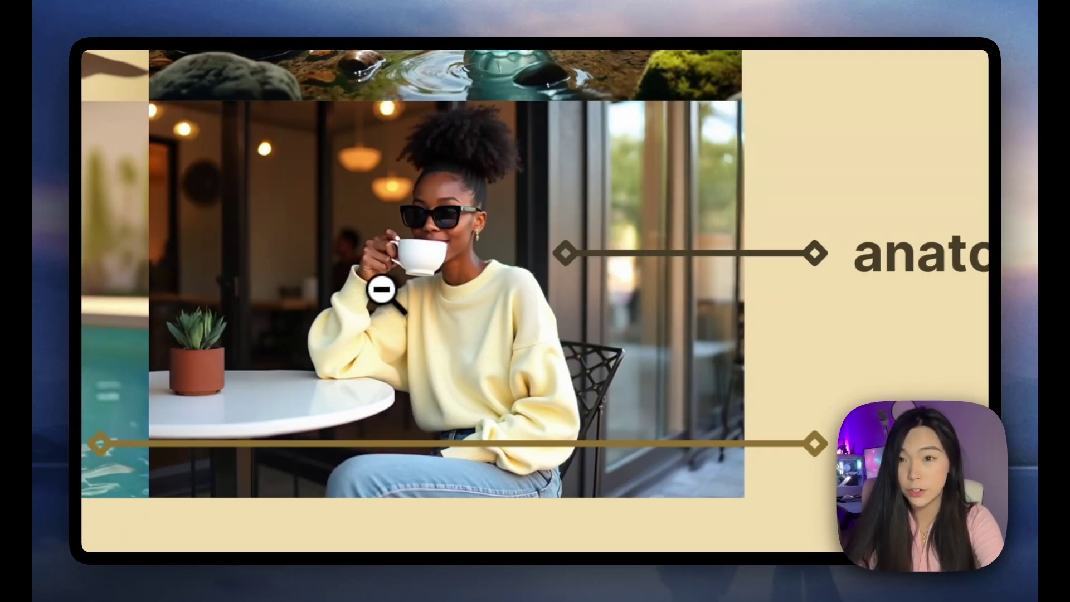
click(815, 159)
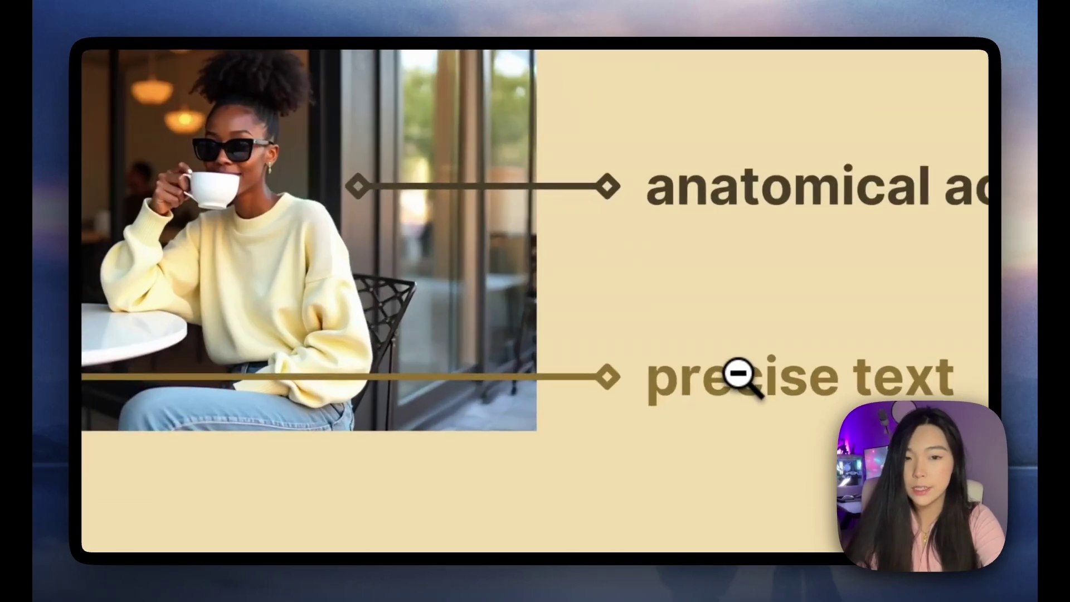
click(752, 390)
click(266, 323)
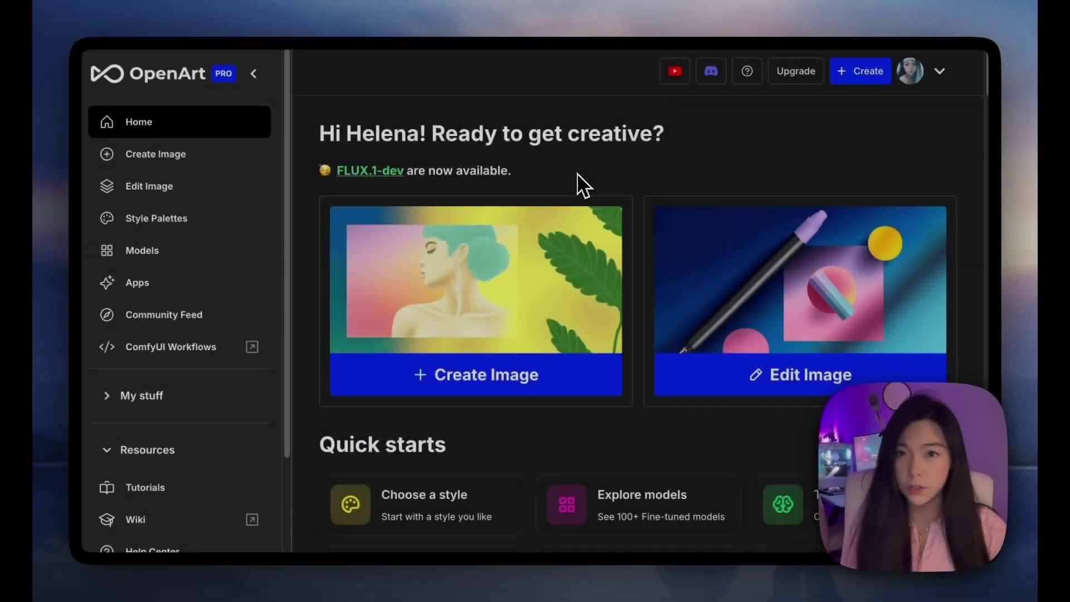
Open OpenArt's image creation workspace and switch the model to Flux (dev)
click(554, 275)
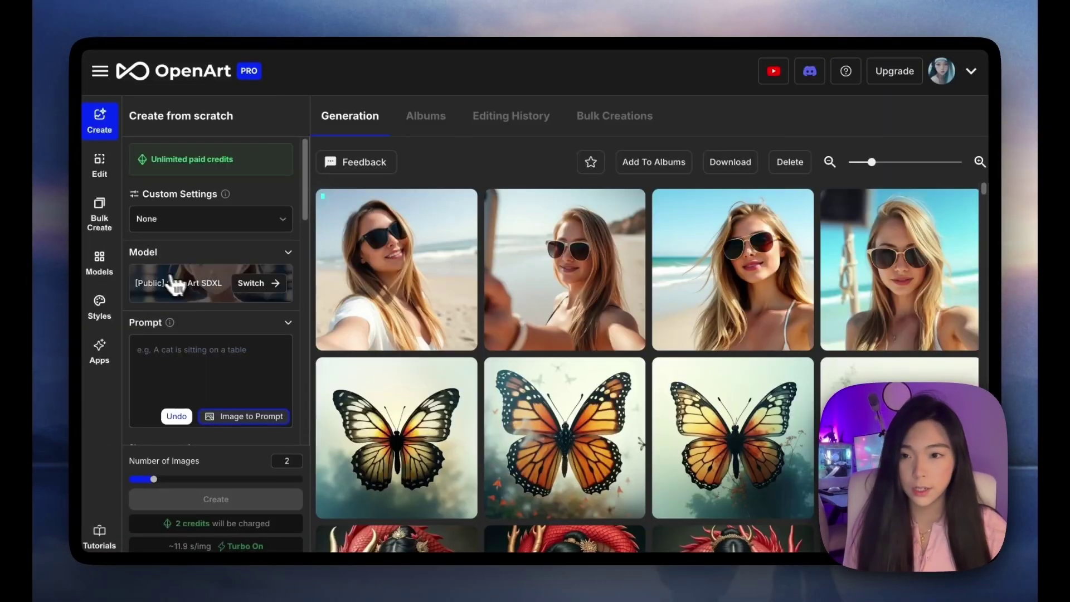
click(179, 279)
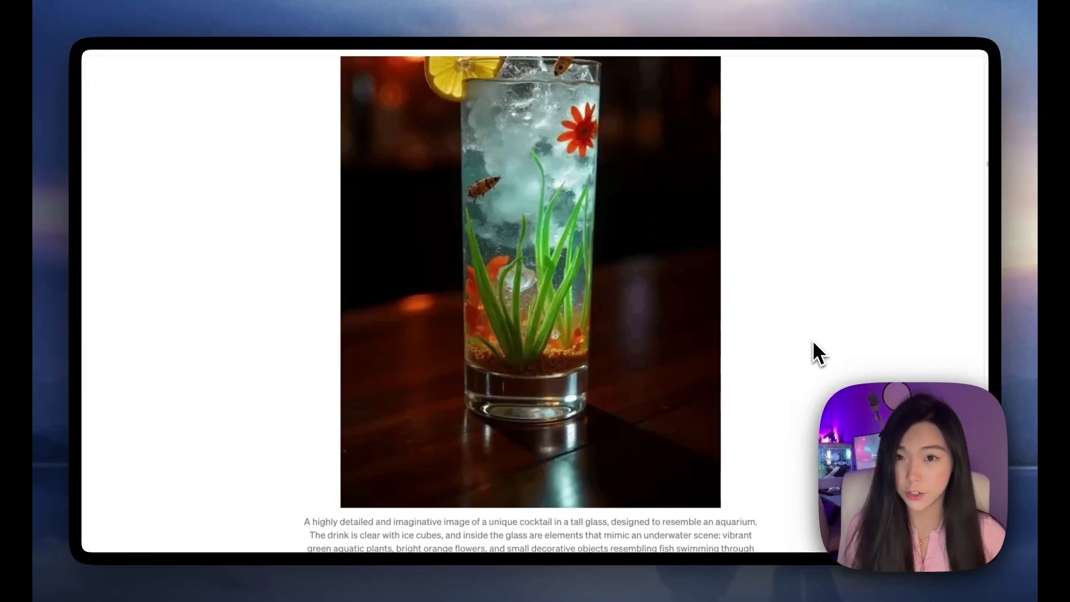
Copy the aquarium cocktail prompt beneath the tall glass image in the Medium article
scroll(813, 349, down, 3)
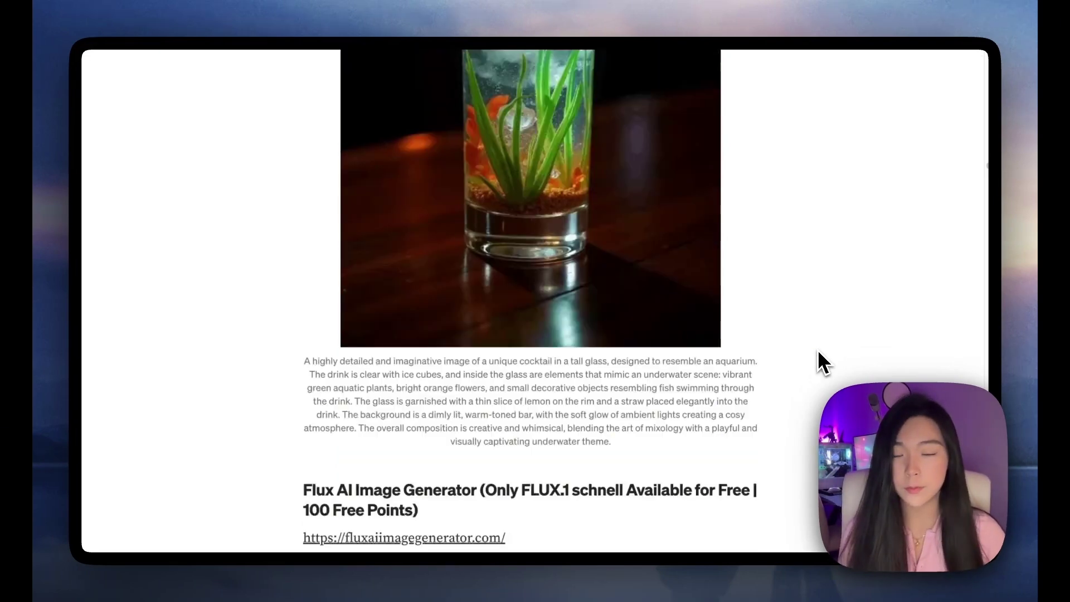
triple_click(644, 426)
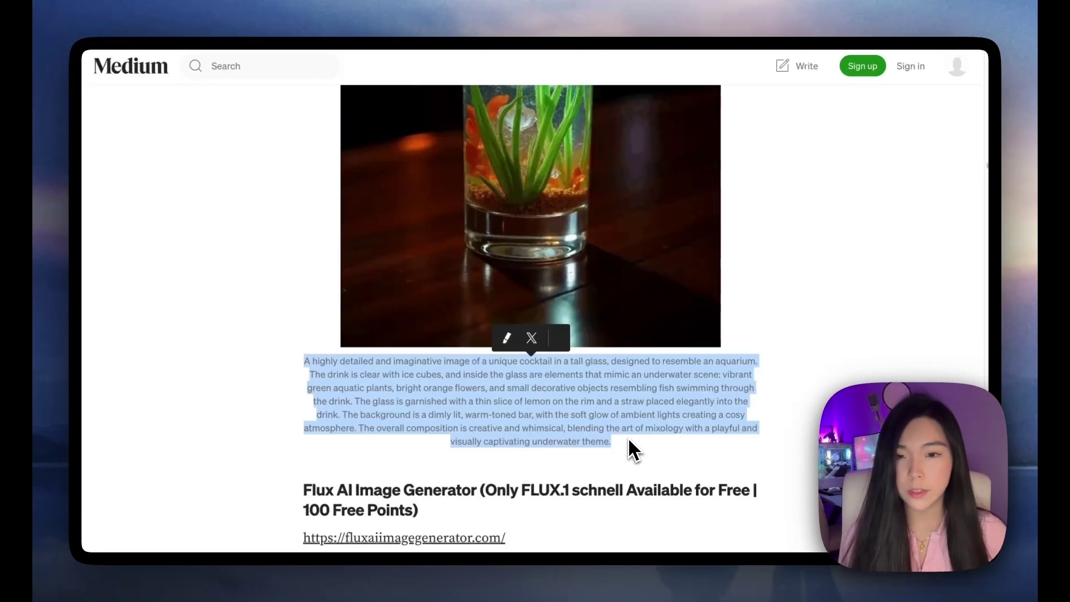
click(627, 437)
scroll(628, 437, up, 4)
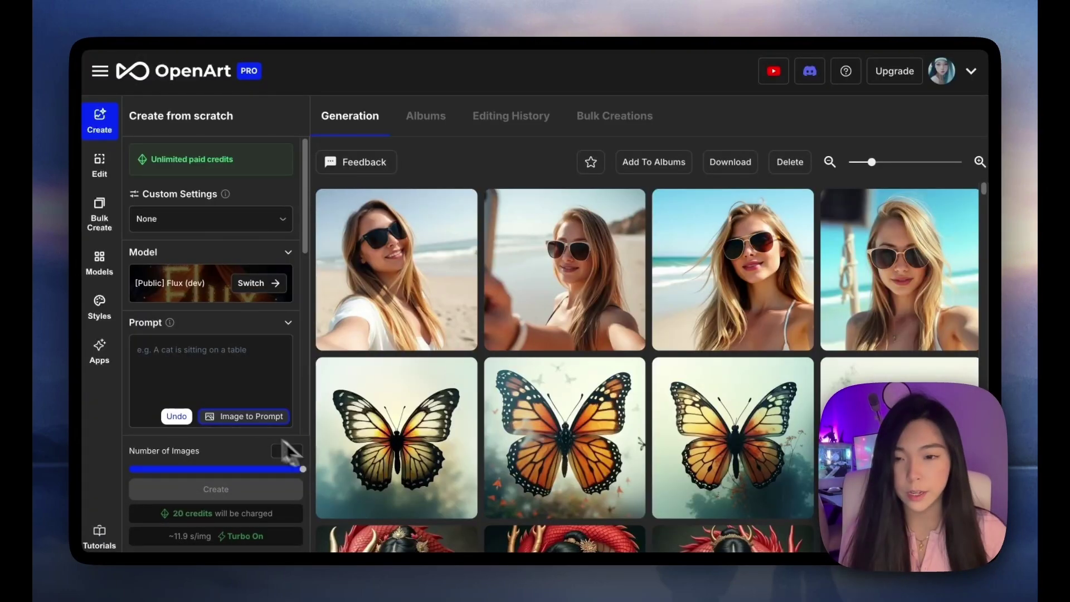
Paste the copied aquarium cocktail prompt into OpenArt and generate four images with Flux (dev)
click(234, 399)
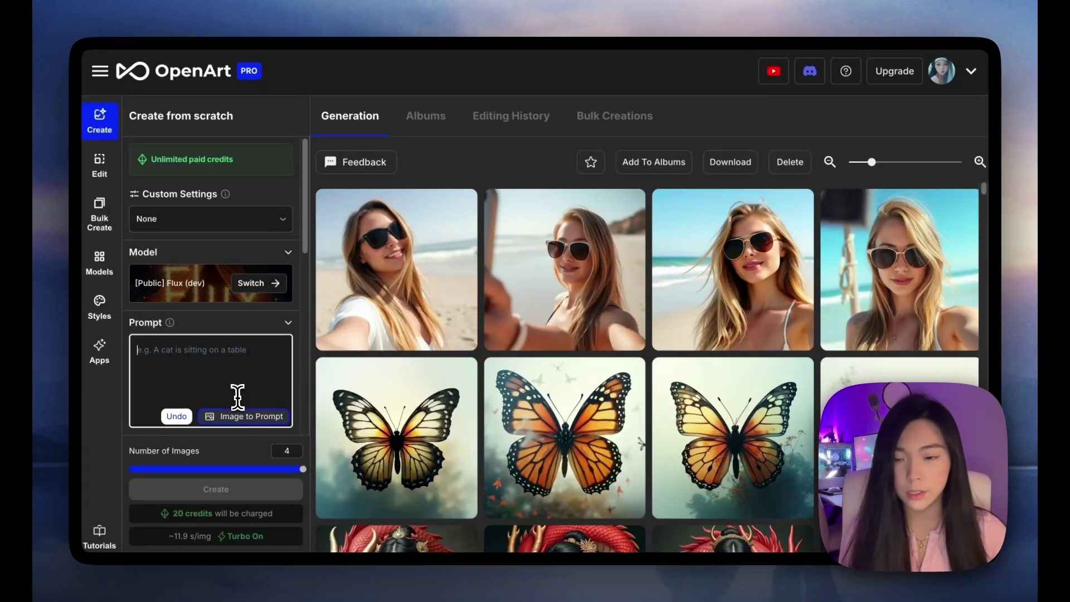
key(ctrl+v)
scroll(239, 407, down, 4)
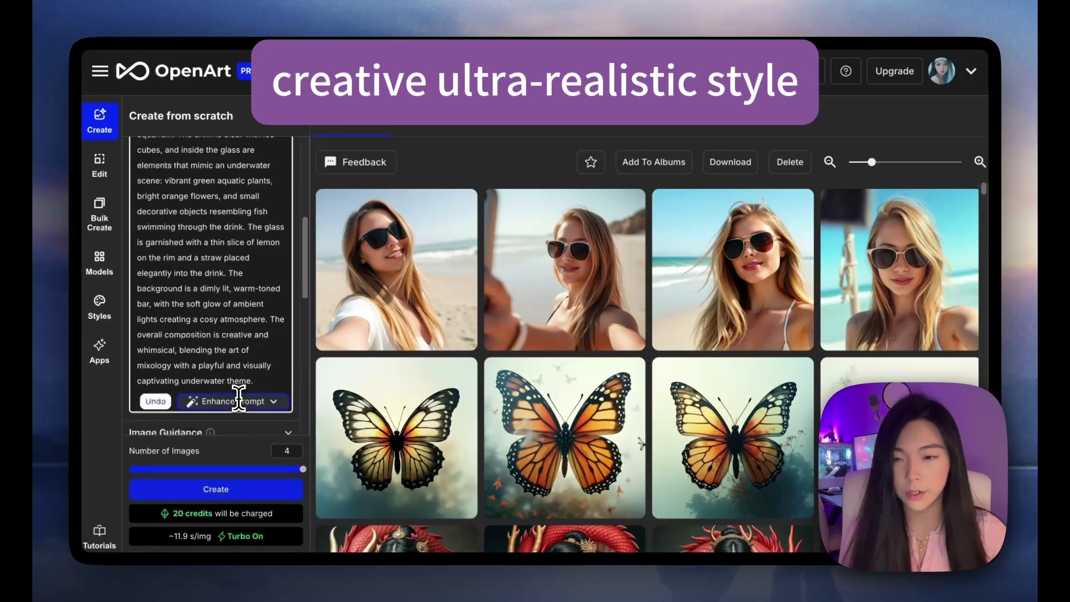
scroll(251, 449, up, 4)
click(273, 489)
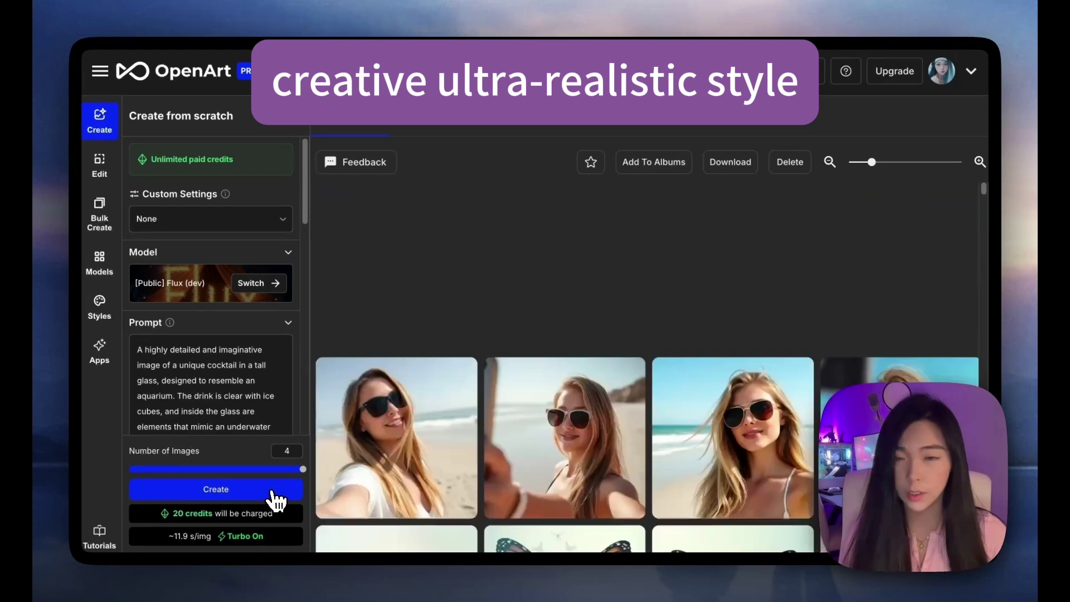
scroll(263, 310, down, 2)
scroll(260, 312, up, 2)
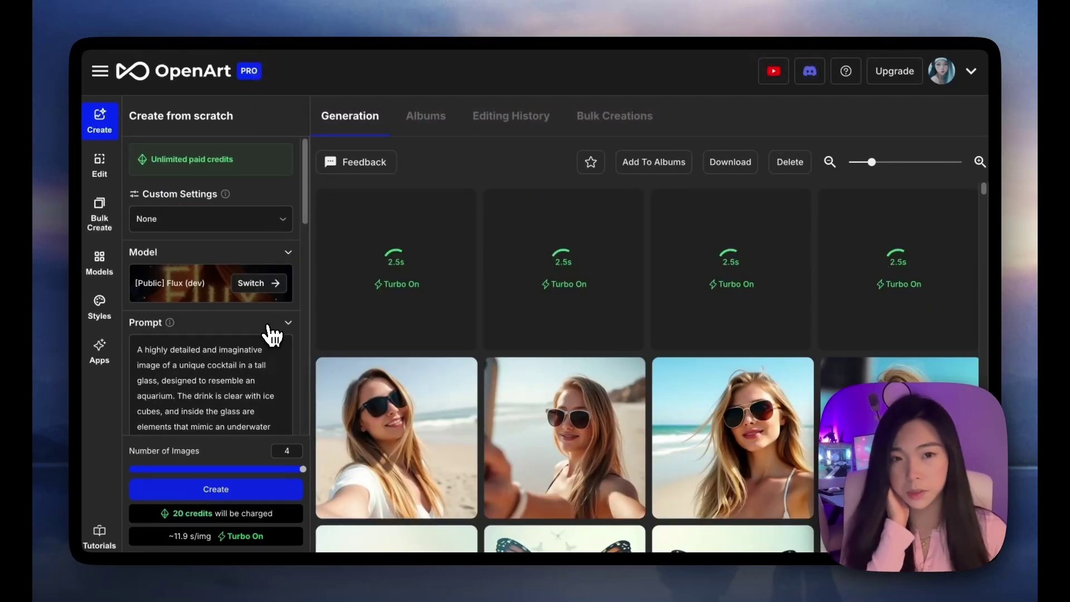
Review one aquarium cocktail result and generate four images from the spring version of the prompt with cherry blossoms, a pink peony and a butterfly
click(916, 276)
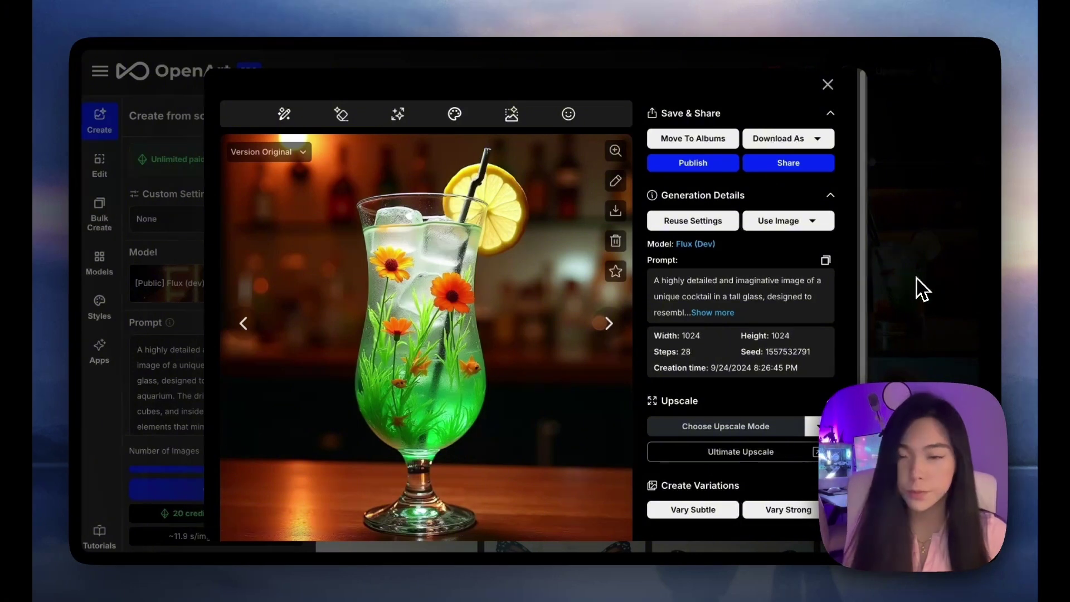
click(915, 285)
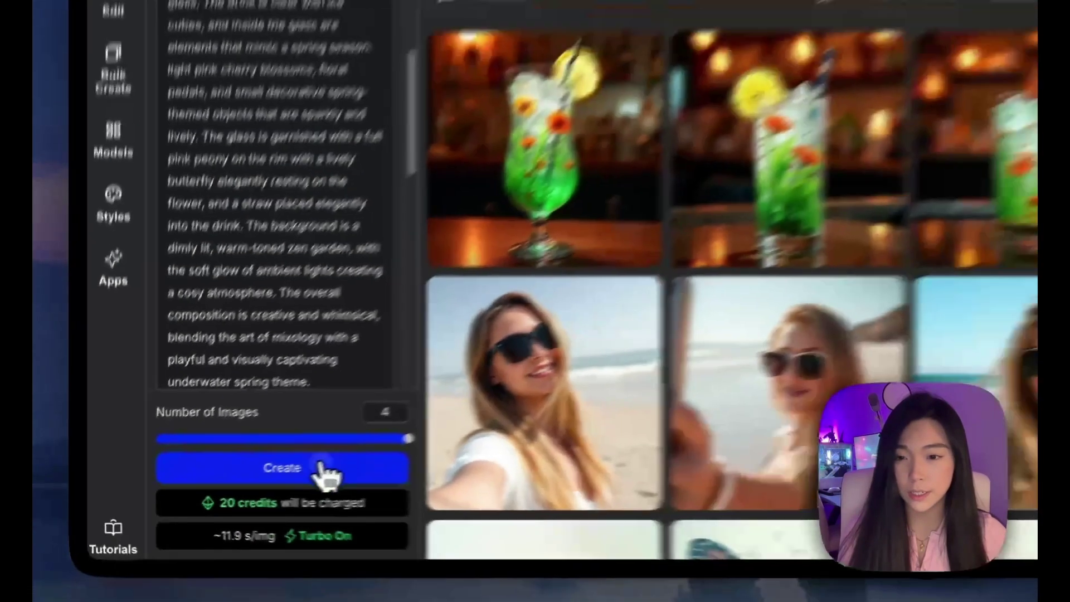
click(424, 569)
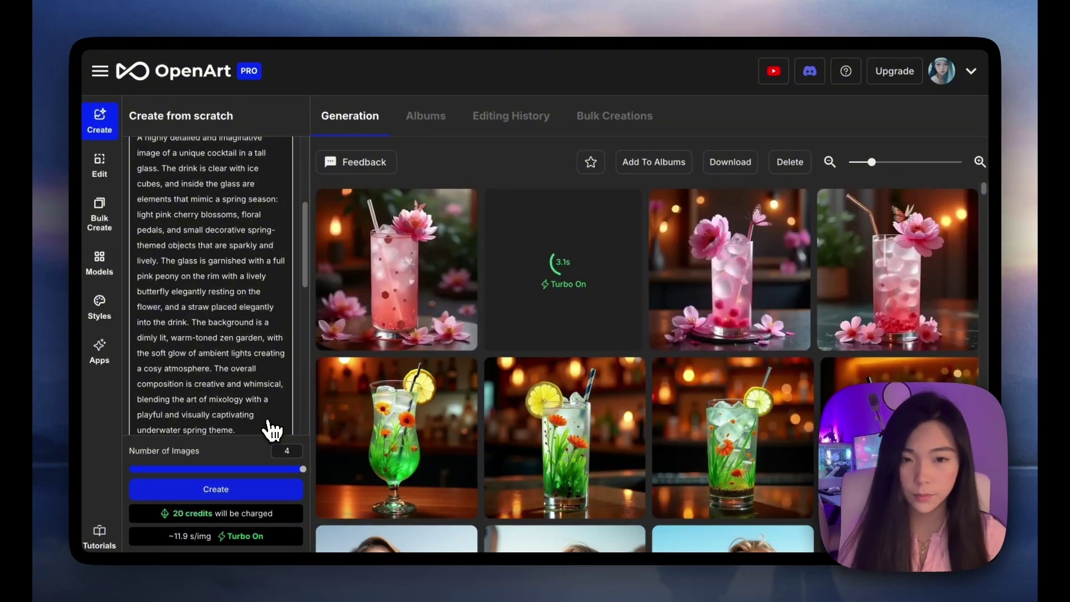
Examine the four generated pink spring cocktail images one by one at full size
click(387, 270)
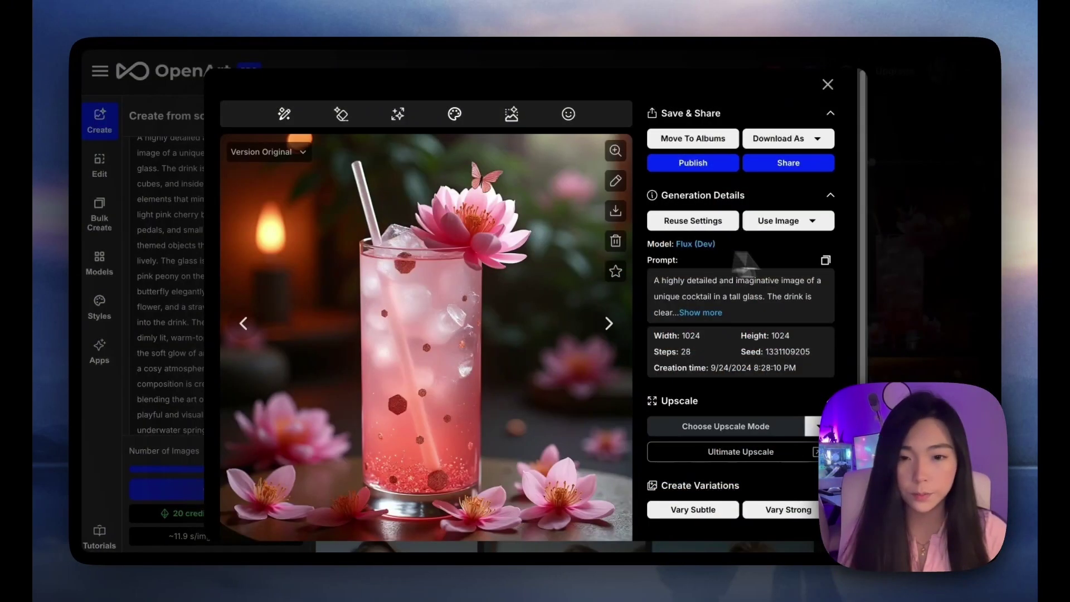
click(892, 268)
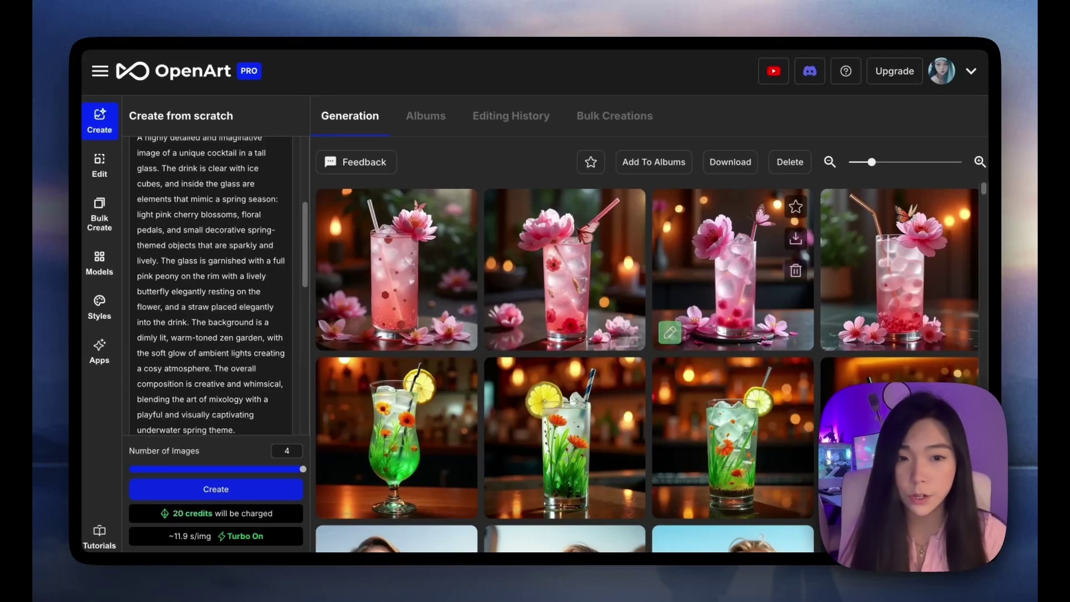
click(858, 308)
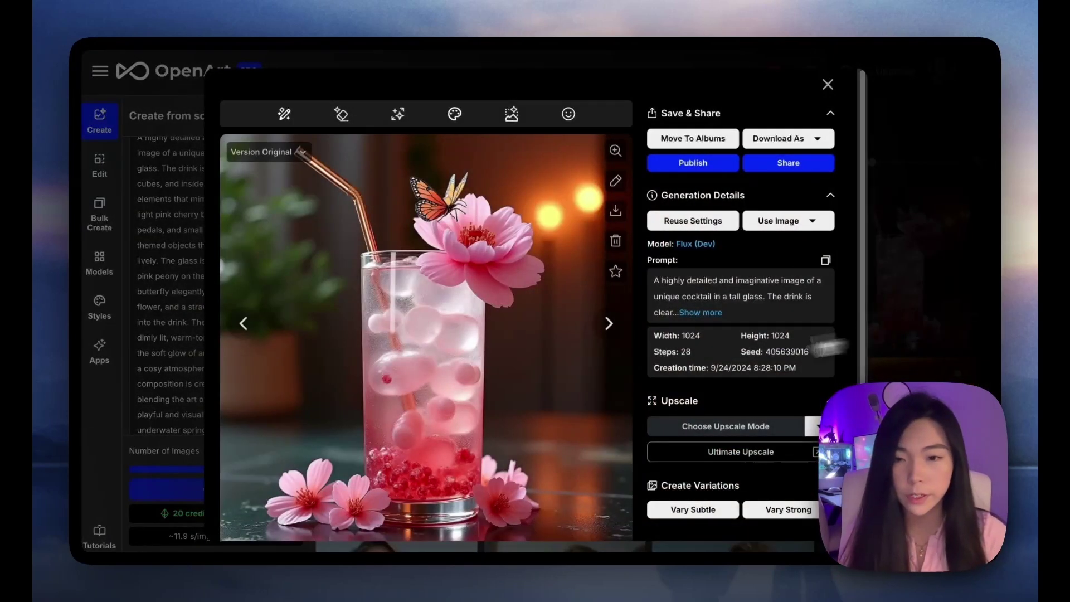
click(245, 324)
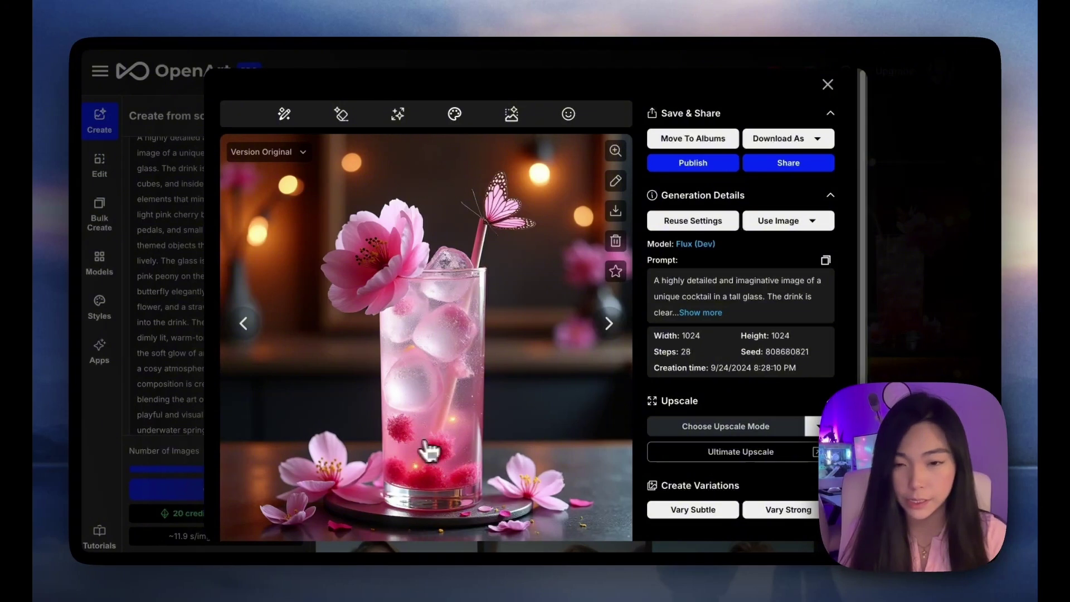
click(254, 333)
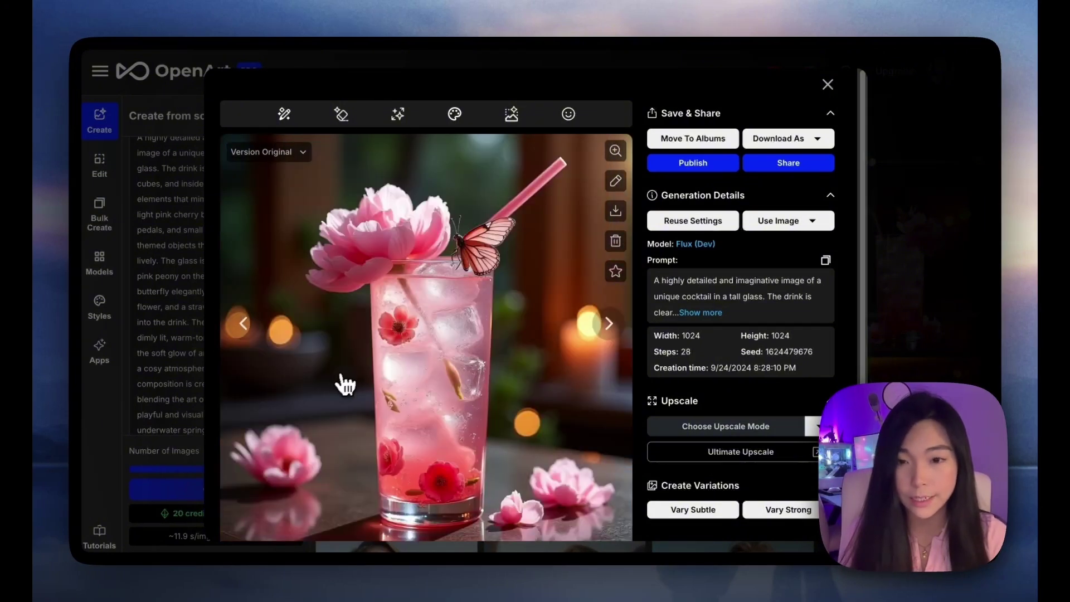
click(245, 328)
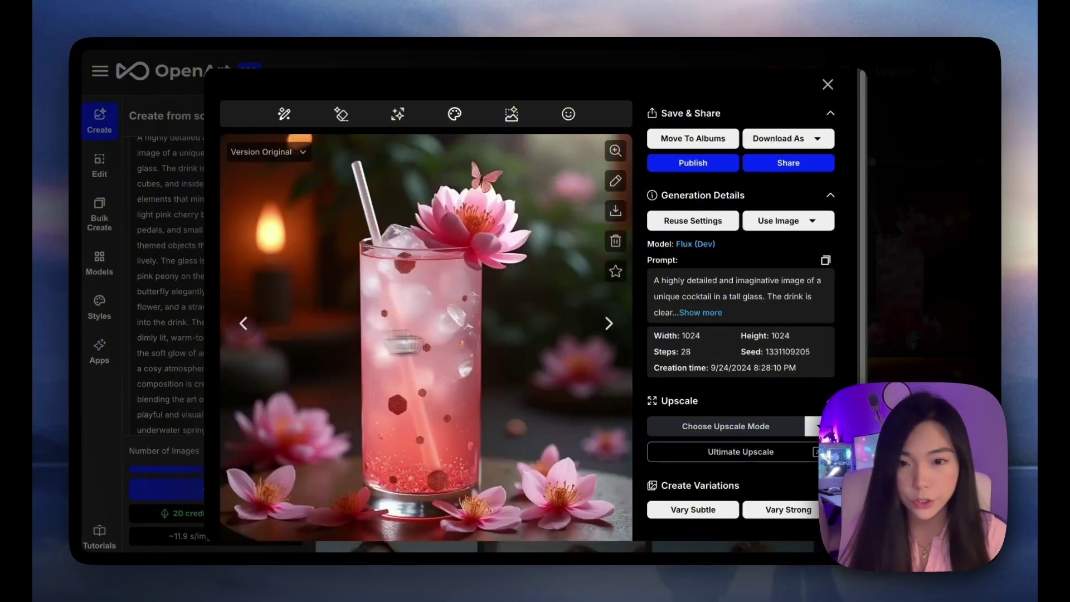
Compare the third spring cocktail image with its full prompt, checking the phrase "resting on the flower"
click(608, 322)
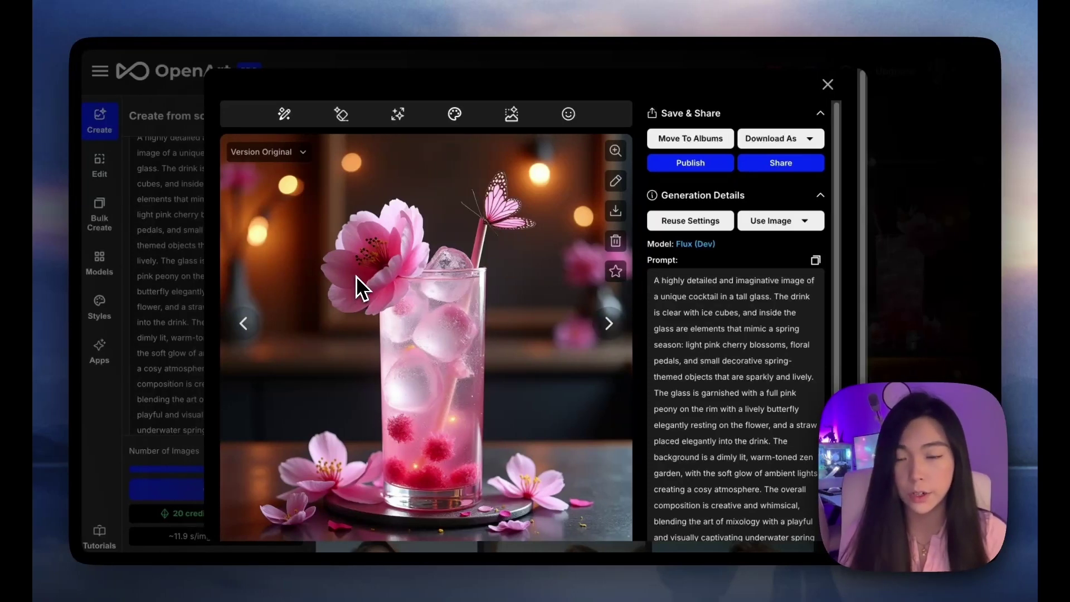
scroll(685, 423, down, 1)
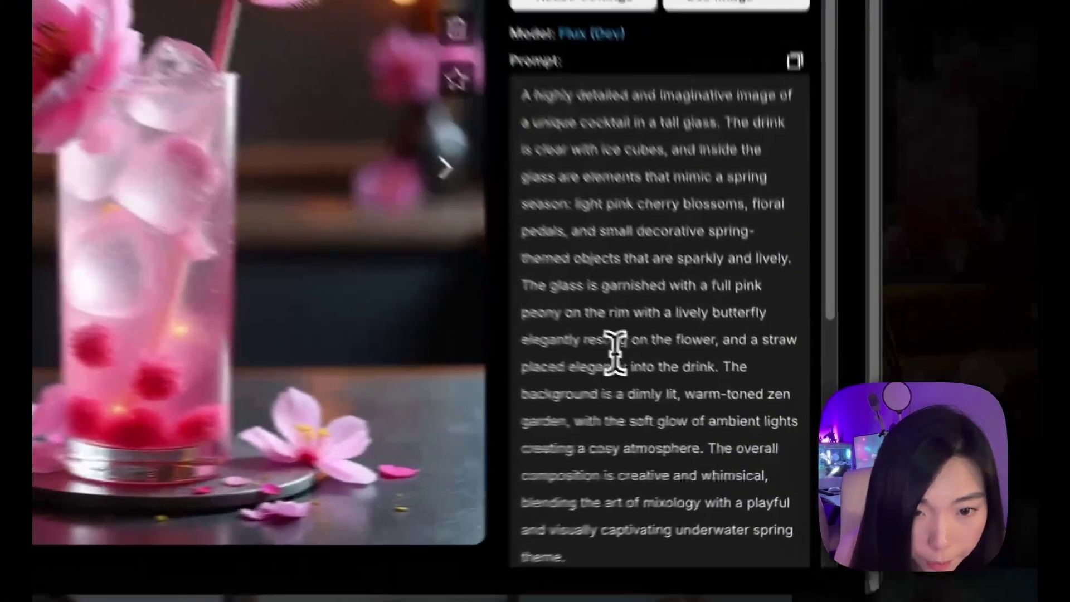
drag(688, 390, 761, 392)
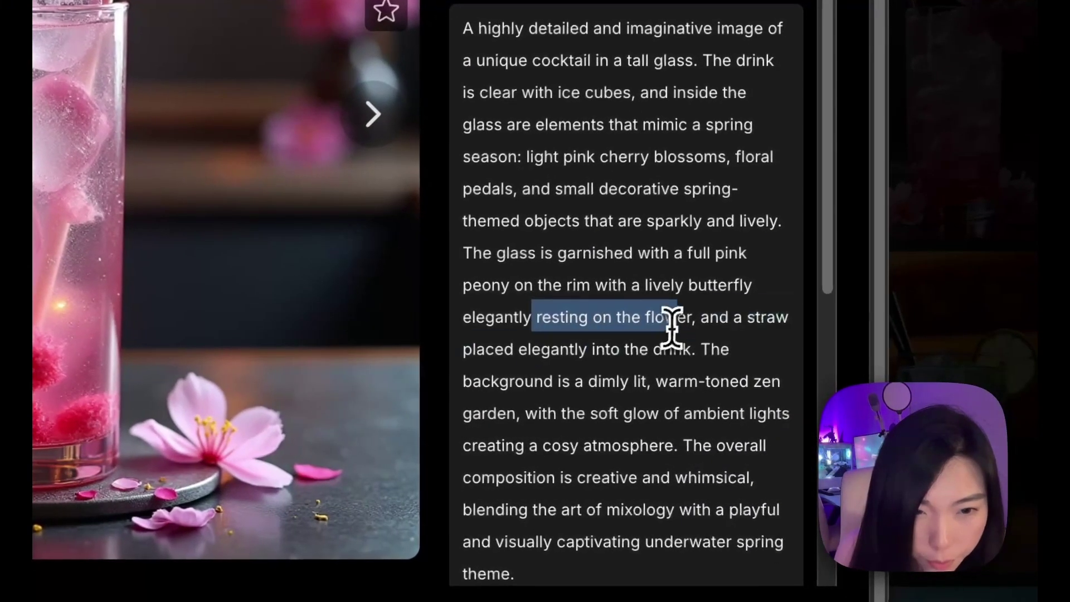
click(761, 394)
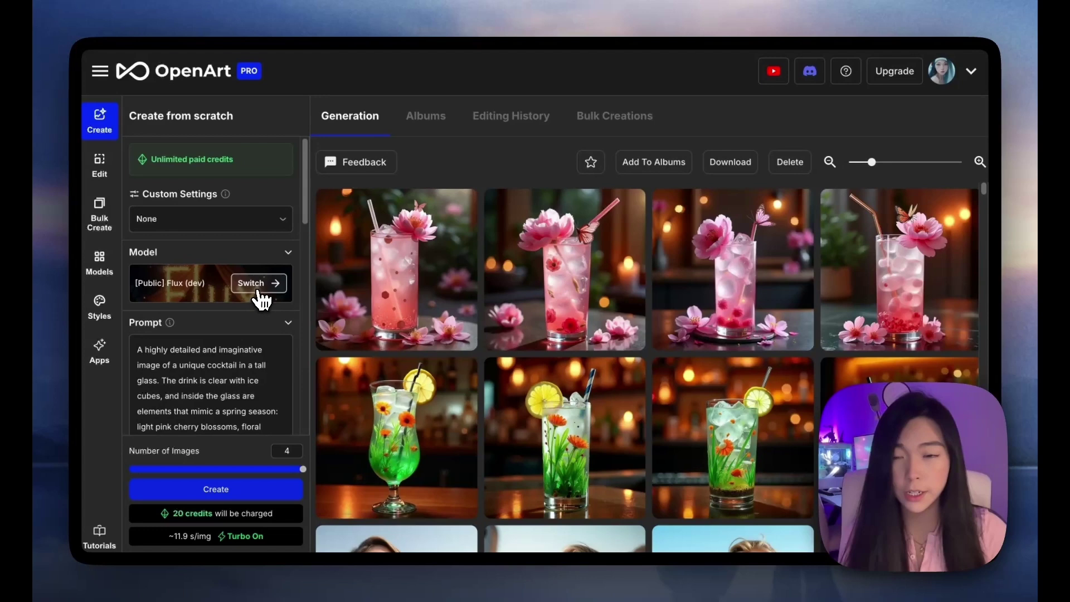
Switch the model to Flux (schnell), set the number of images to 4 and generate from the same spring cocktail prompt
click(258, 283)
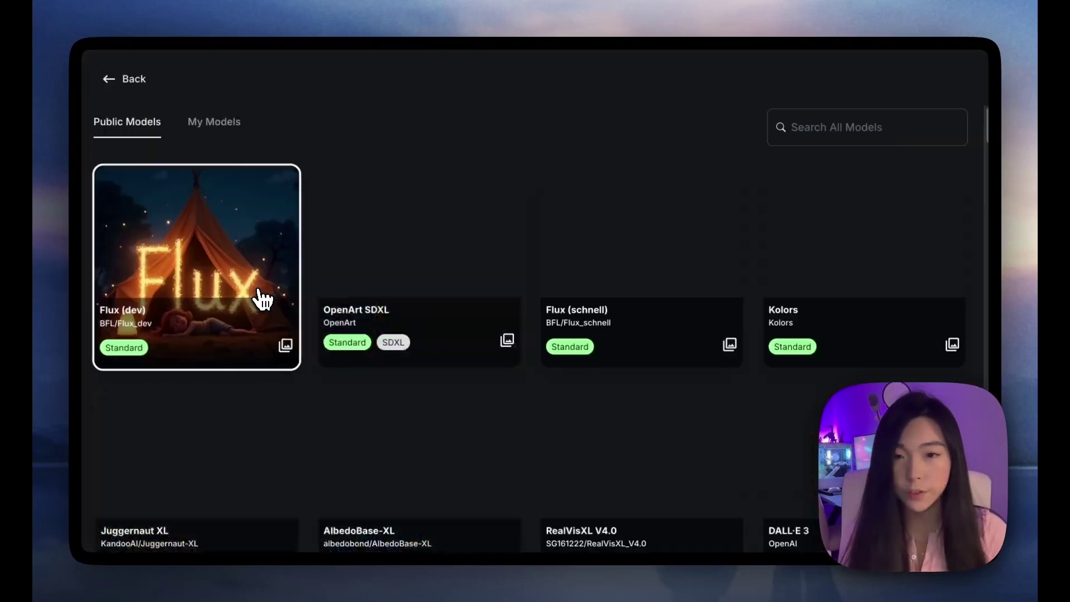
click(659, 306)
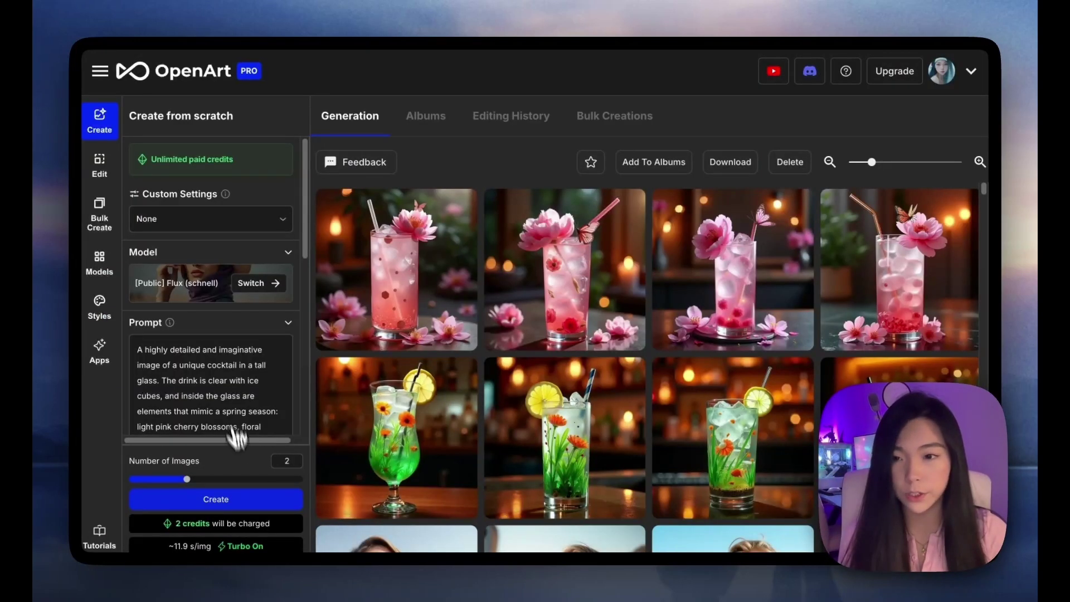
drag(198, 477, 302, 469)
click(282, 495)
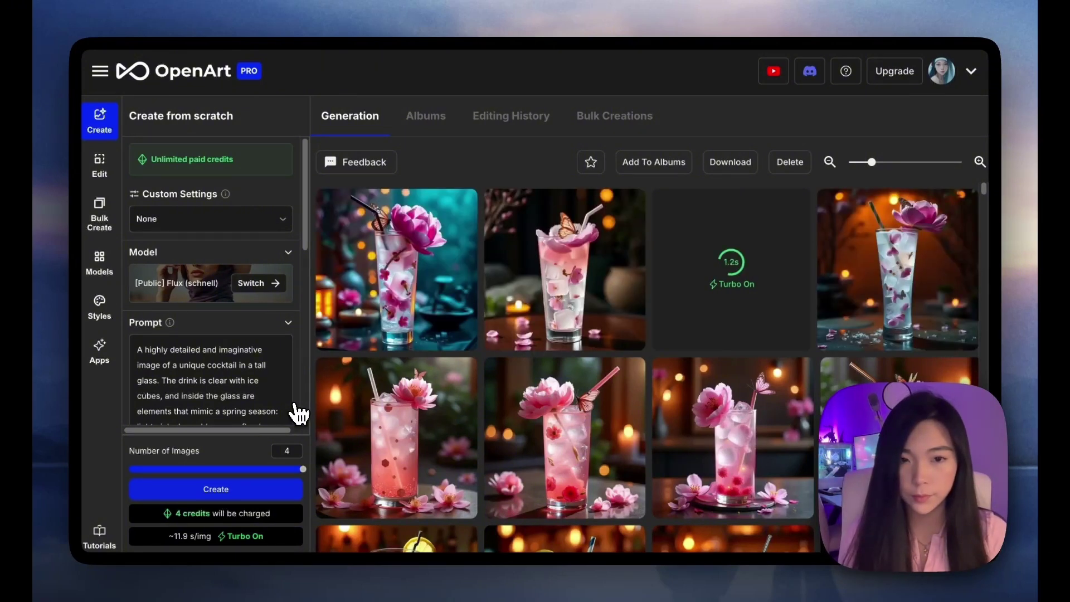
Browse the Flux (schnell) cocktail images at full size and close the image view
click(732, 312)
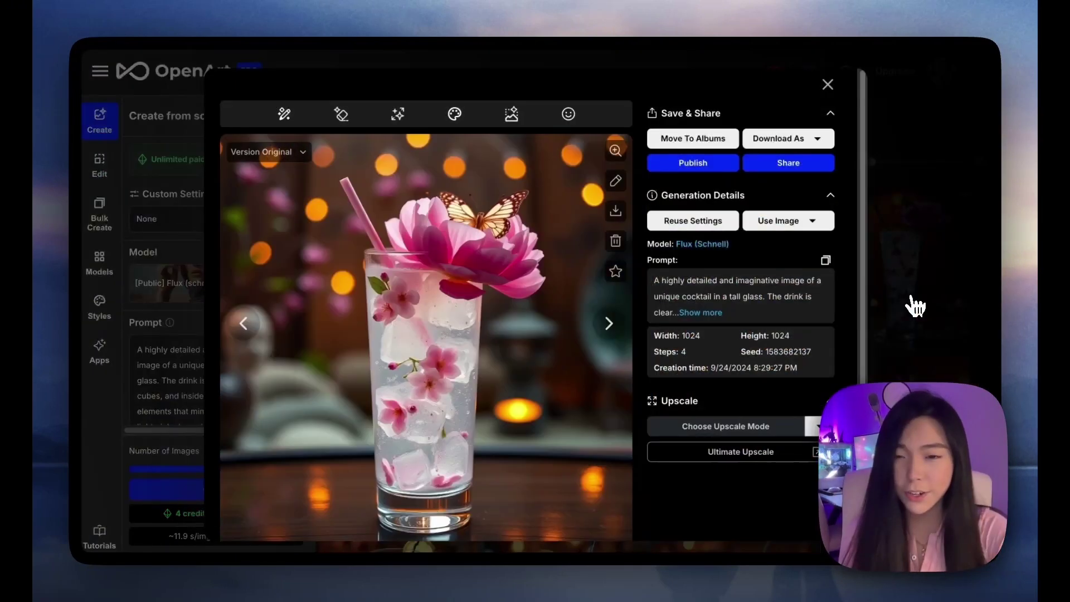
key(Left)
key(Left)
click(910, 303)
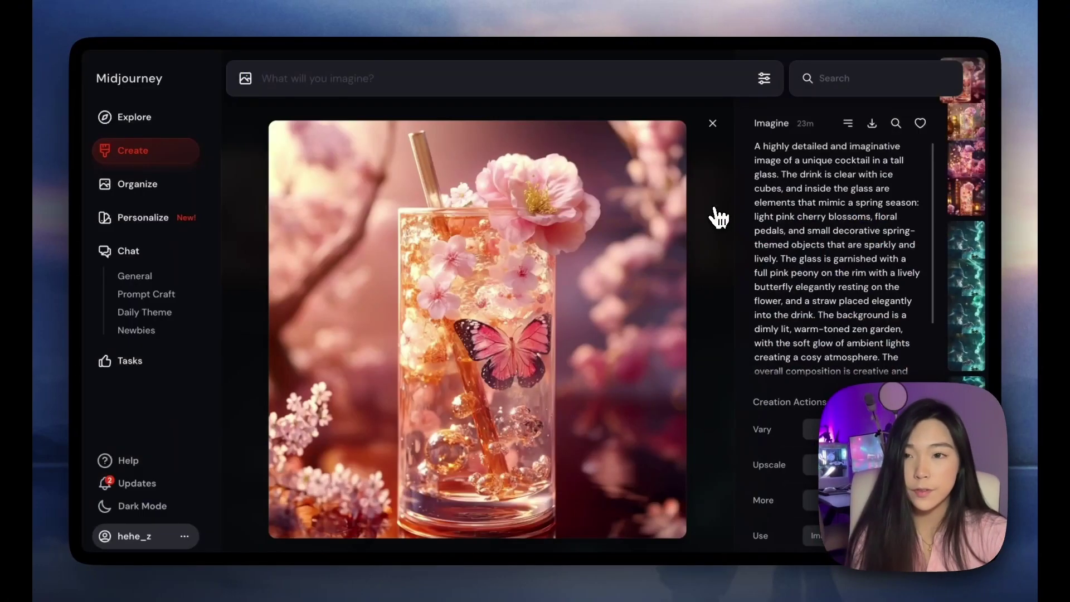
Compare the Midjourney images of the spring cocktail with the third Flux (dev) spring cocktail in OpenArt
key(Down)
key(Down)
key(Down)
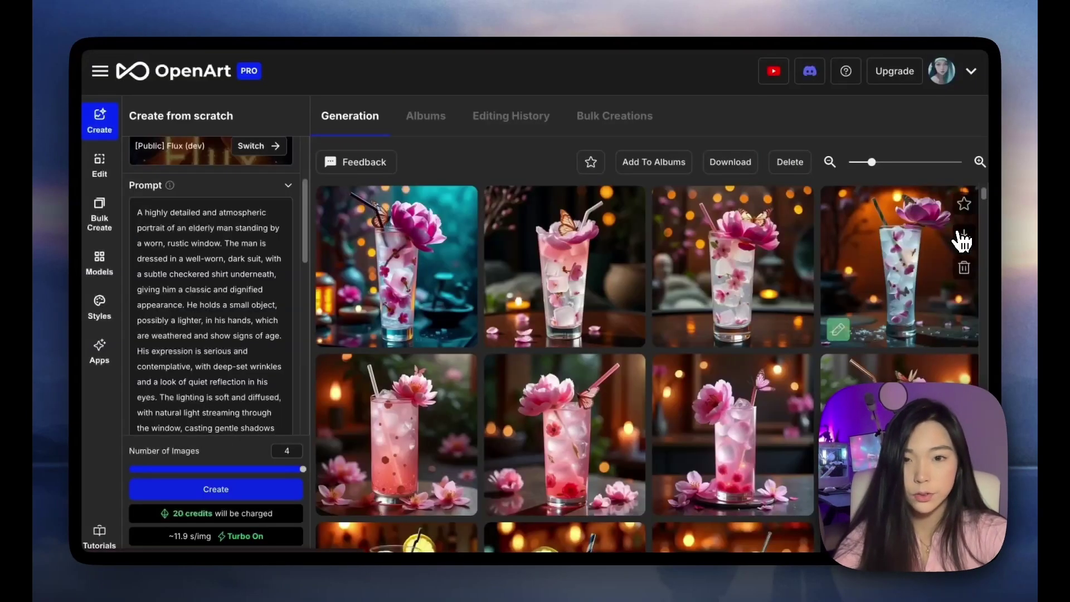
click(740, 393)
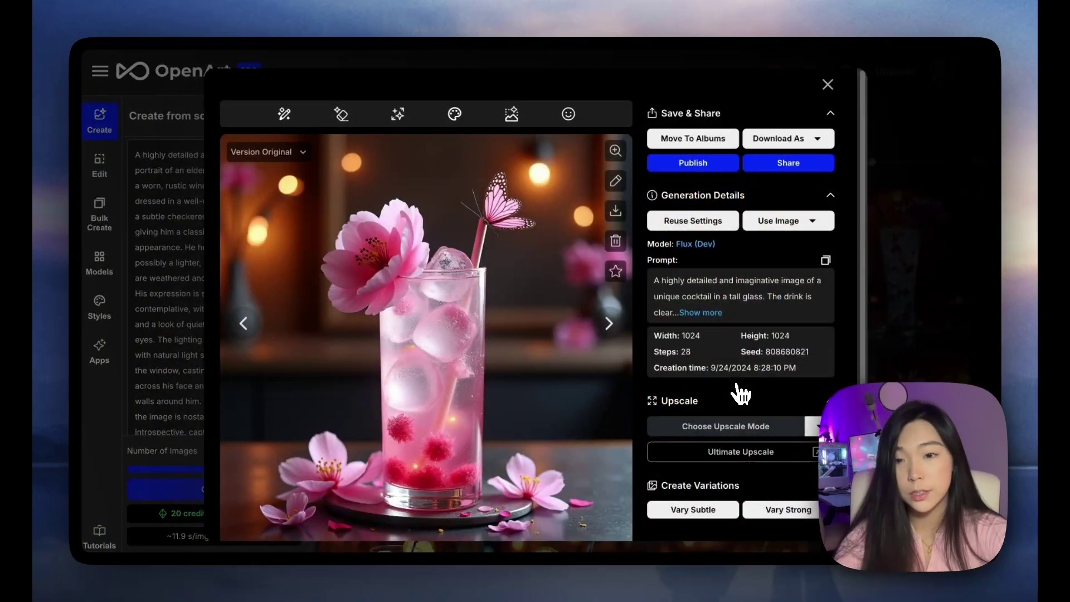
Generate four Flux (dev) images from the elderly man by a rustic window prompt and browse them at full size
click(957, 322)
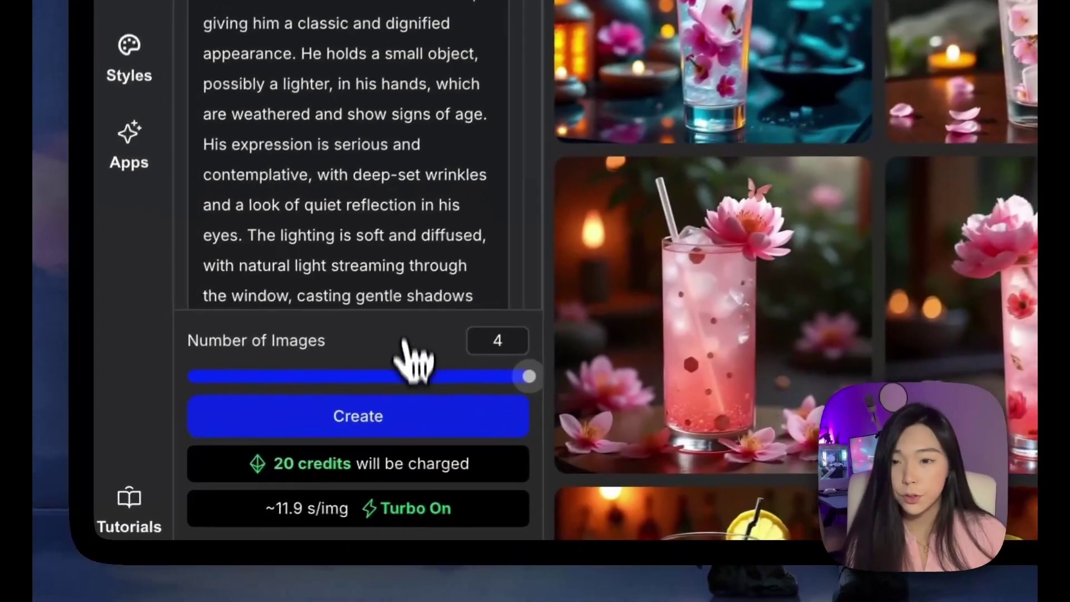
click(239, 495)
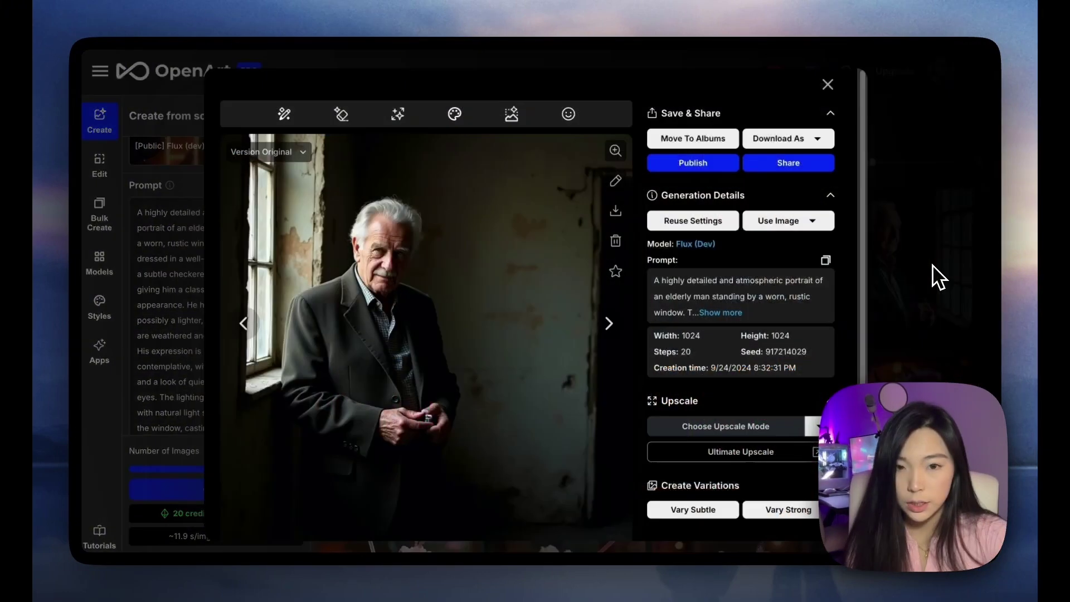
key(Right)
key(Right)
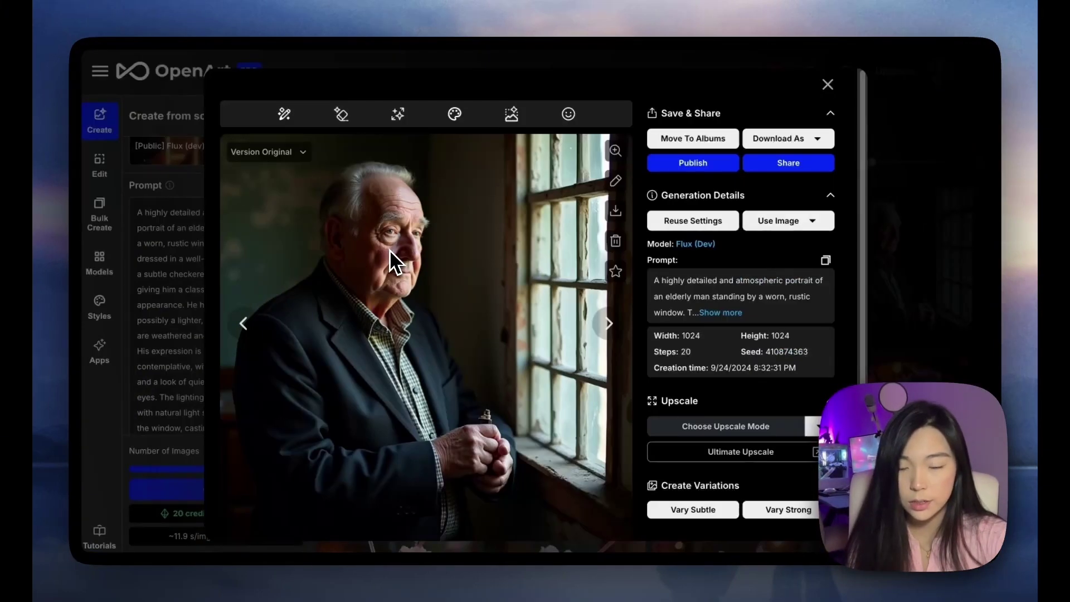
key(Right)
key(Right)
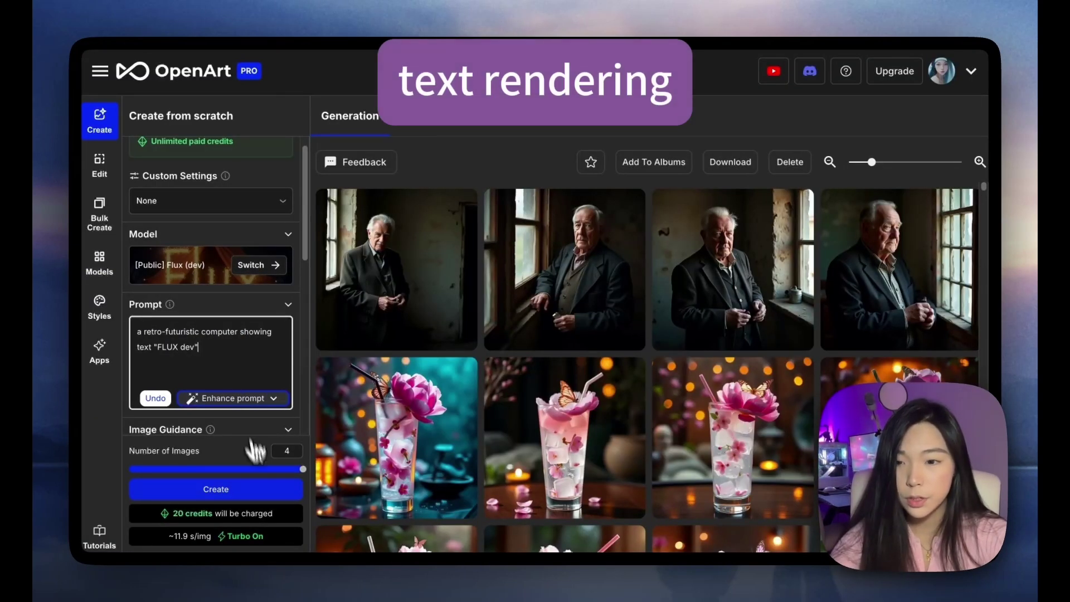
Generate four images of "a retro-futuristic computer showing text "FLUX dev"", and another four with steps set to 50
click(254, 494)
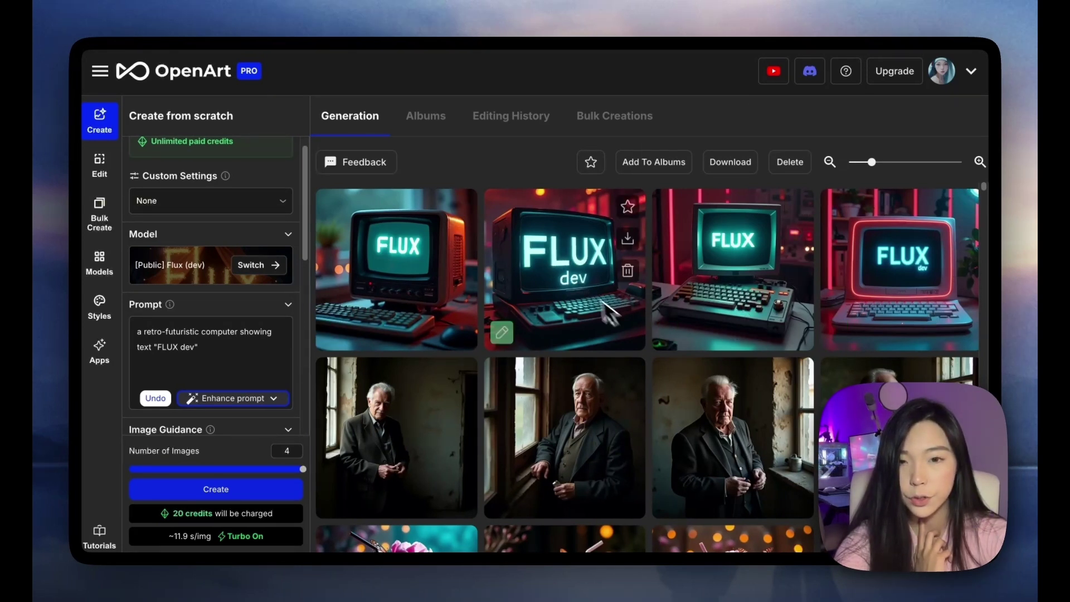
scroll(251, 362, down, 5)
scroll(285, 423, up, 5)
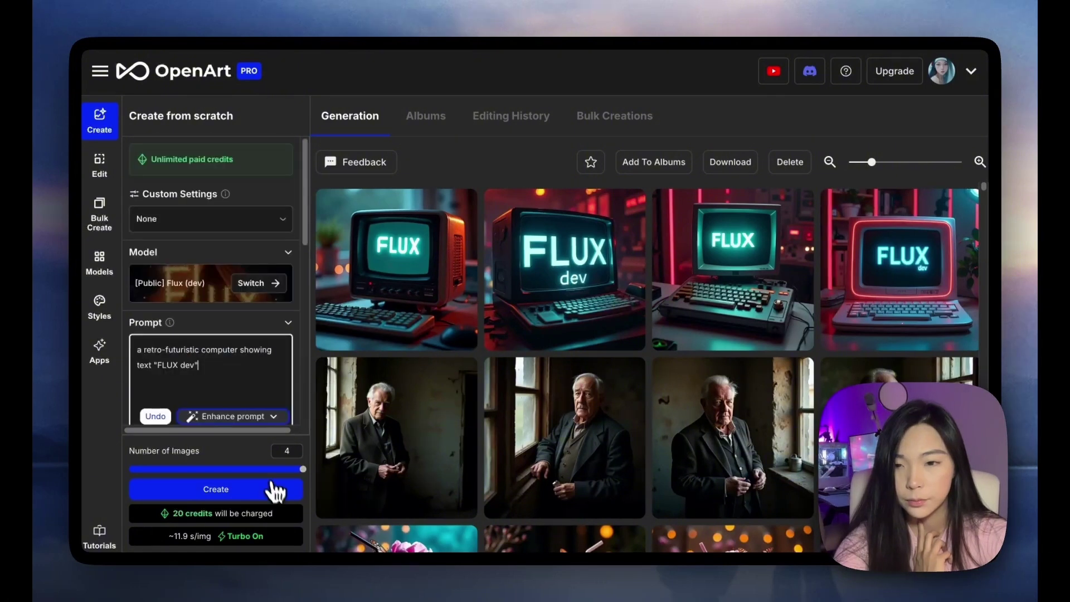
click(277, 493)
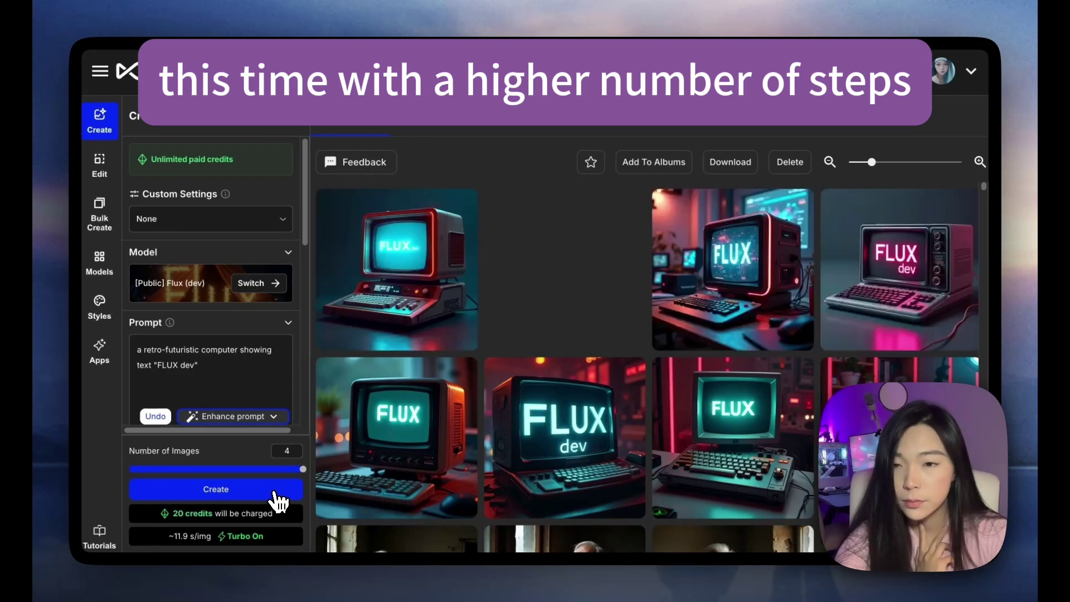
Inspect the text rendering in the 50-step retro-futuristic computer images at full size and close the image view
click(939, 211)
key(Escape)
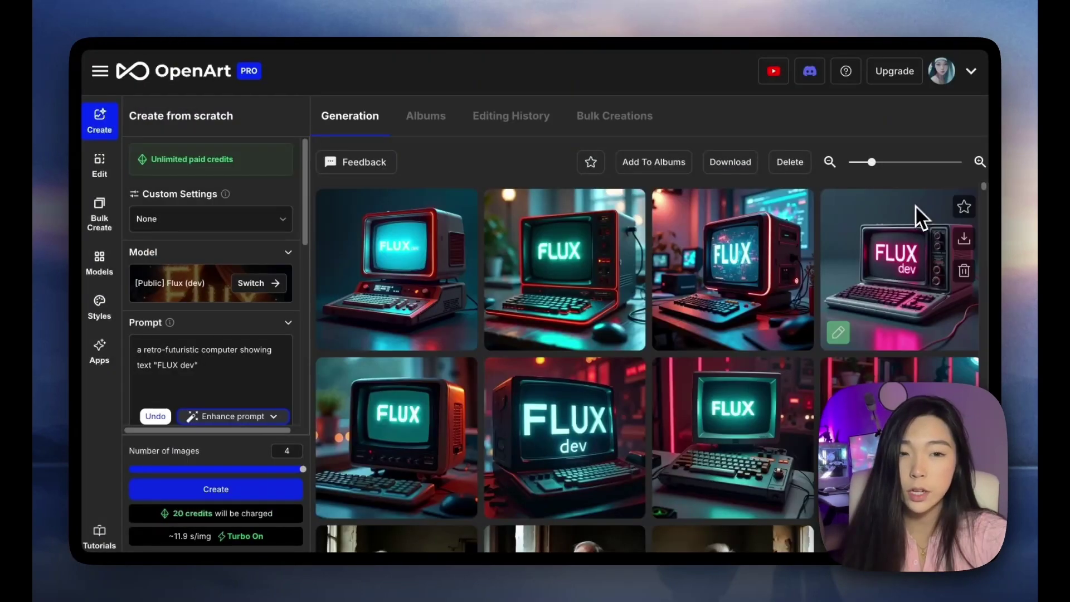
click(769, 239)
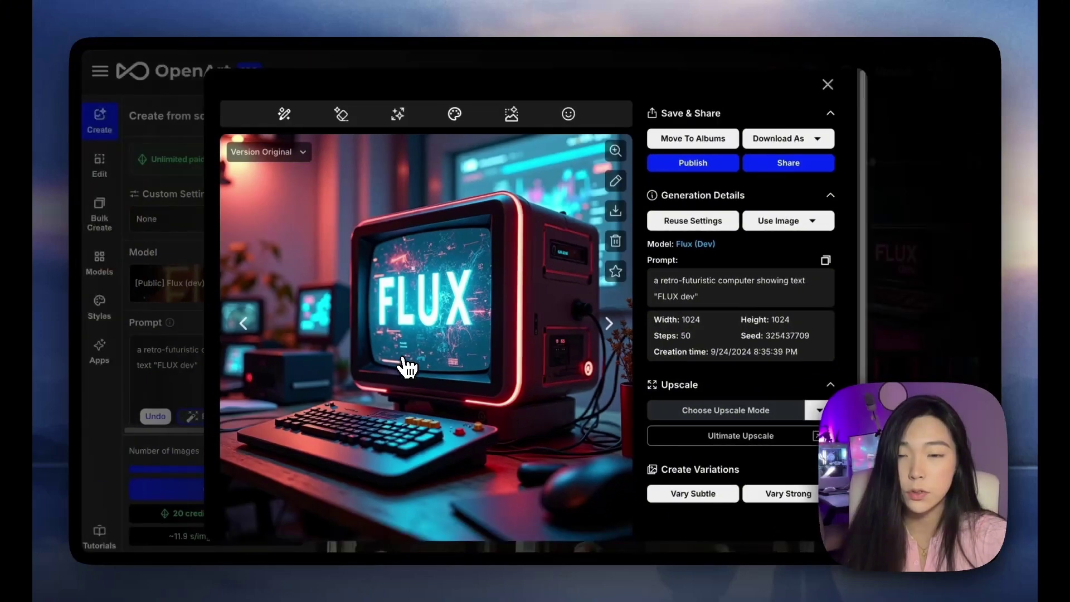
click(931, 291)
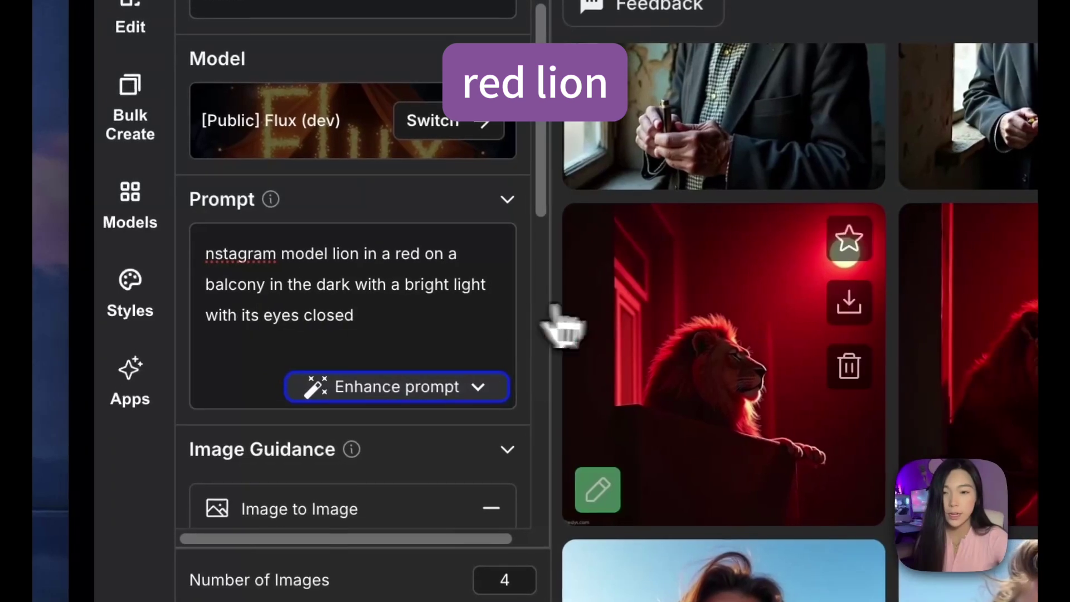
Browse the Flux (dev) images of the red-lit lion on a balcony at full size
click(374, 321)
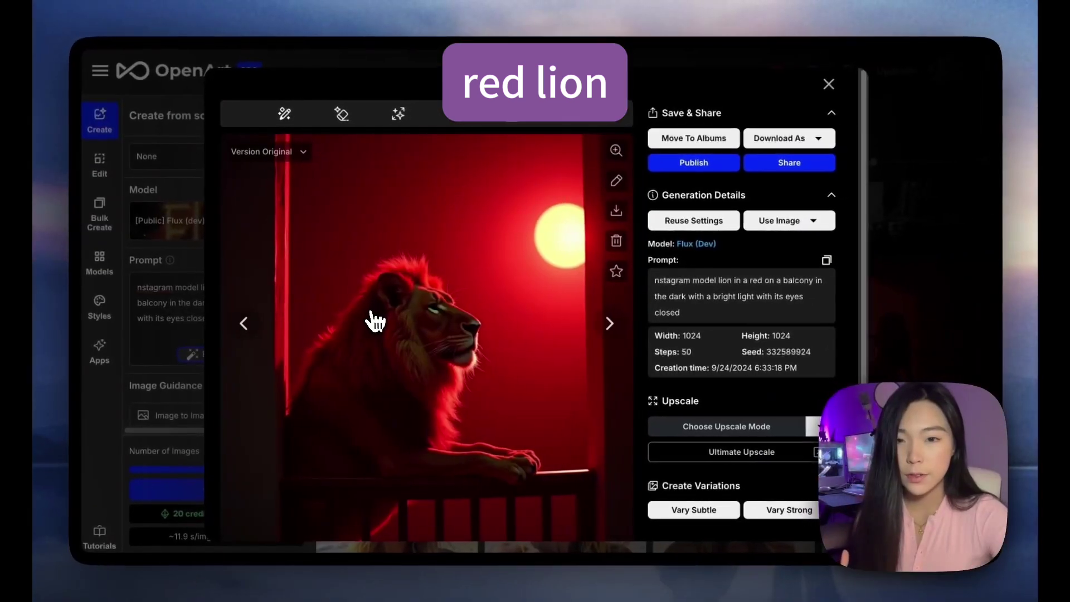
key(Right)
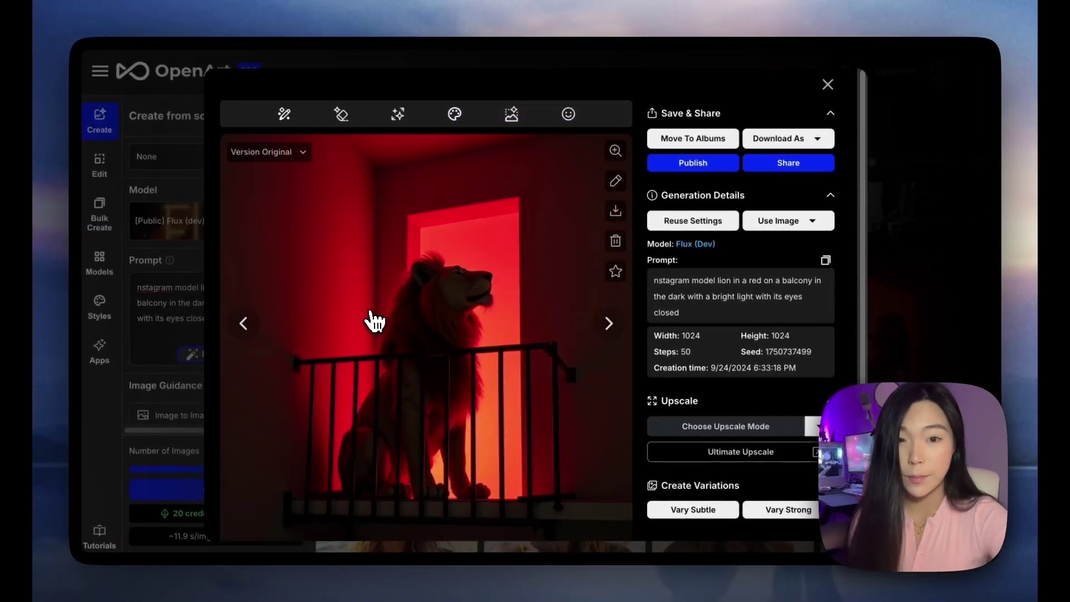
key(Right)
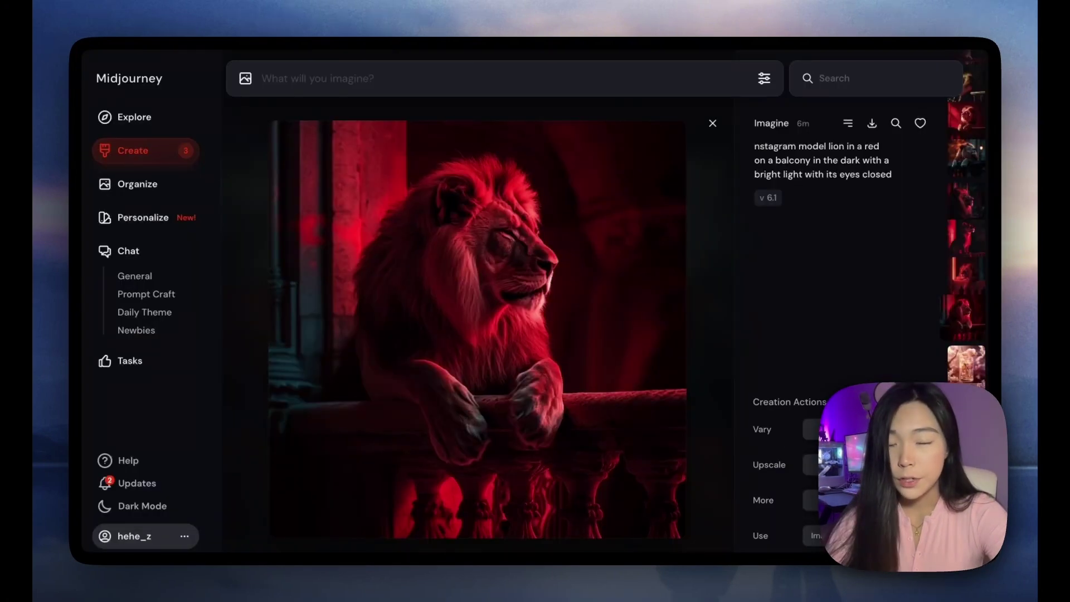
Switch to Midjourney and browse its images for the same lion on a balcony prompt
key(Right)
key(Right)
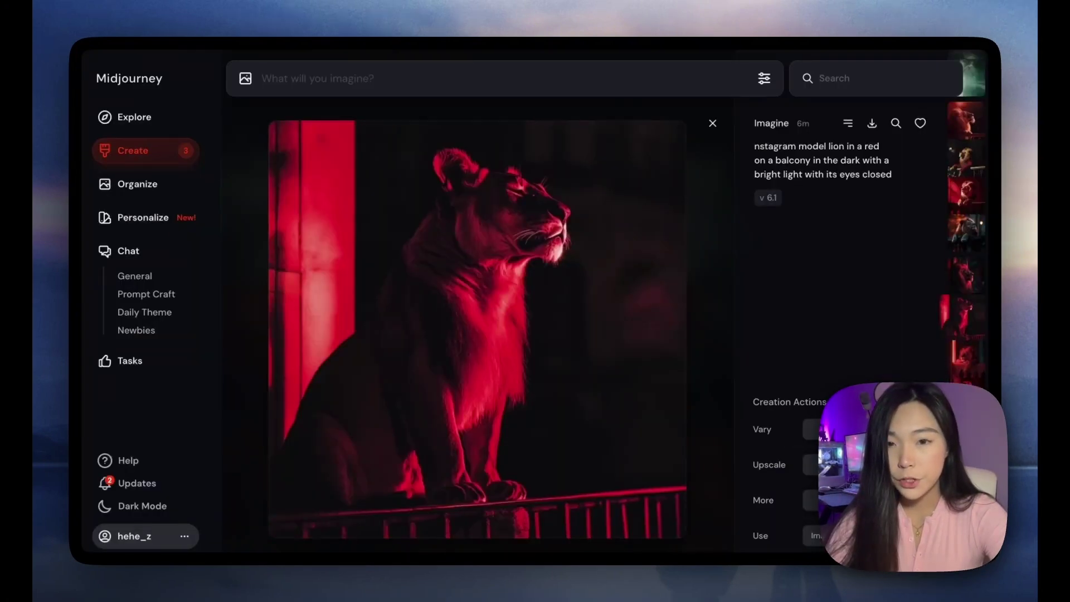
key(Right)
key(Right)
key(Right)
key(Right)
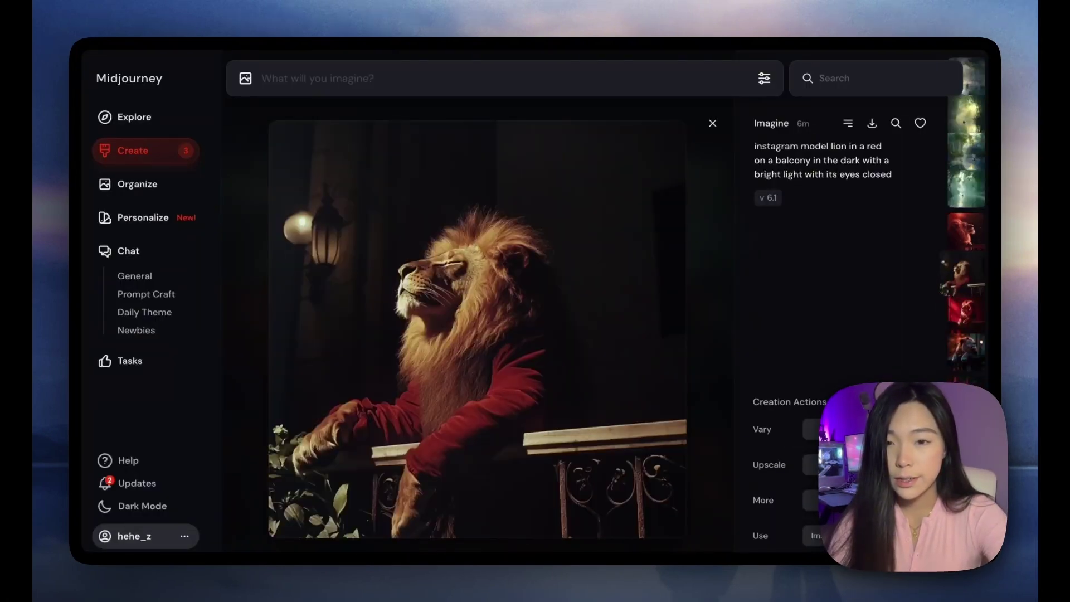
key(Right)
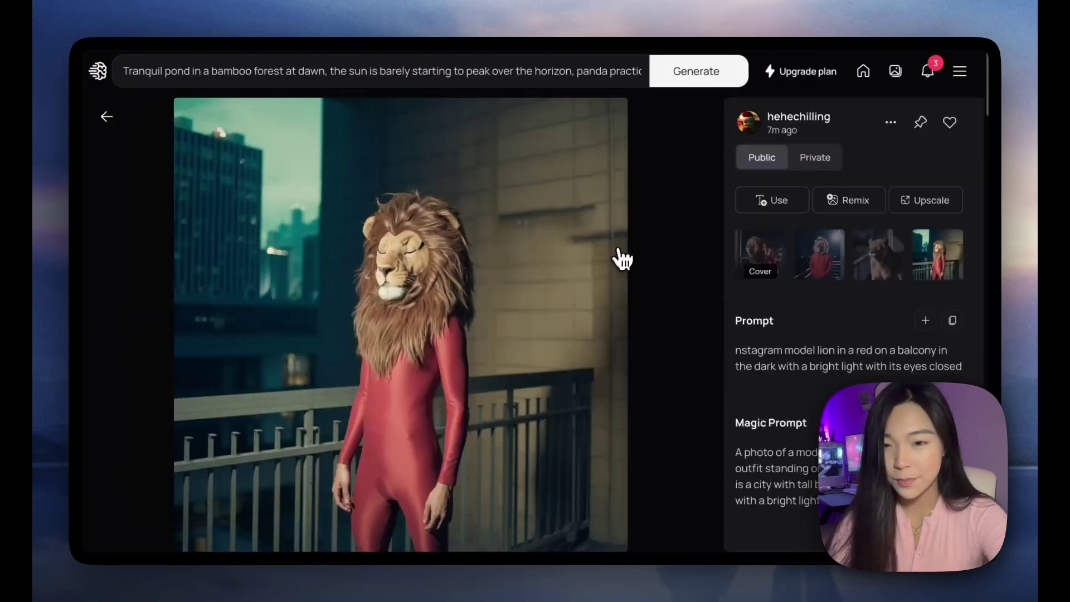
Switch to Ideogram, browse its images for the lion on a balcony prompt and leave the image view
key(Left)
key(Right)
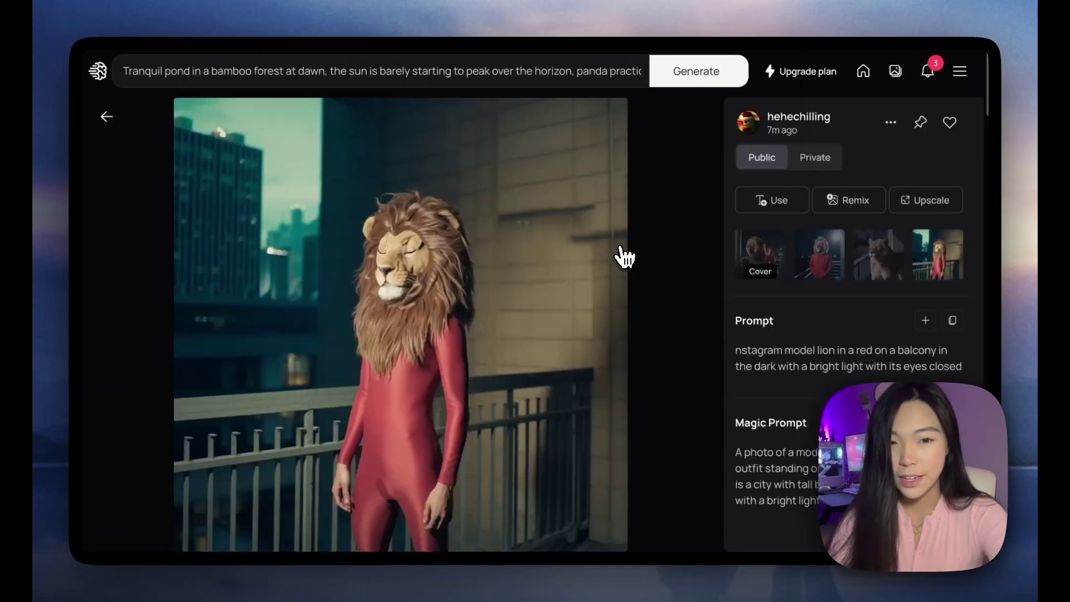
key(Left)
key(Left)
key(Left)
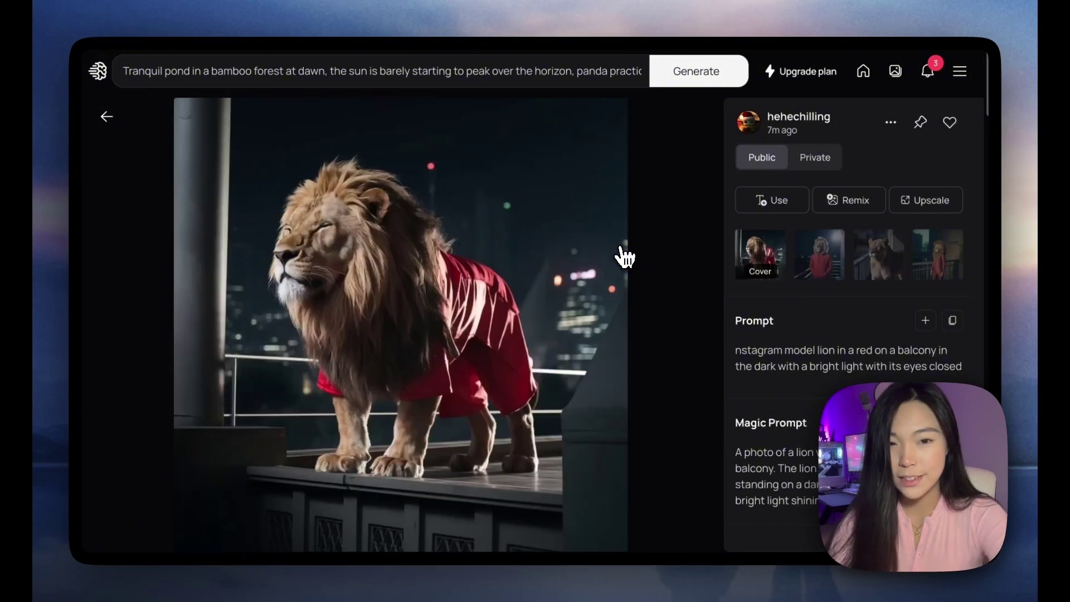
click(107, 117)
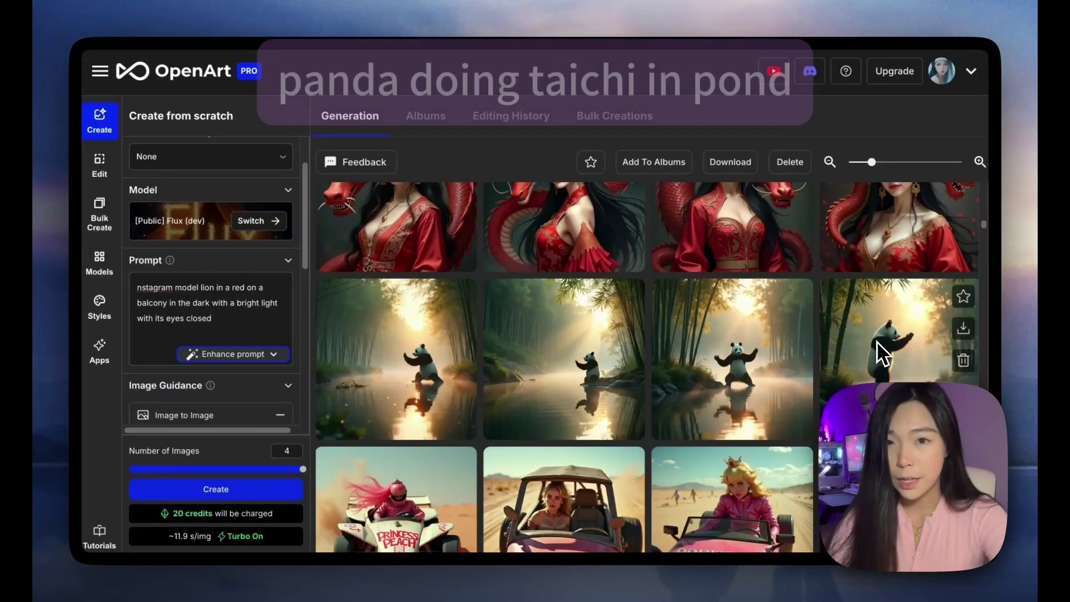
Browse the Flux (dev) images of the panda practising Tai Chi by the bamboo forest pond in OpenArt
click(888, 334)
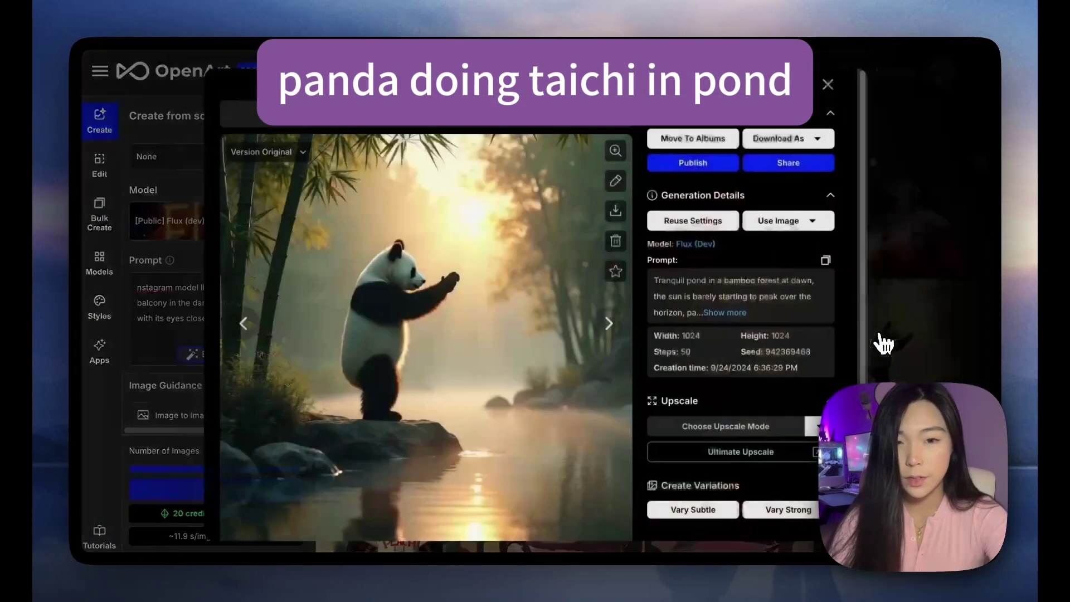
click(251, 329)
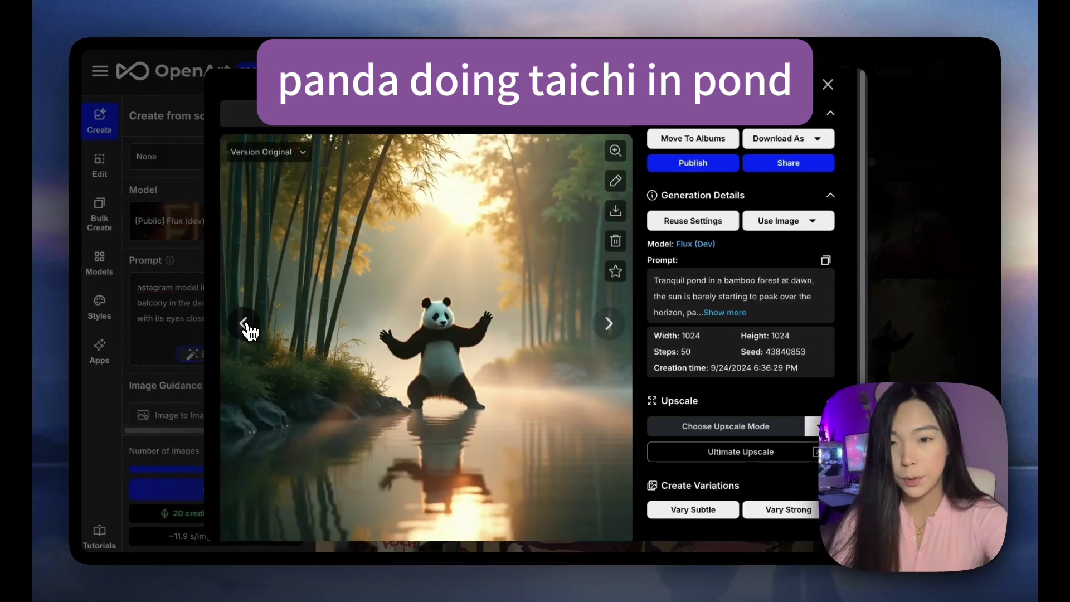
click(245, 327)
click(246, 327)
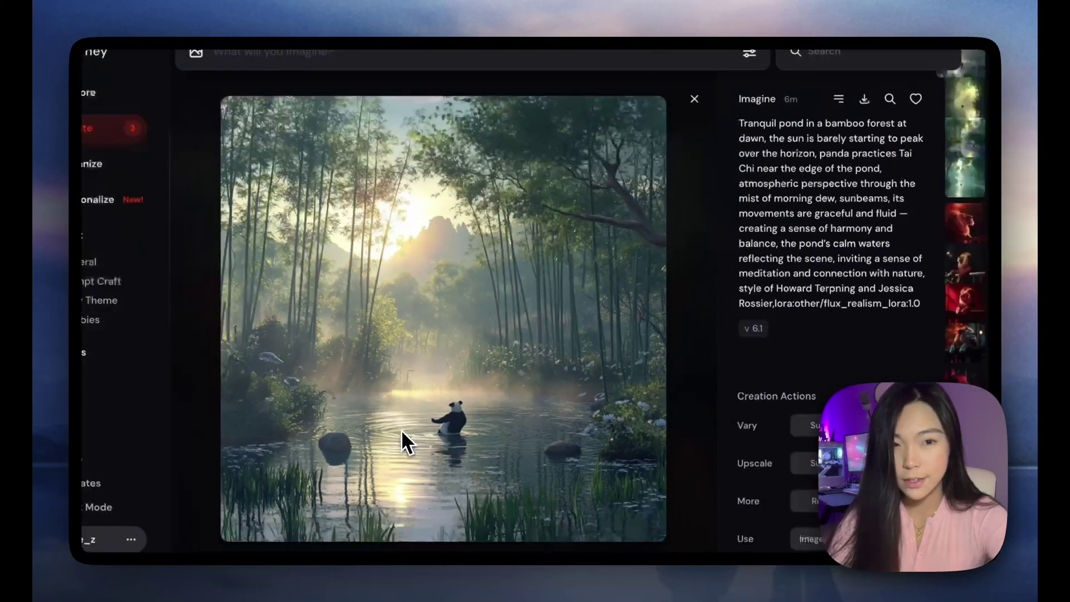
Compare the Midjourney and Ideogram images of the panda practising Tai Chi by the pond
key(Right)
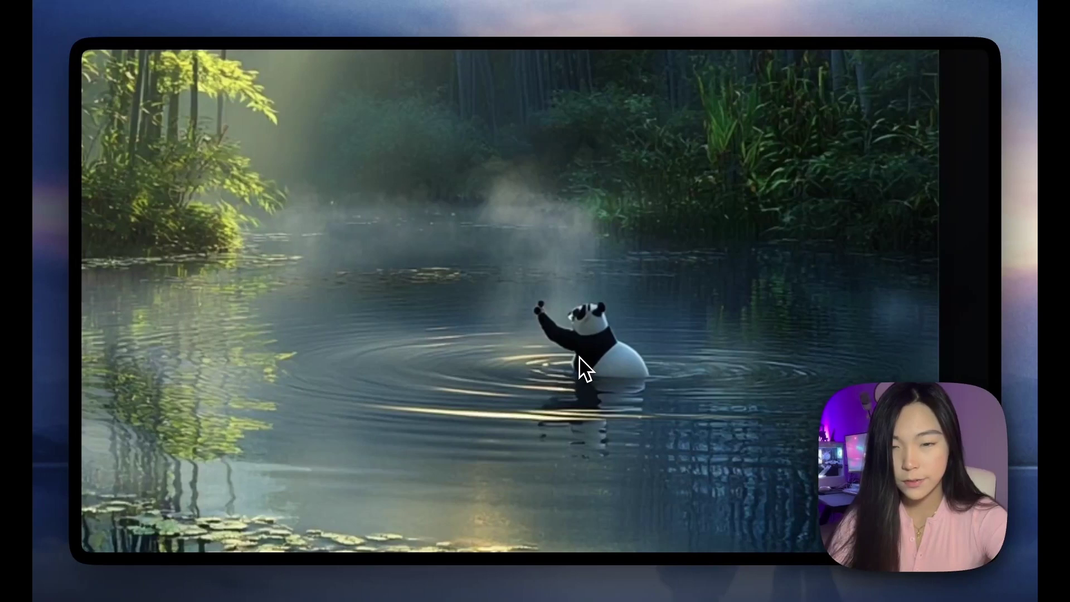
key(Right)
key(Right)
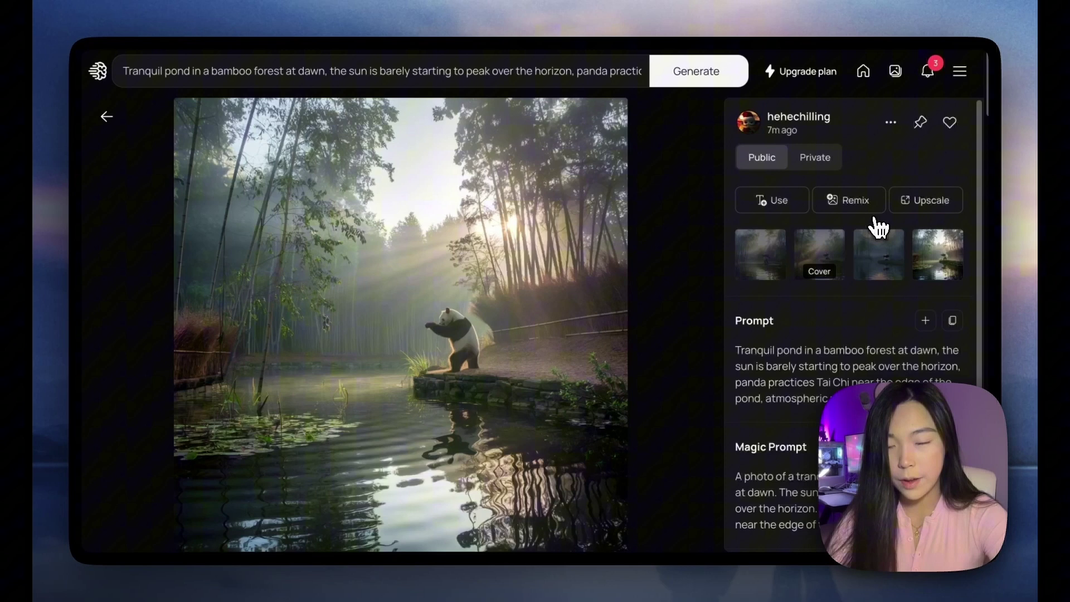
click(878, 228)
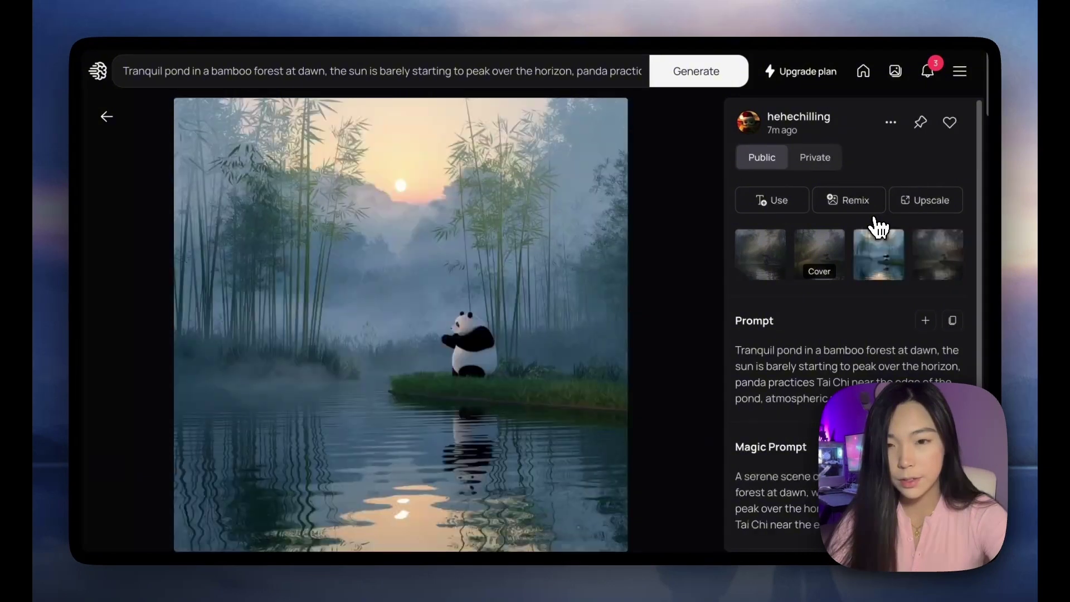
key(Left)
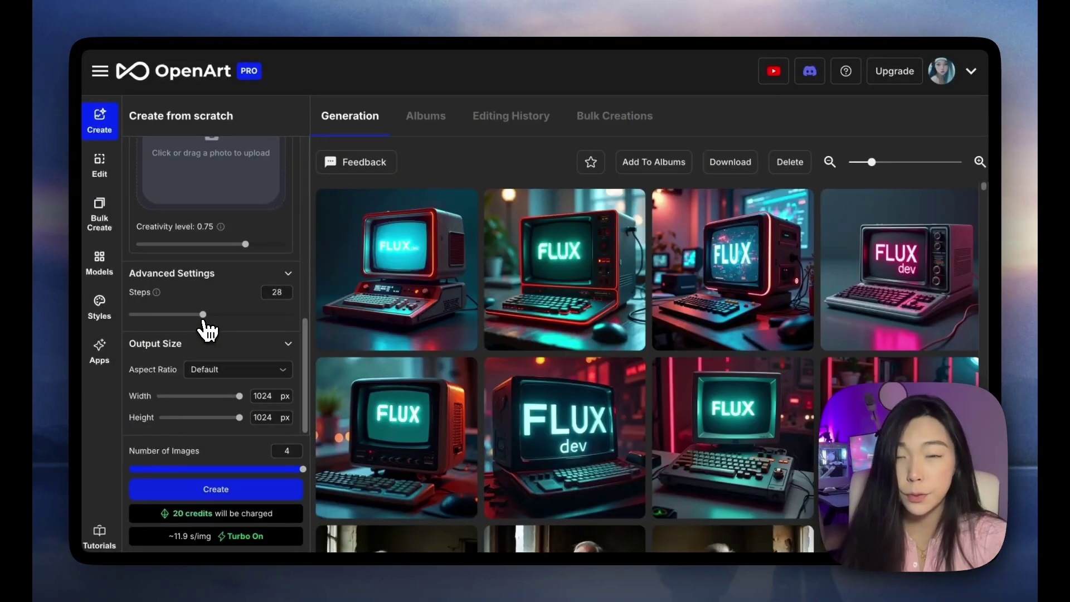
Generate four images from the Bride of Frankenstein movie poster prompt in OpenArt and check its phrase "Let the Prompt Madness Begin"
scroll(222, 303, up, 8)
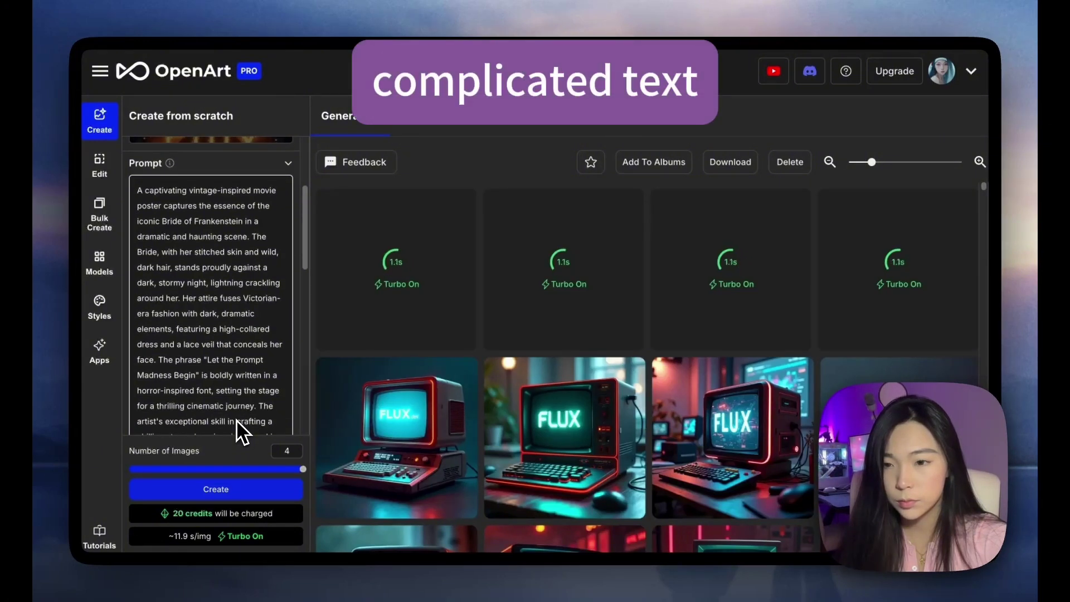
scroll(234, 362, down, 3)
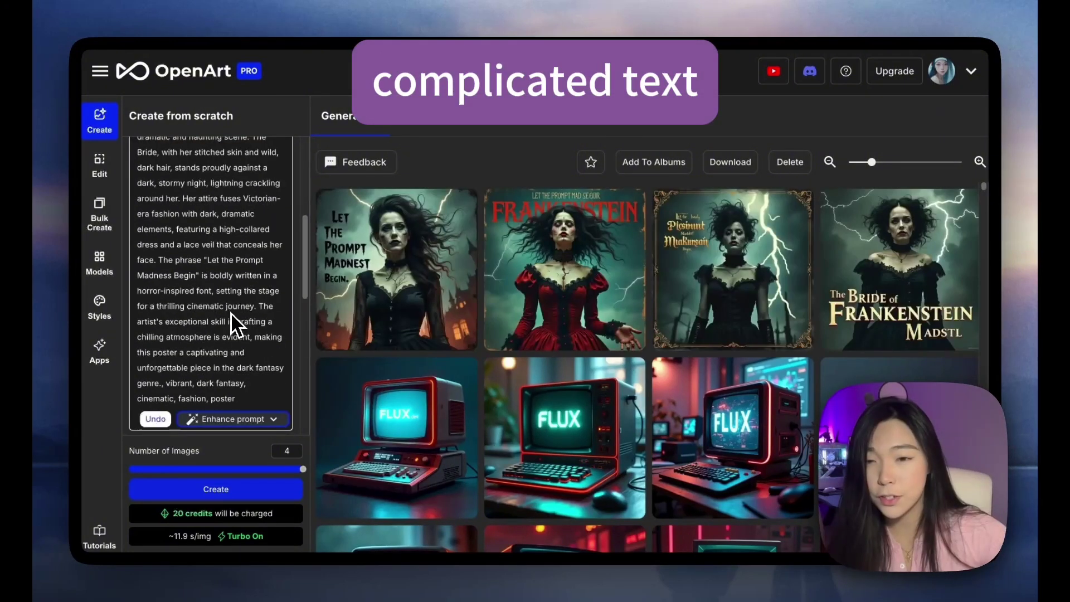
scroll(230, 313, up, 4)
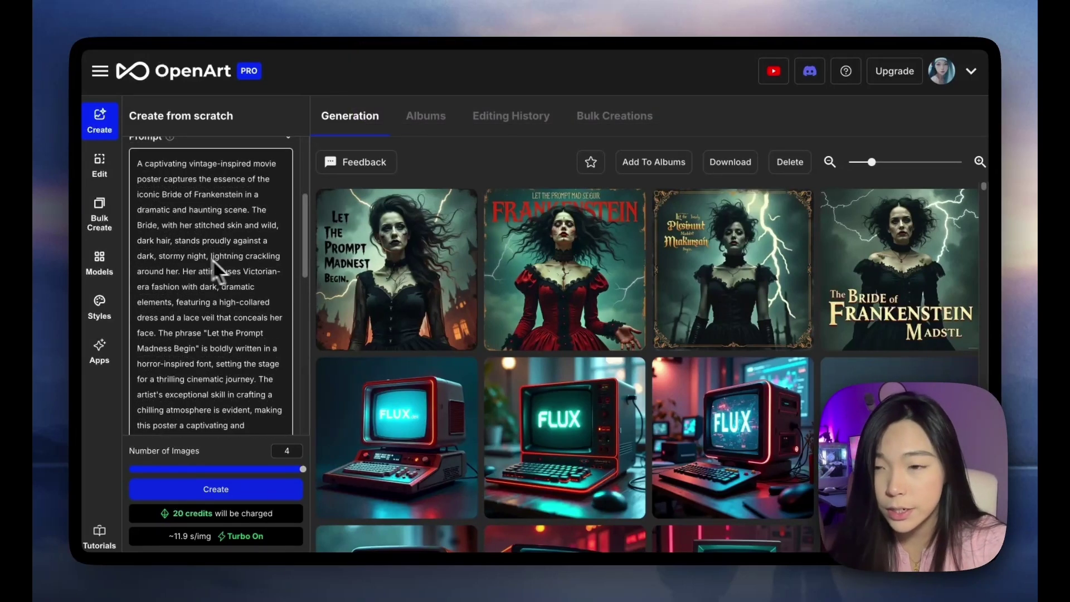
scroll(233, 243, down, 1)
scroll(233, 241, up, 2)
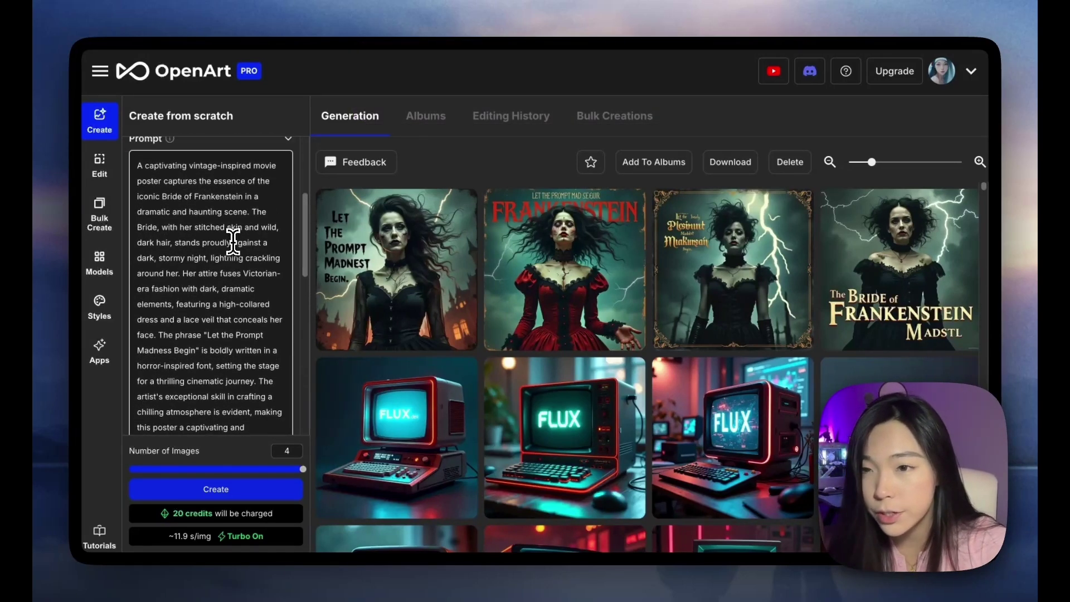
drag(207, 334, 214, 333)
drag(390, 241, 326, 296)
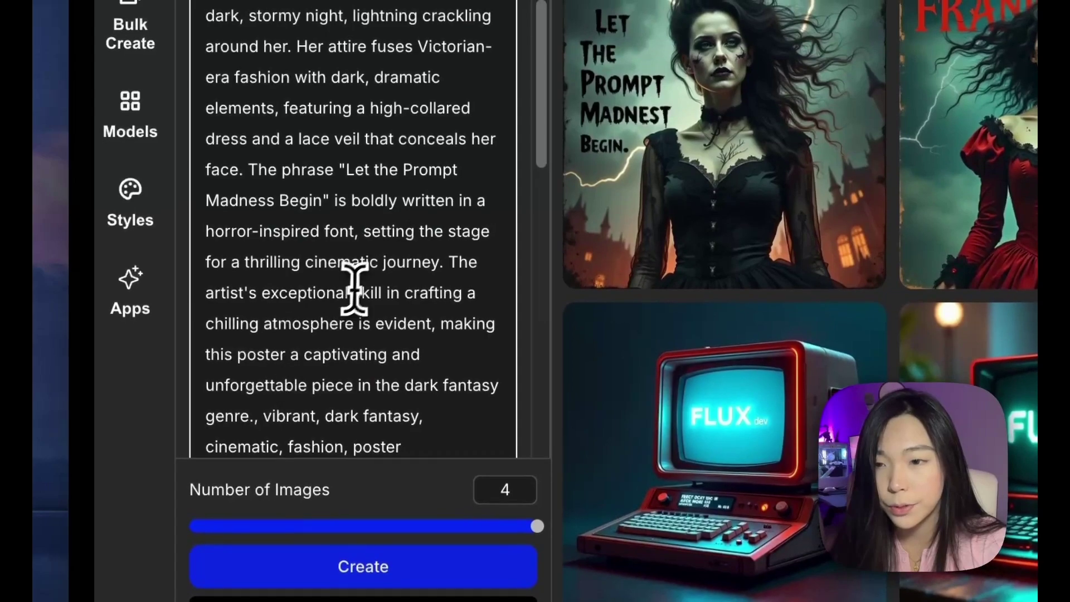
click(359, 289)
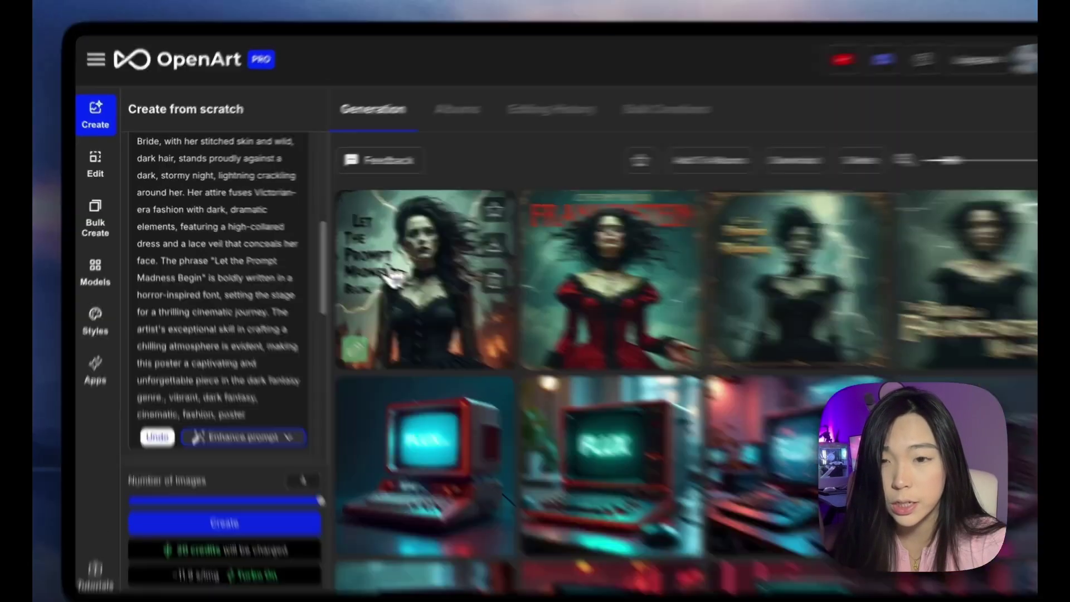
Open the first Bride of Frankenstein poster for object removal and erase the final T of "MADNEST"
click(347, 254)
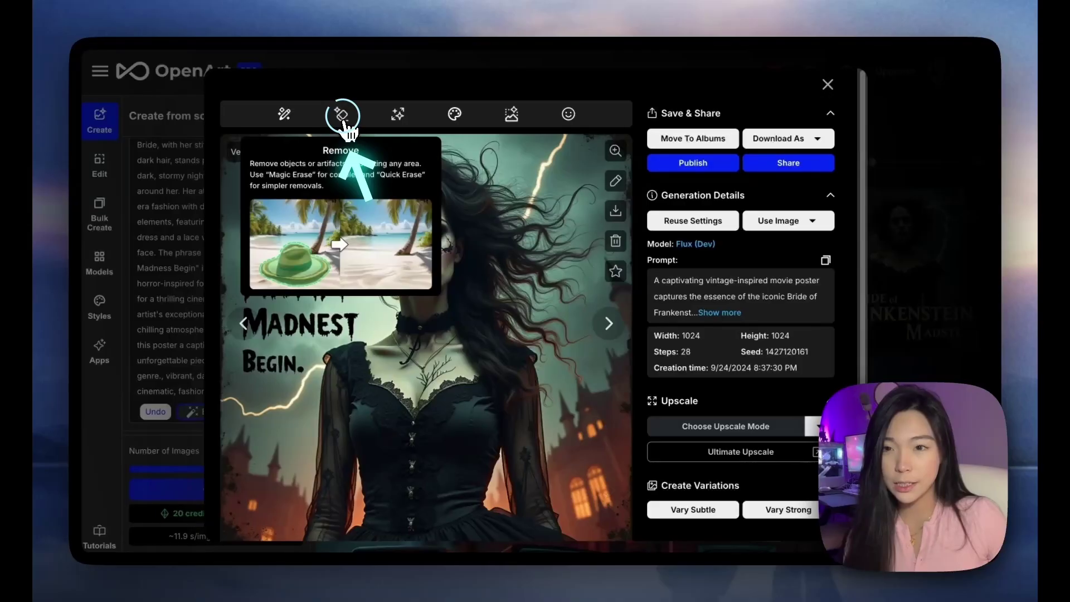
click(342, 115)
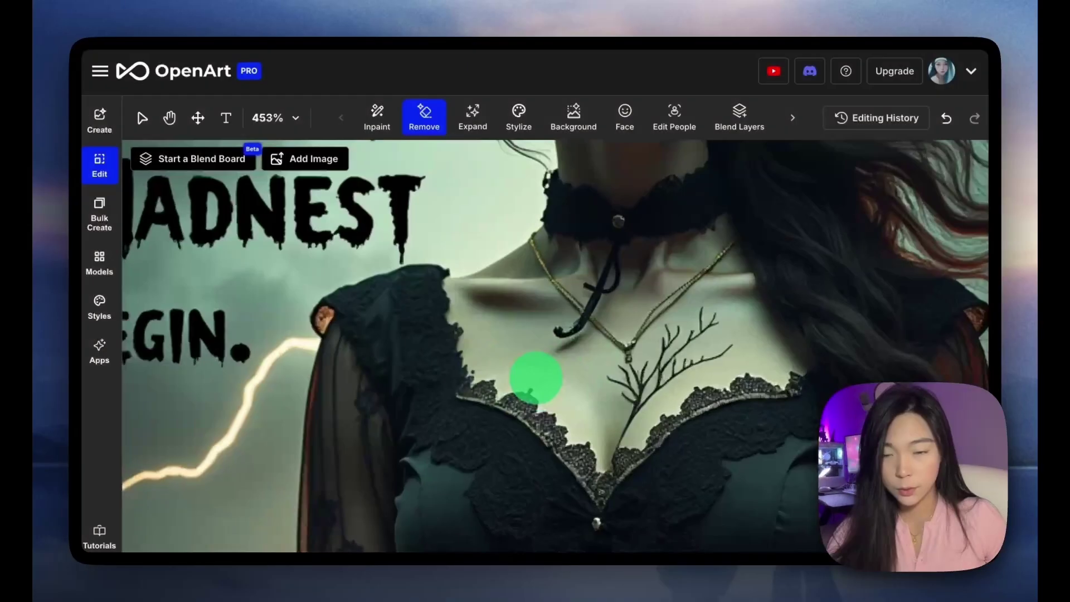
scroll(533, 376, down, 5)
scroll(529, 372, up, 6)
scroll(473, 317, down, 6)
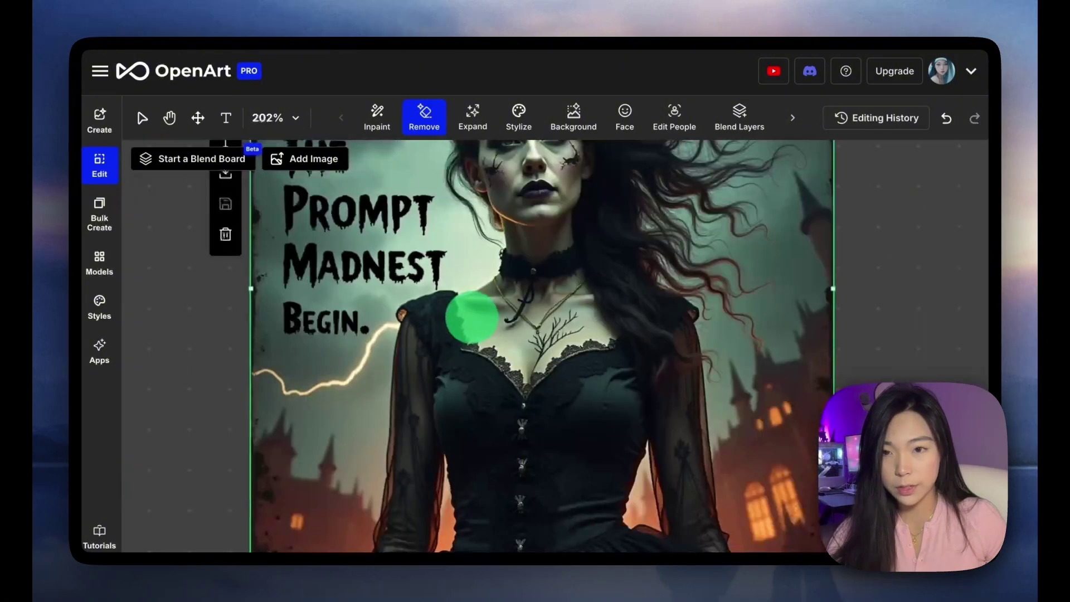
mouse_move(446, 287)
mouse_down()
mouse_move(454, 269)
mouse_move(441, 256)
mouse_up()
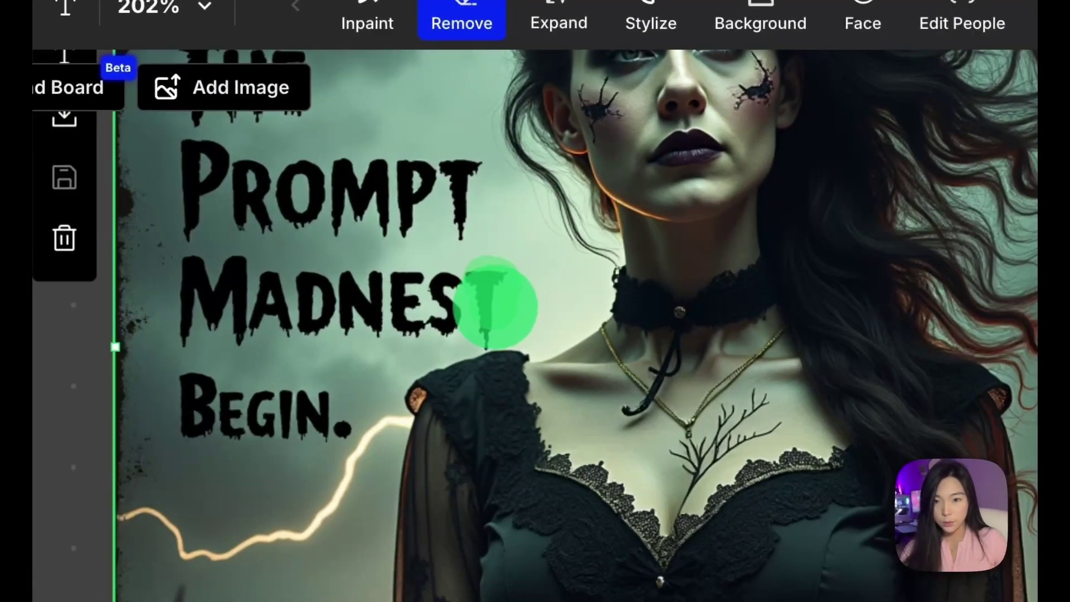
drag(495, 304, 490, 323)
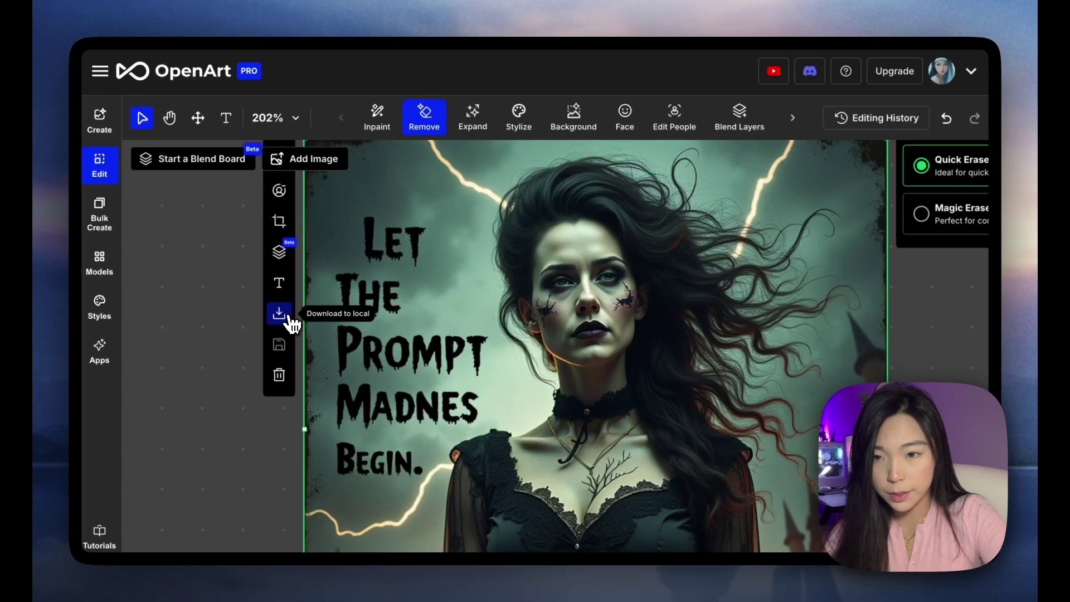
Place a copy of the corrected poster on the canvas and space the two posters apart
click(64, 118)
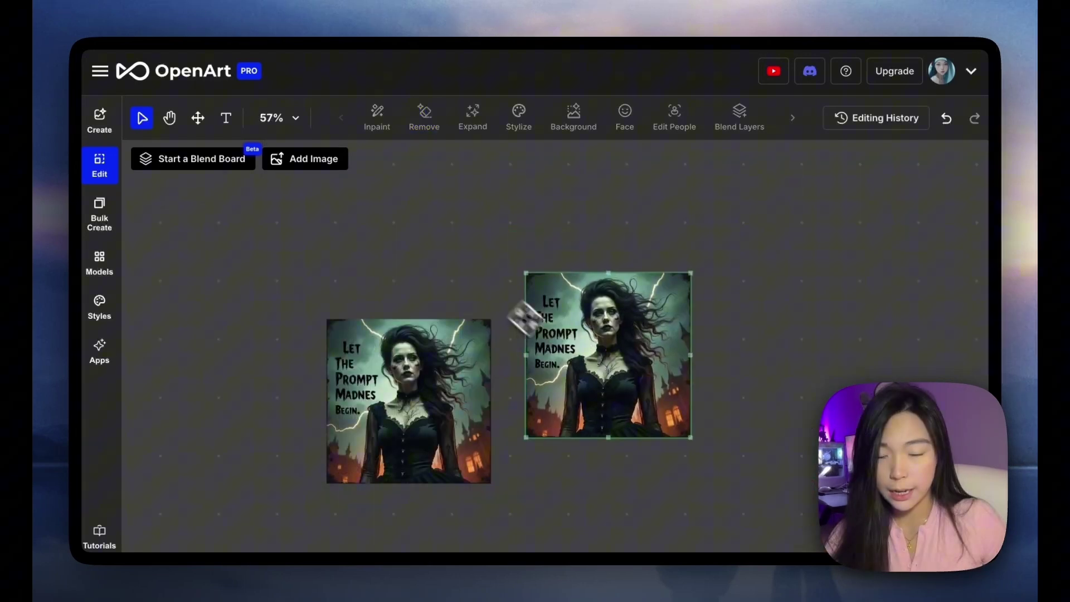
drag(577, 348, 627, 375)
drag(427, 384, 390, 363)
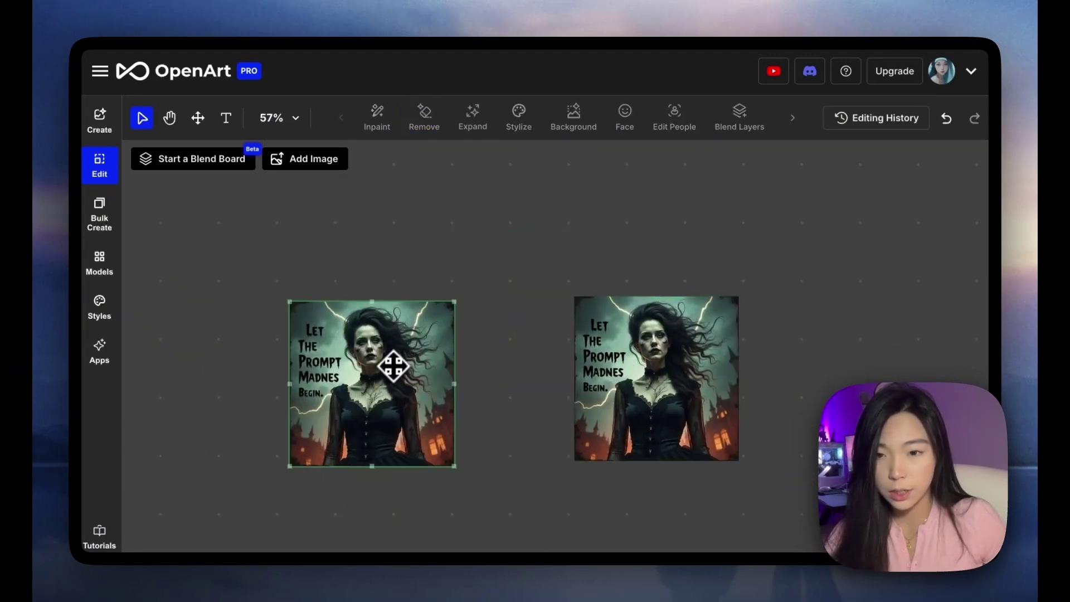
Crop one poster copy down to just the final S of "MADNES"
key(r)
key(Escape)
scroll(320, 366, up, 3)
scroll(323, 366, up, 1)
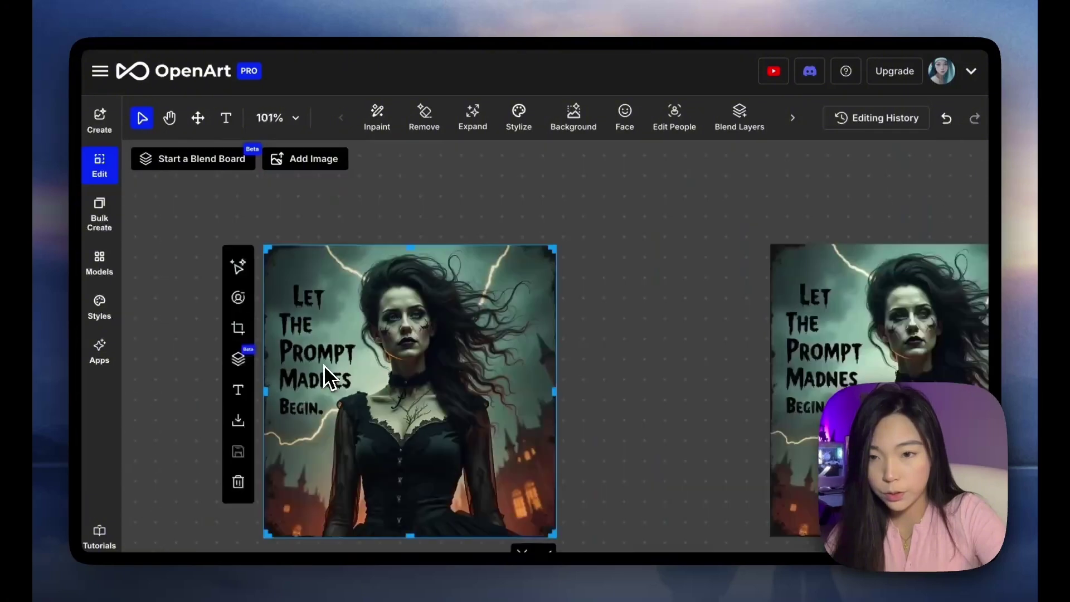
scroll(323, 365, down, 1)
drag(269, 263, 454, 228)
scroll(356, 218, up, 5)
click(440, 368)
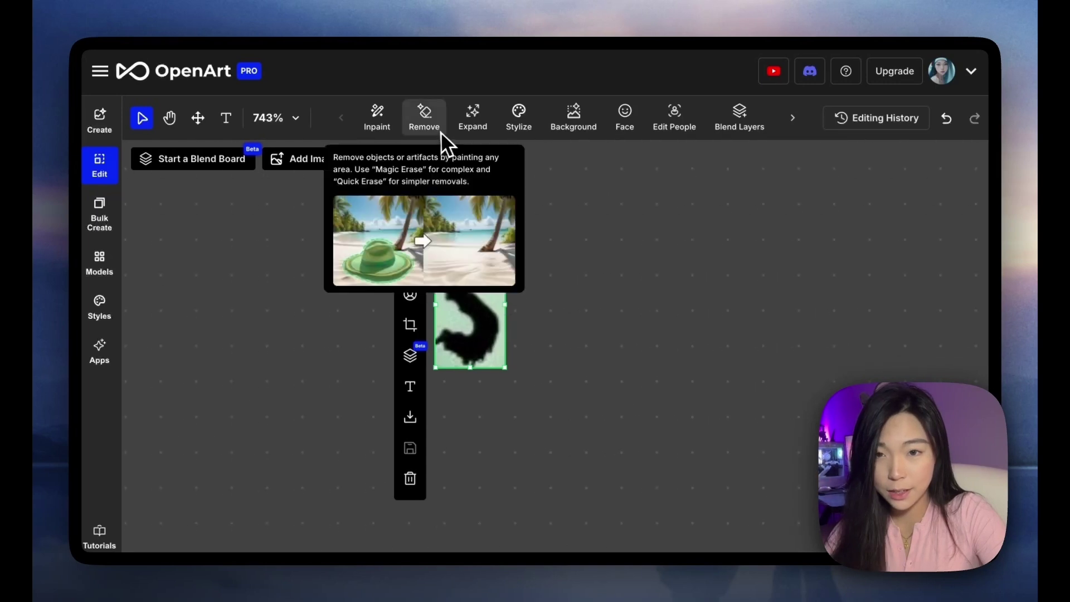
Remove the background of the cropped S and fit the letter at the end of "MADNES" on the blend board
click(557, 133)
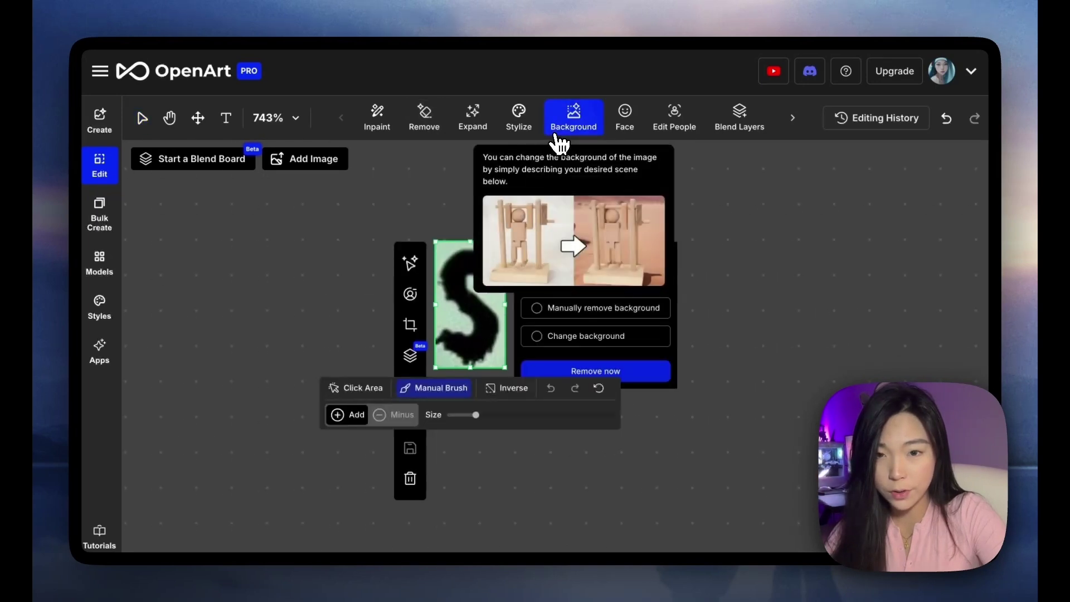
click(667, 379)
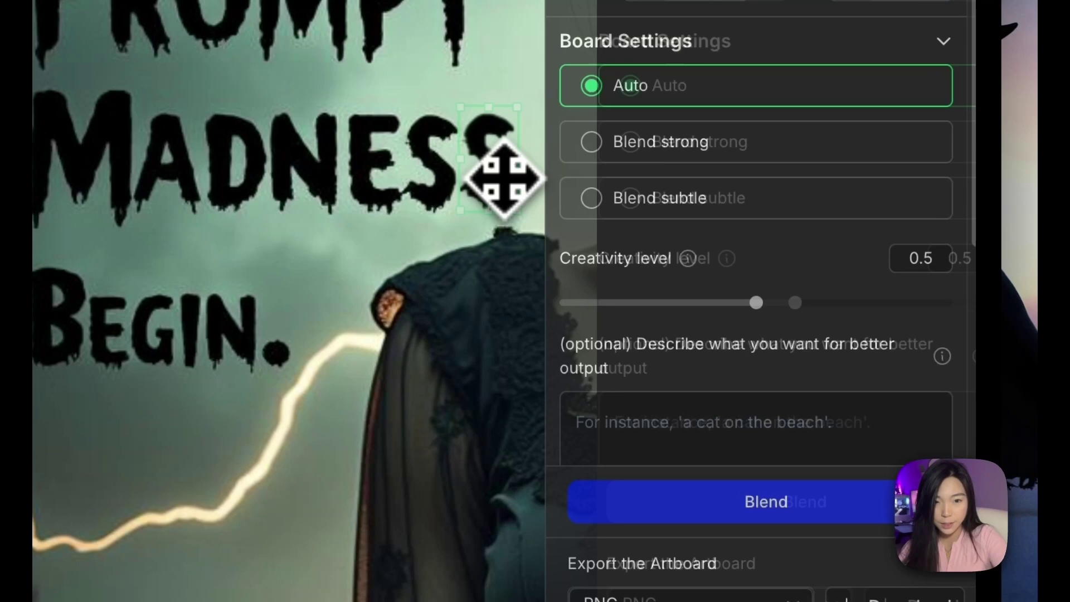
scroll(432, 205, up, 5)
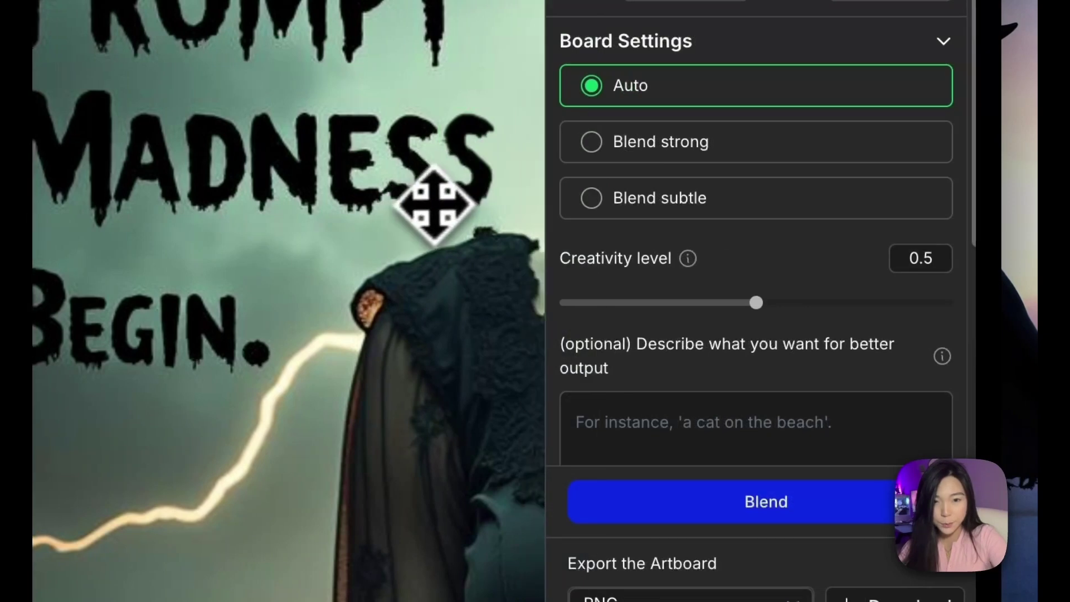
scroll(432, 205, down, 5)
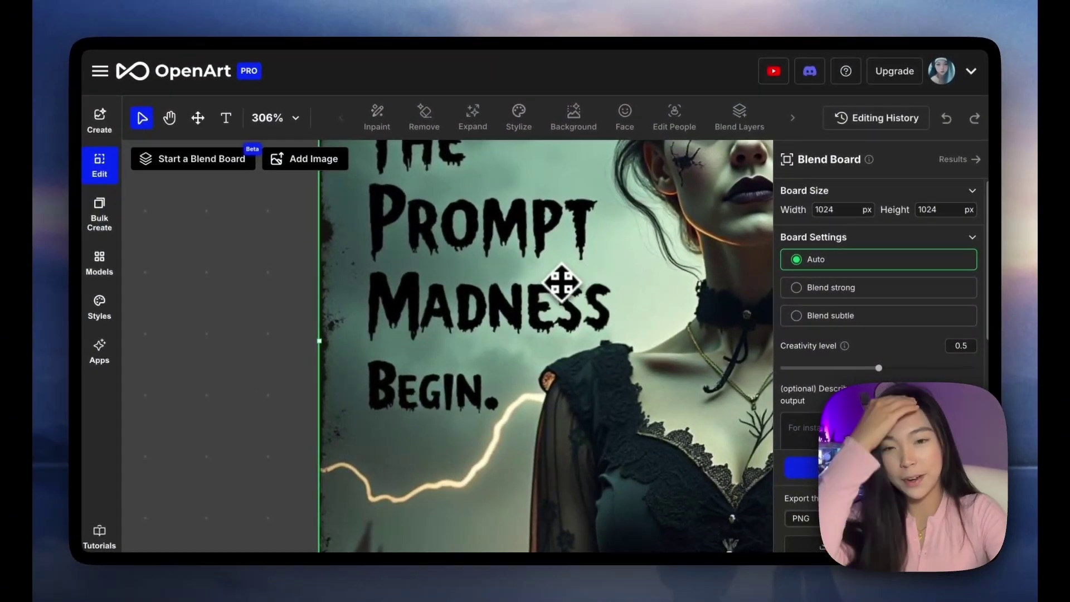
scroll(589, 291, up, 6)
click(591, 291)
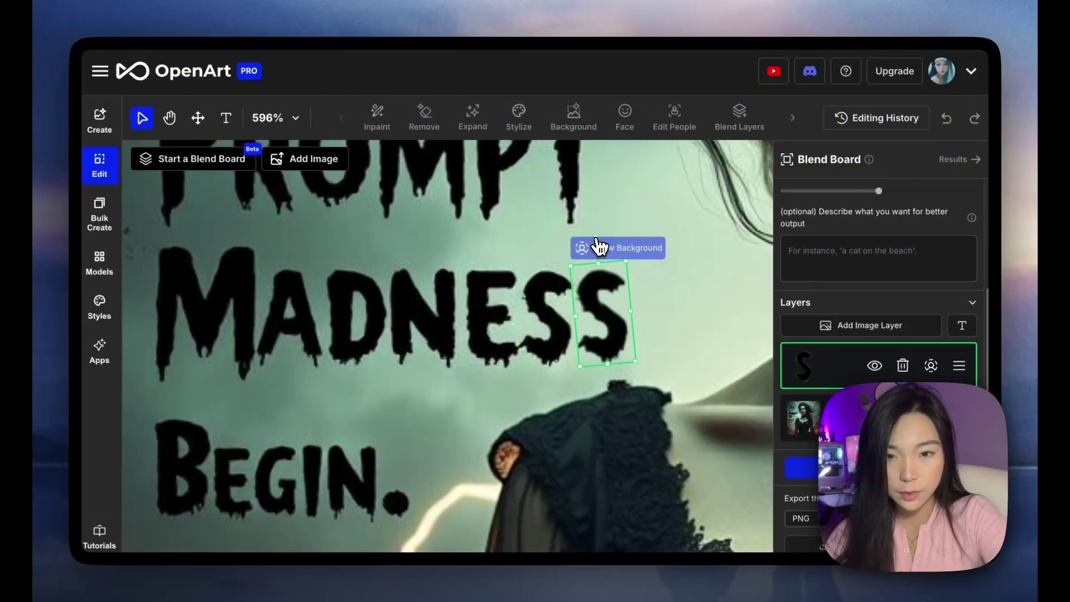
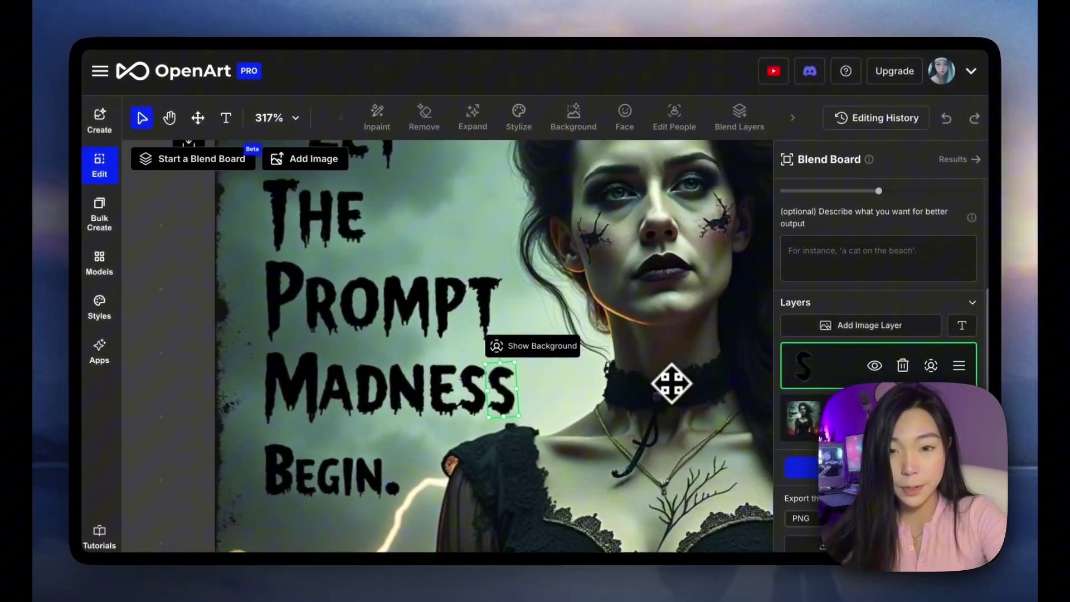
Download the artboard as a PNG, view the downloaded poster and close it
scroll(672, 383, right, 4)
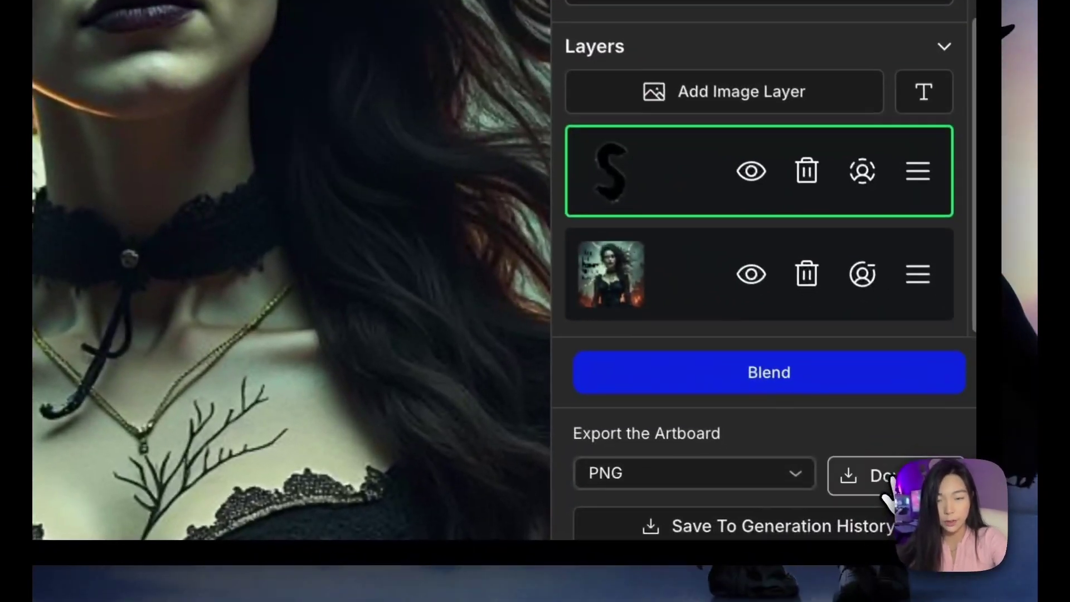
click(930, 518)
click(744, 75)
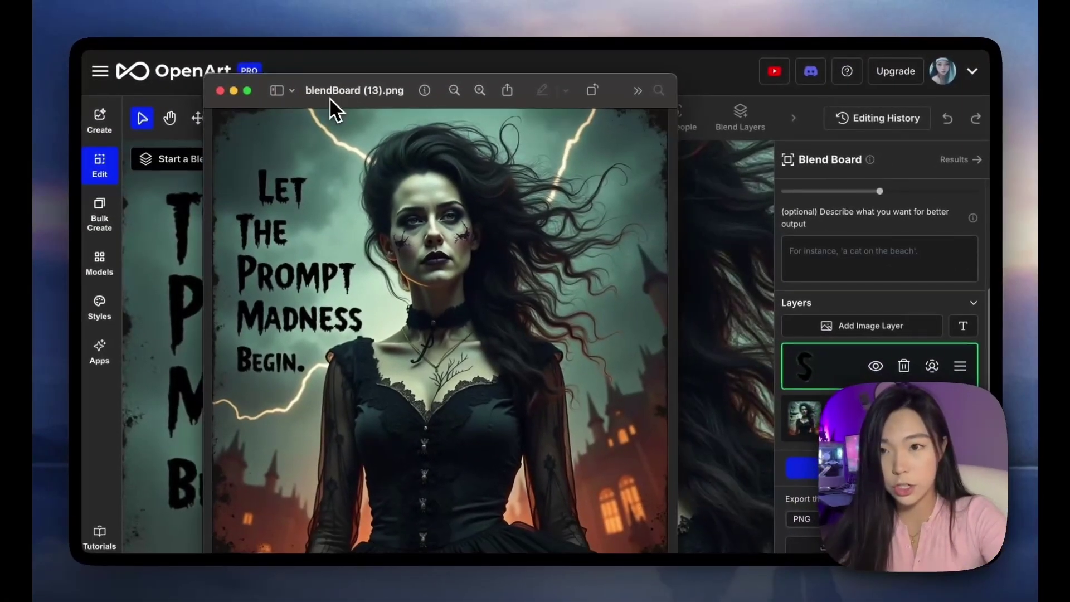
click(220, 90)
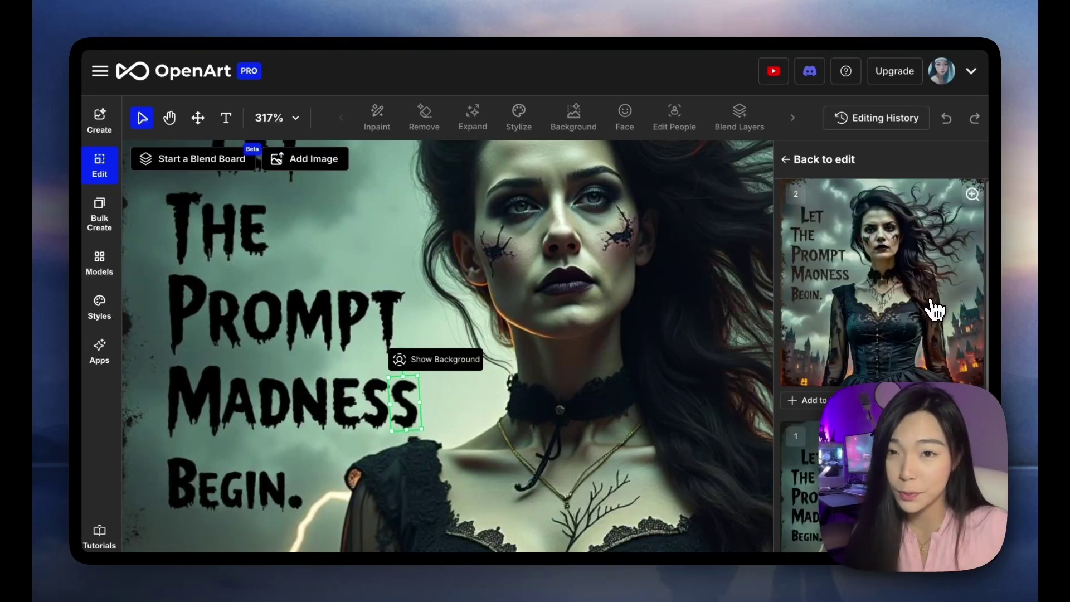
Compare the two blend results at full size, checking the lettering and the woman's face
click(933, 310)
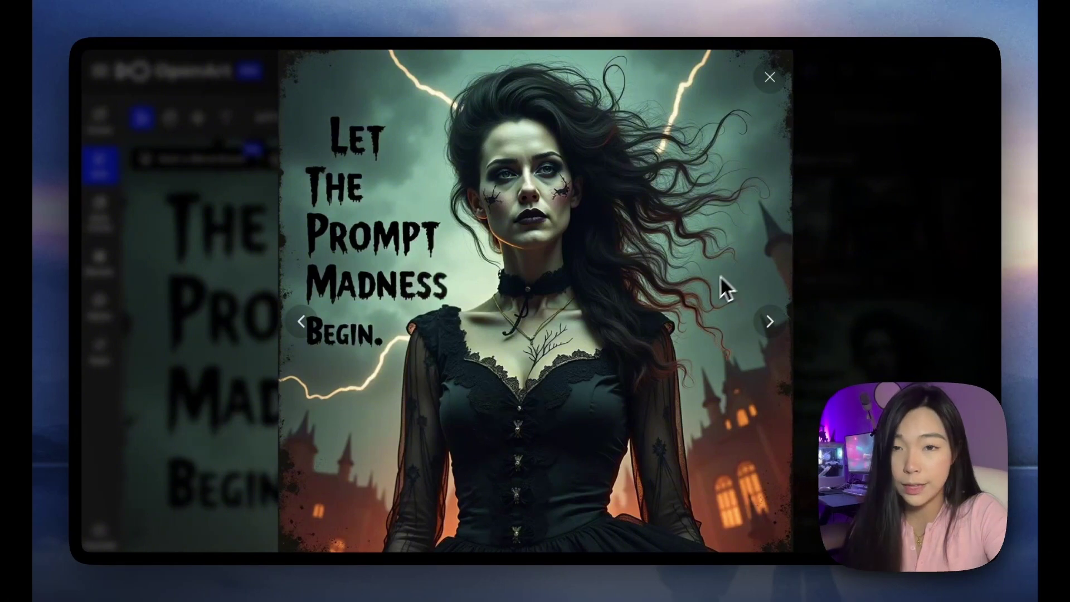
click(858, 306)
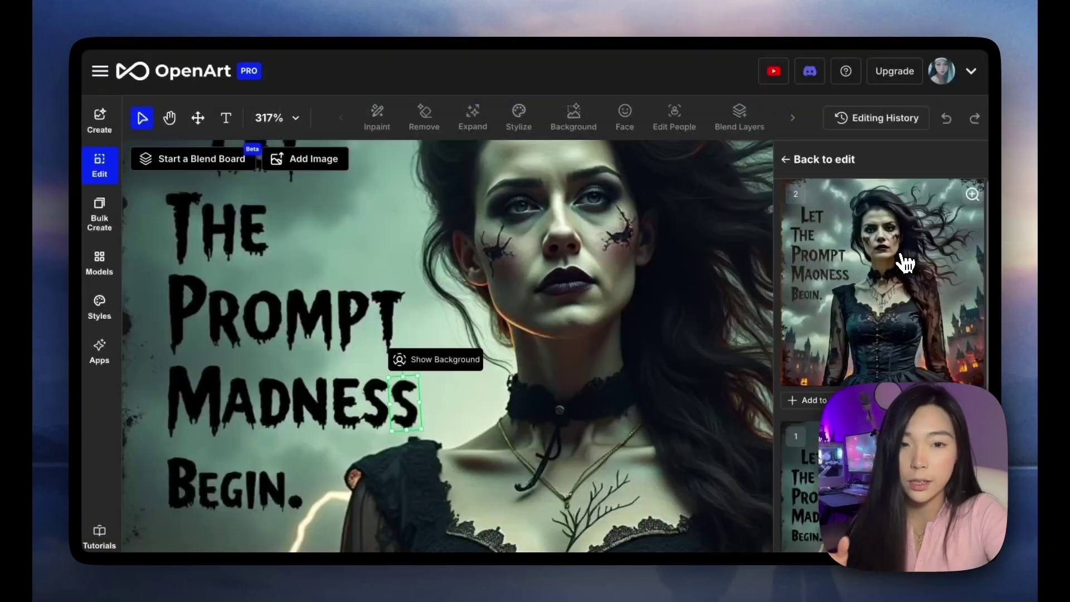
click(887, 304)
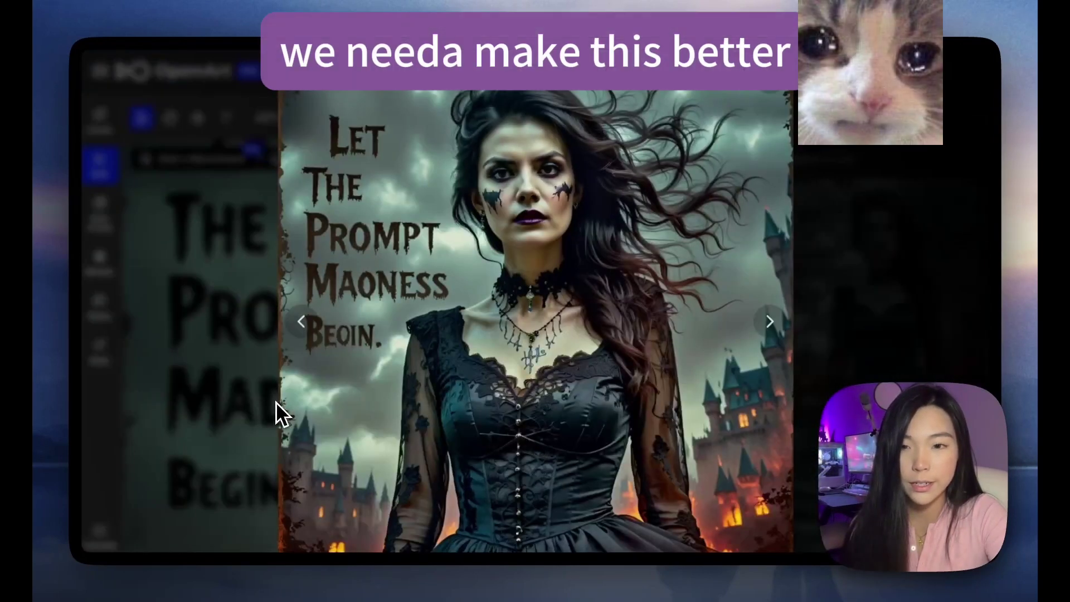
click(276, 402)
scroll(877, 370, up, 2)
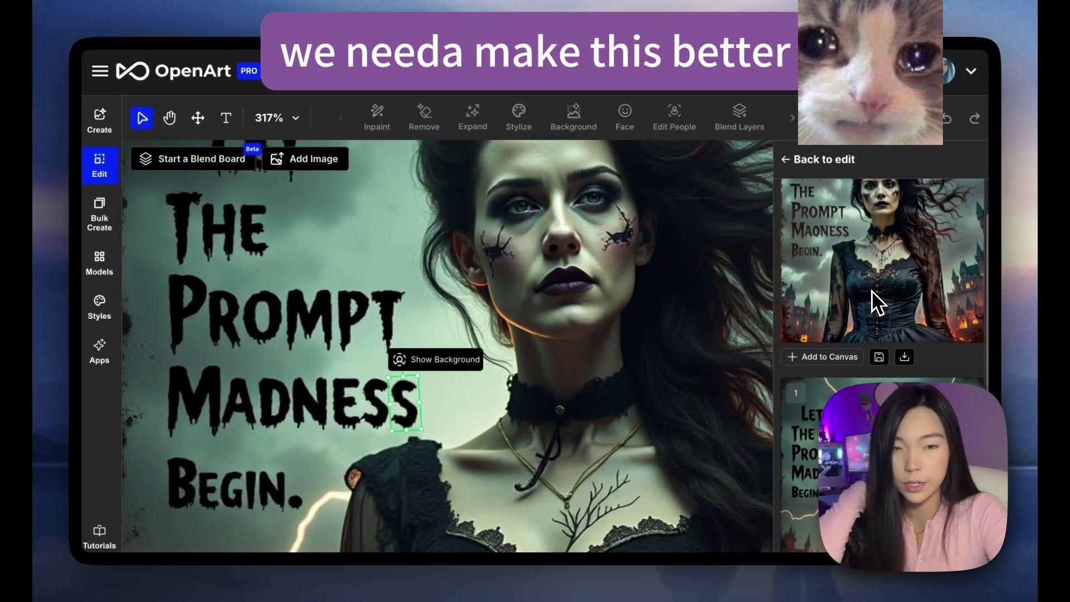
scroll(880, 301, down, 3)
scroll(880, 300, up, 2)
scroll(880, 301, down, 3)
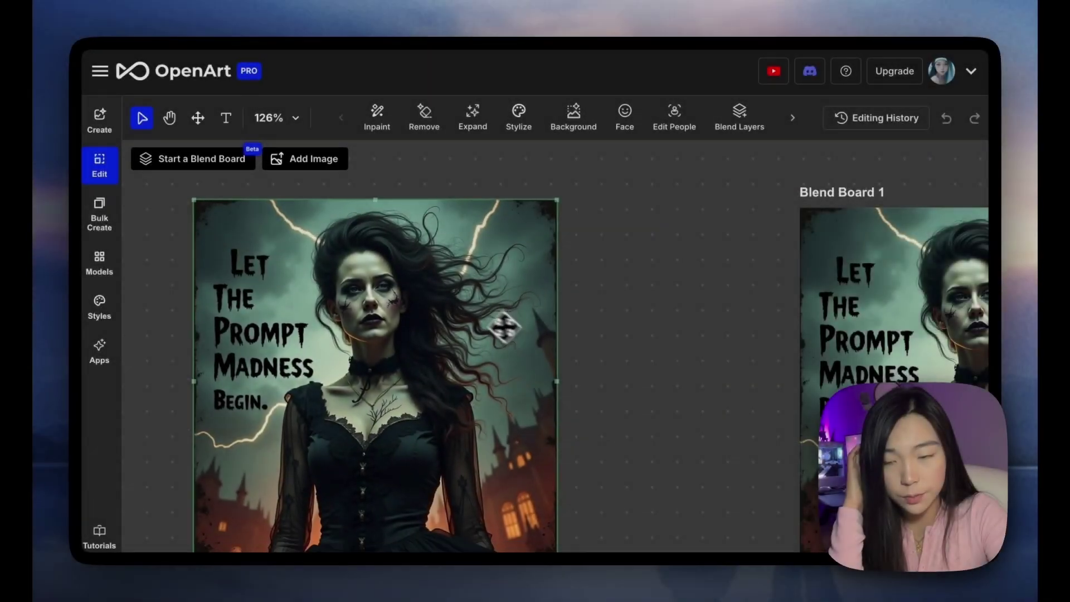
Erase the entire phrase from the poster using Magic Erase with creativity level 0.58
drag(501, 327, 453, 318)
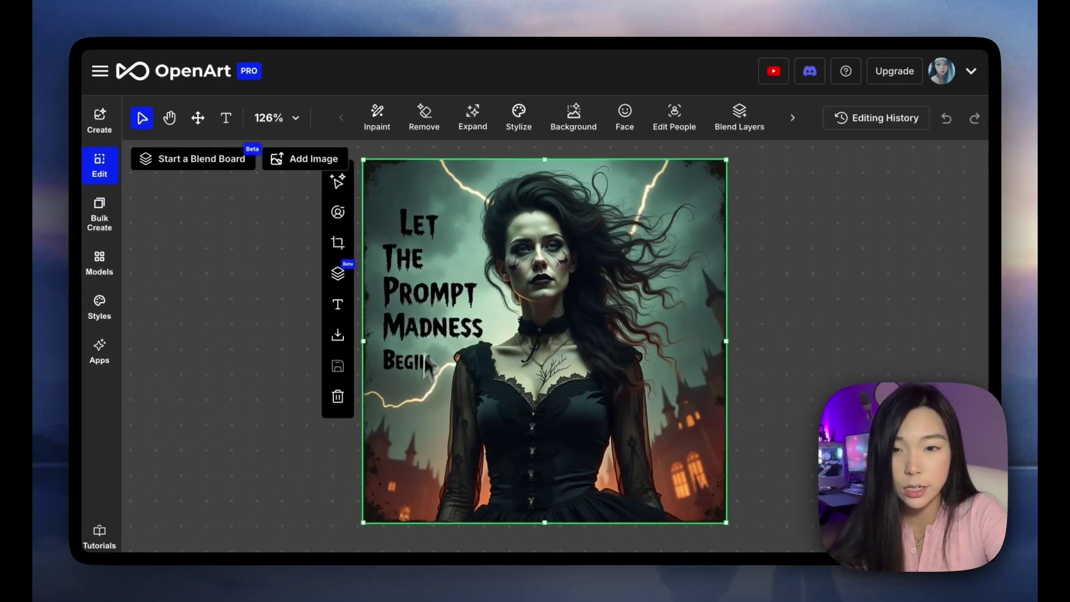
click(425, 118)
click(791, 245)
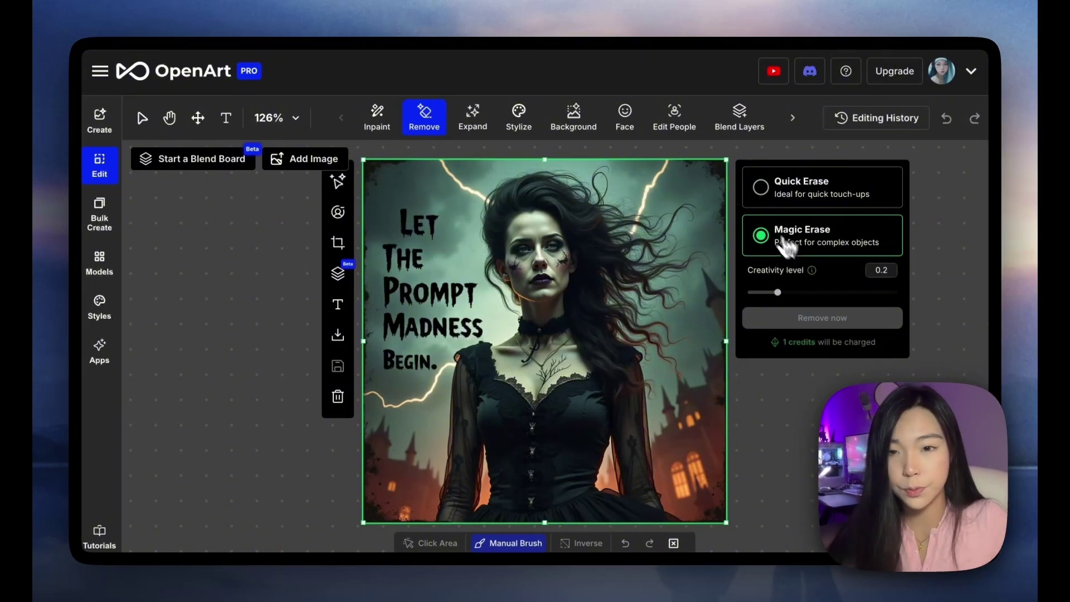
click(845, 323)
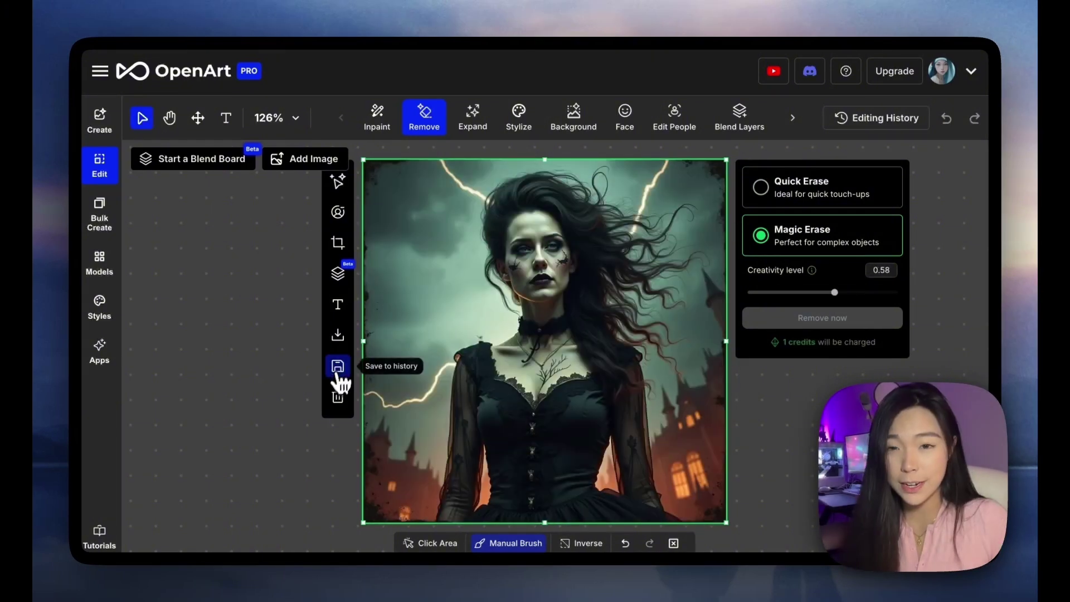
Add the text "Let the Prompt Madness Begin" on four lines beside the woman on the poster
click(346, 315)
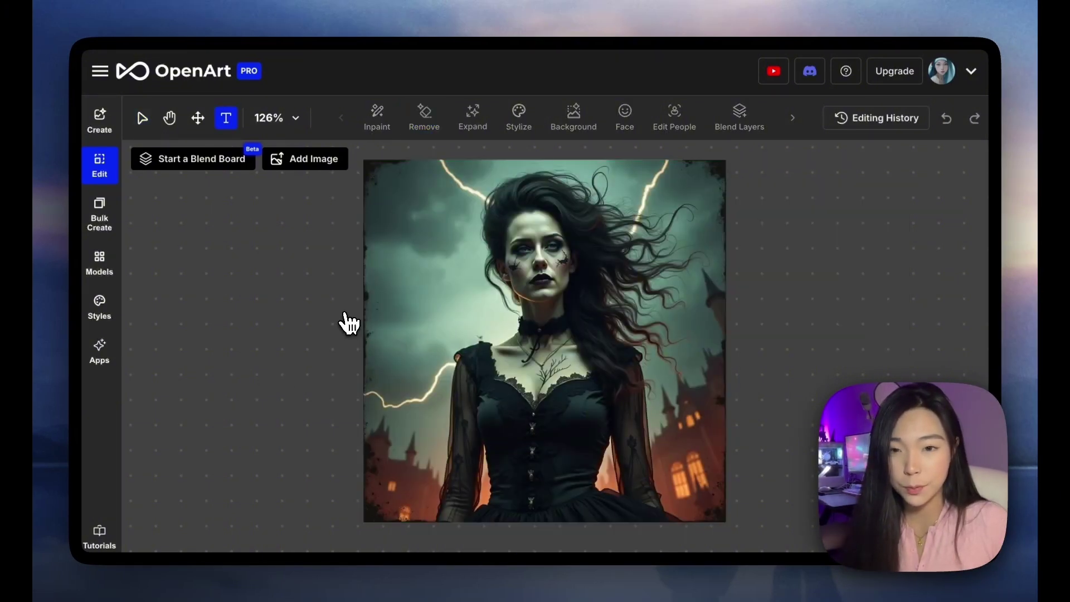
click(383, 261)
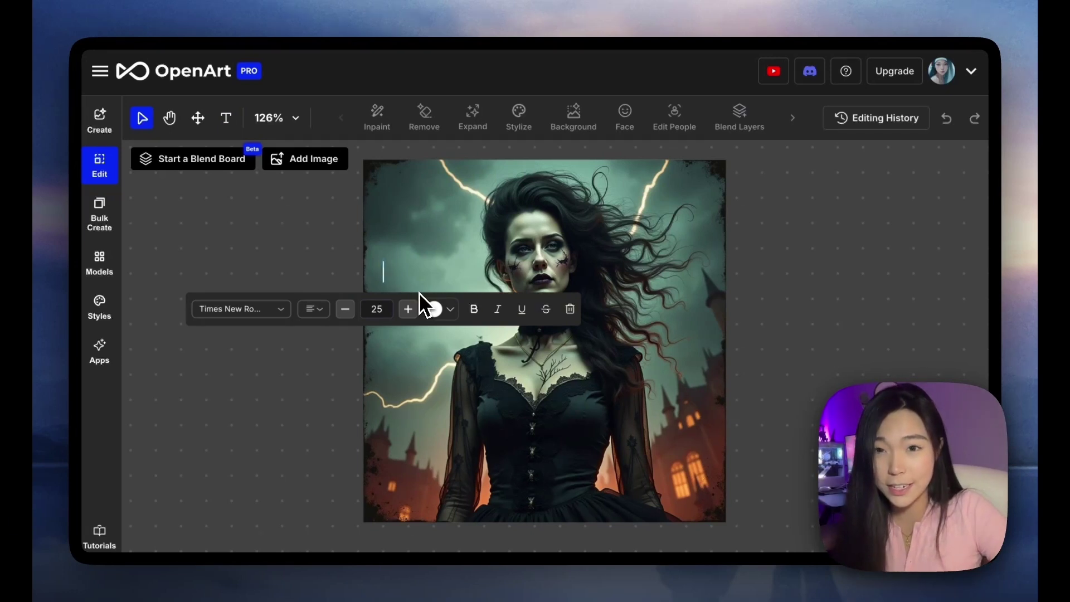
text(LET)
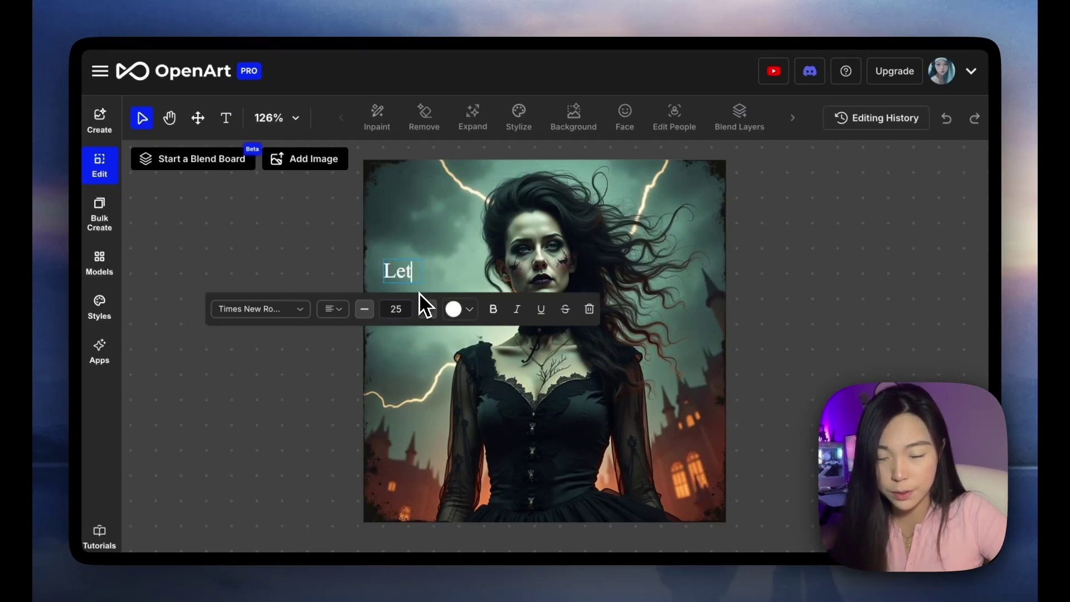
text( the Prompt)
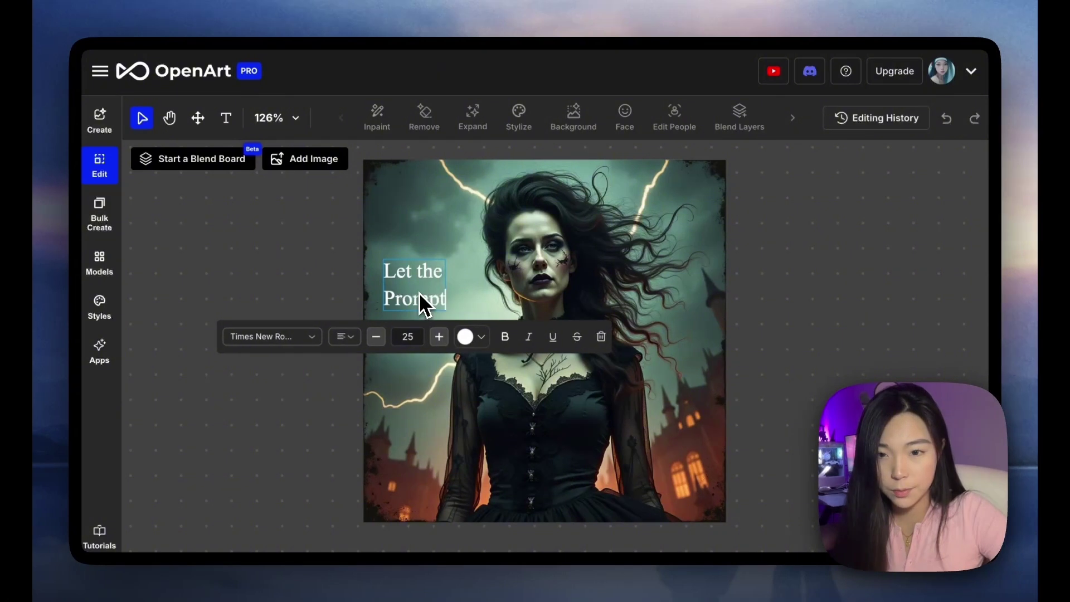
text( Madness)
key(Return)
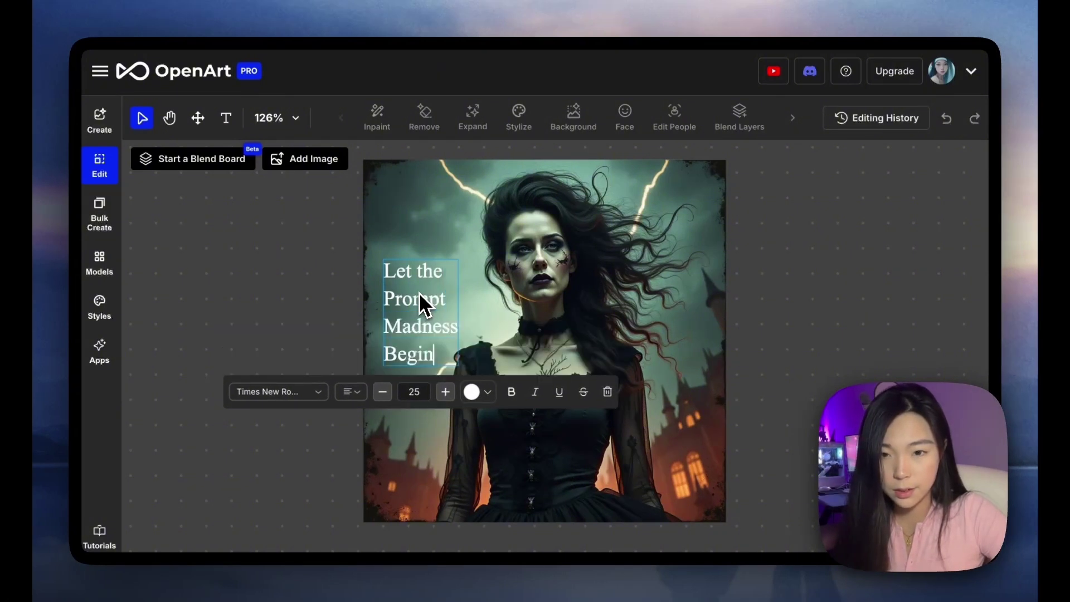
Style the poster text in dark red 3C0303 and bold Crimson Text, and enlarge it beside the woman
click(473, 395)
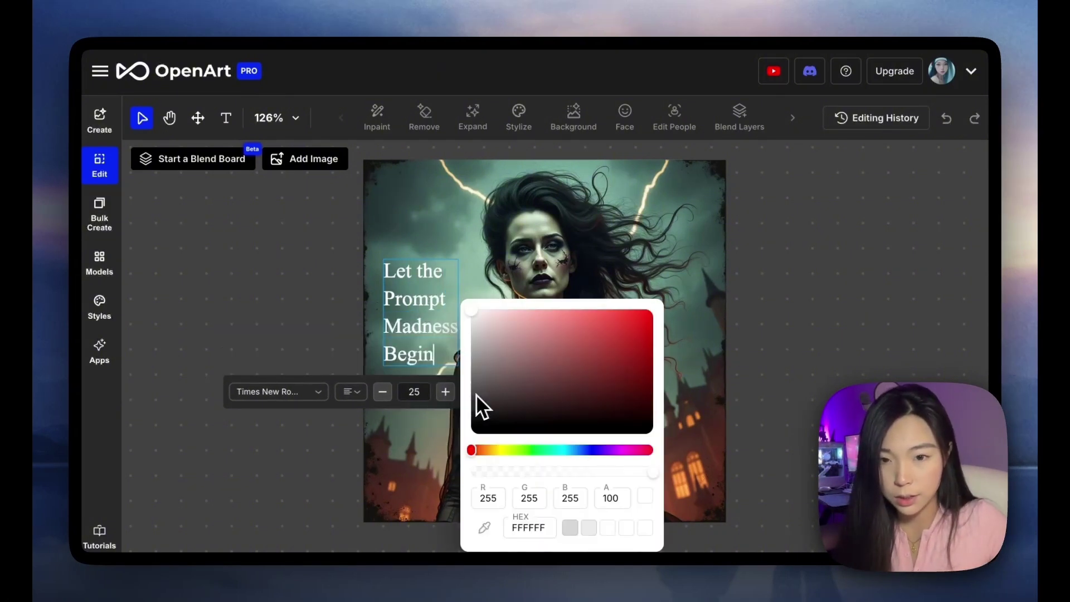
drag(475, 315, 645, 401)
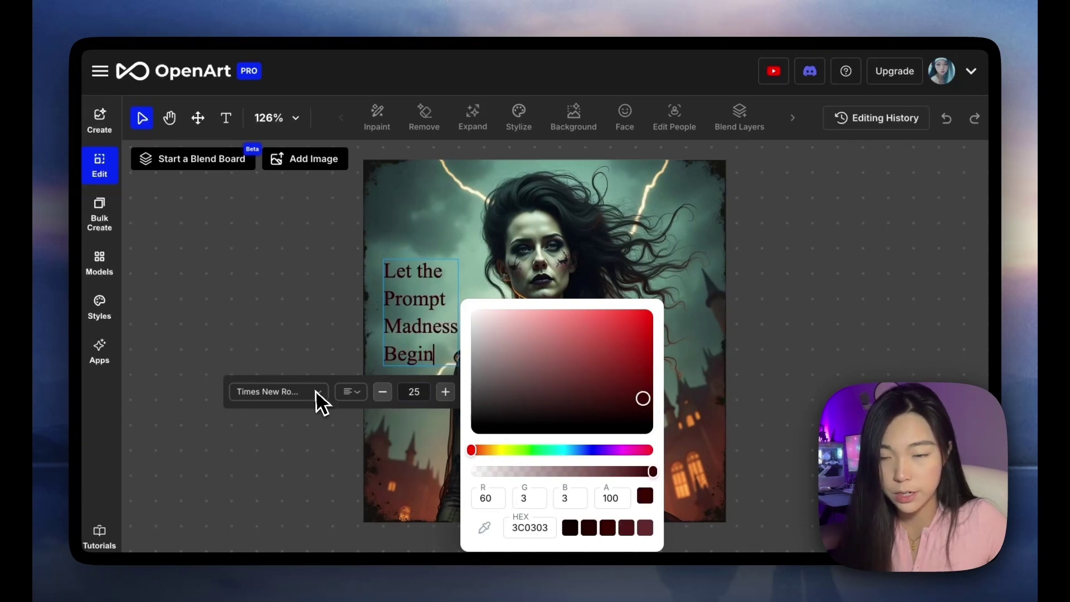
click(389, 327)
click(389, 296)
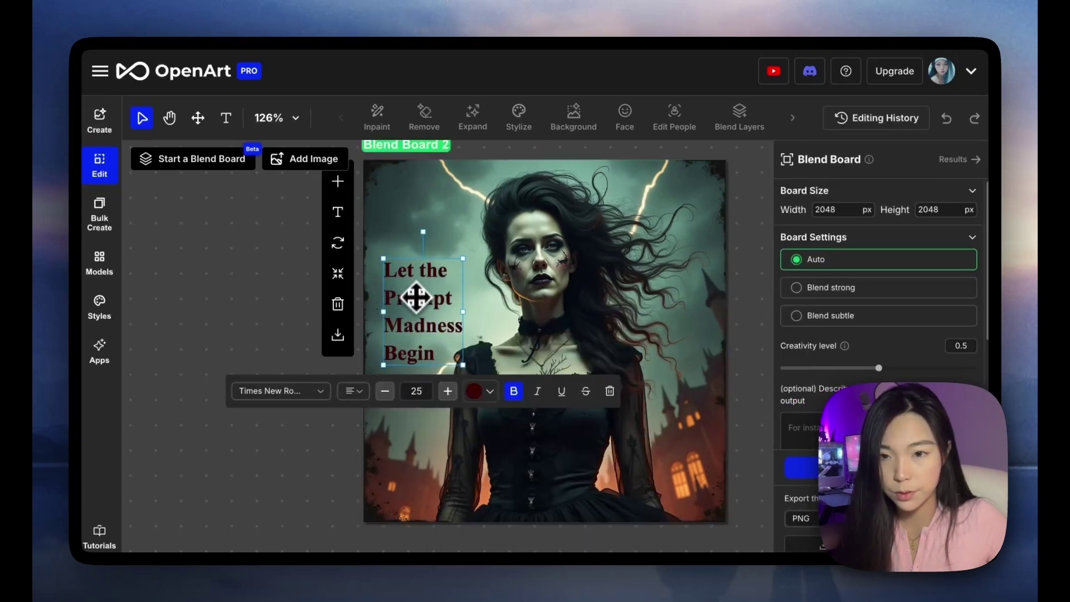
drag(463, 365, 500, 355)
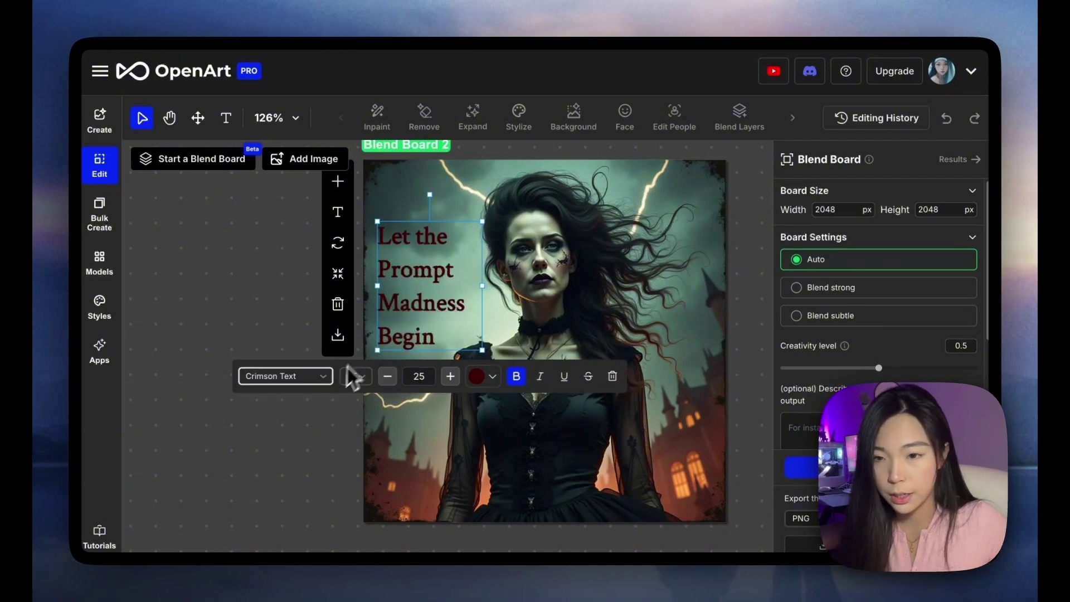
Change the font of the "Let the Prompt Madness Begin" poster text to Pacifico
click(323, 384)
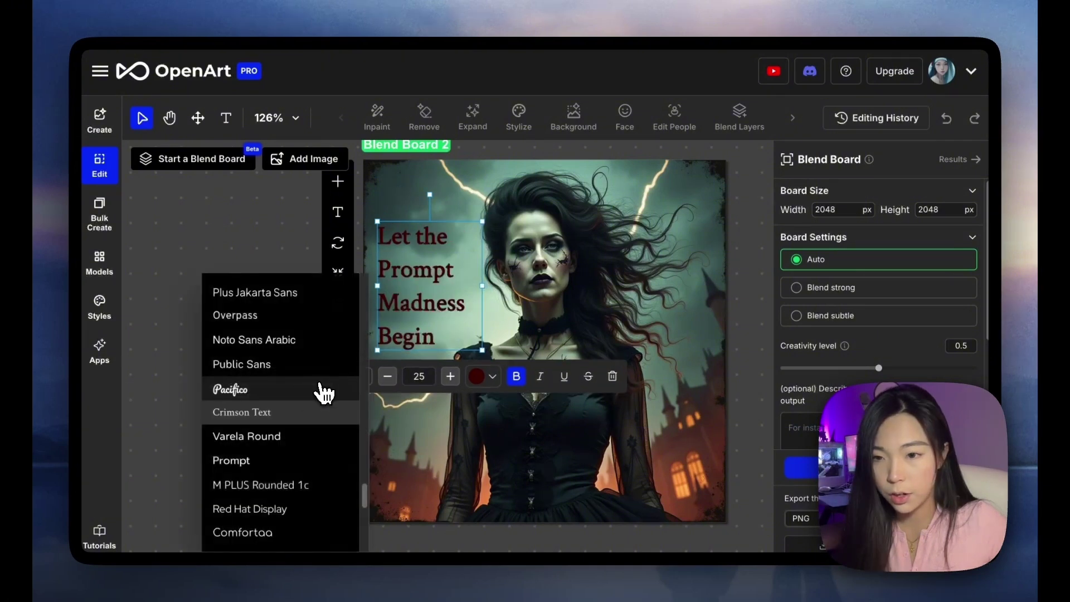
click(284, 392)
key(Escape)
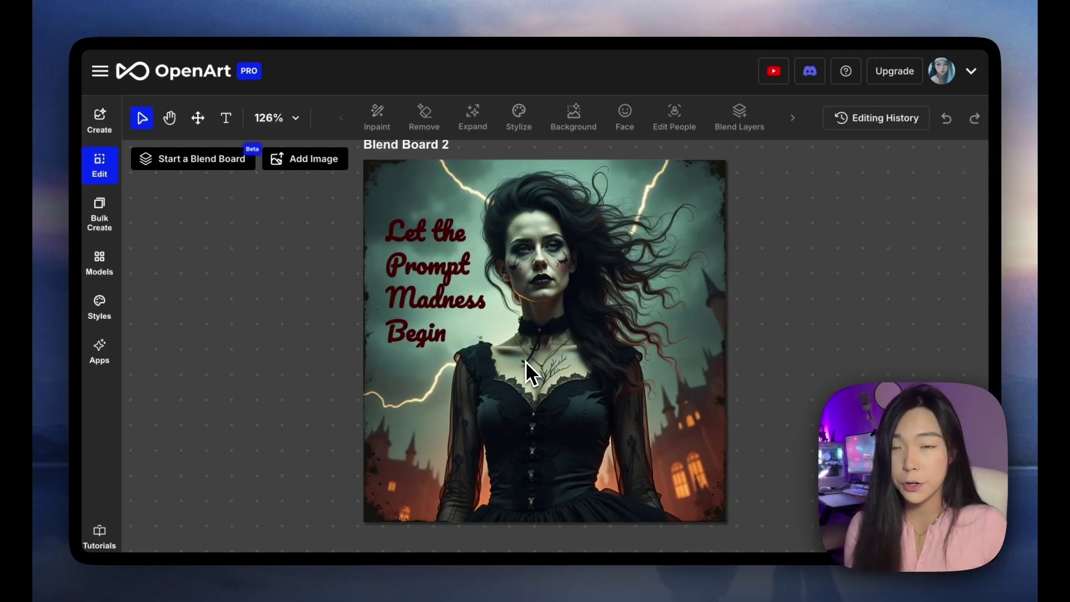
Select the poster's text layer in the blend board's layer list
click(722, 249)
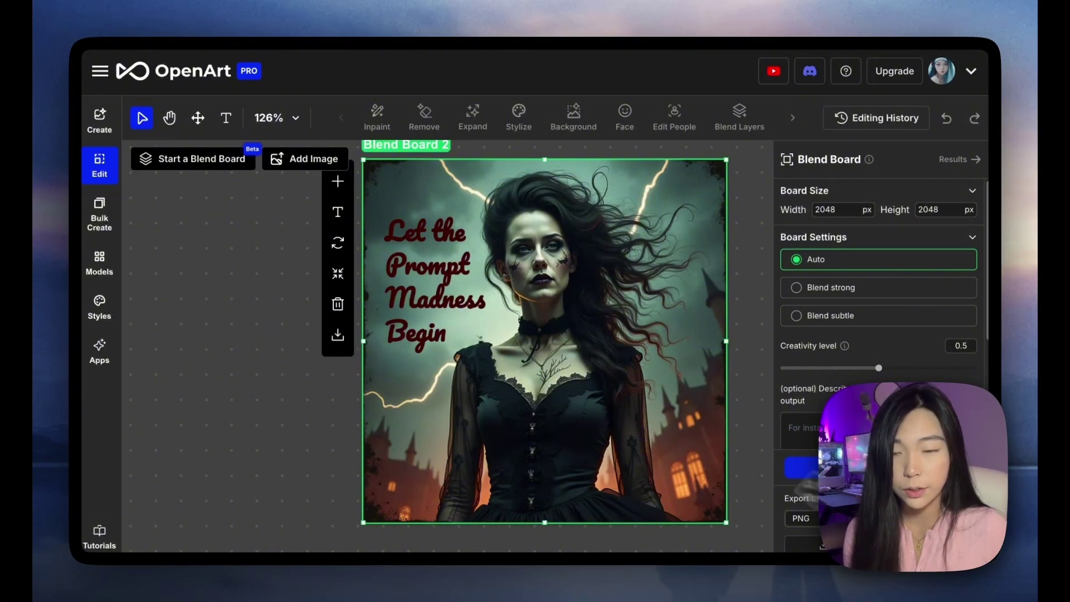
scroll(869, 334, down, 3)
click(827, 380)
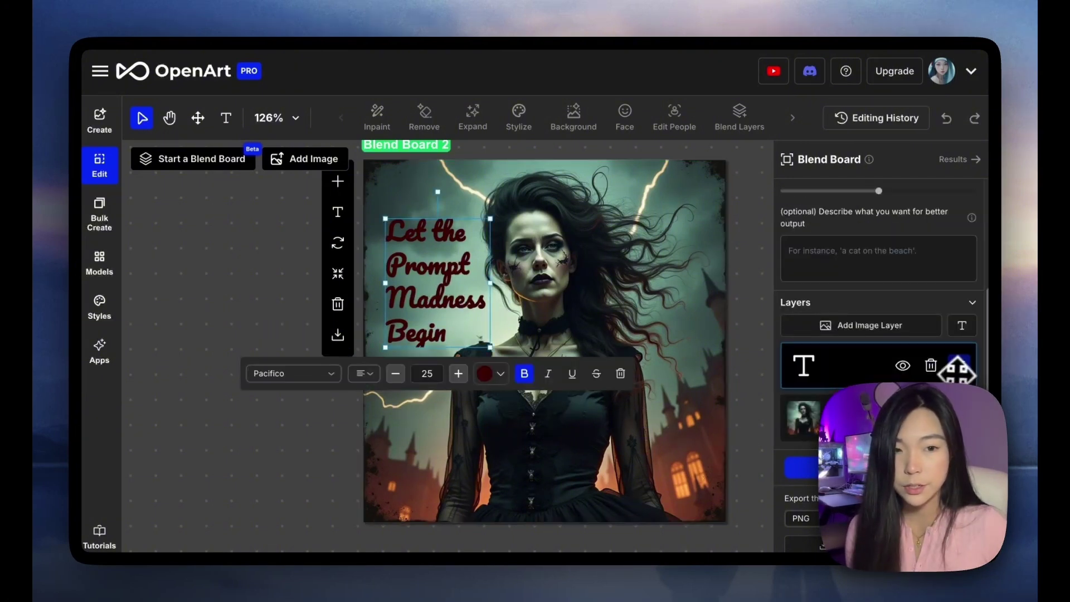
mouse_move(957, 370)
mouse_down()
mouse_move(958, 419)
mouse_move(963, 370)
mouse_up()
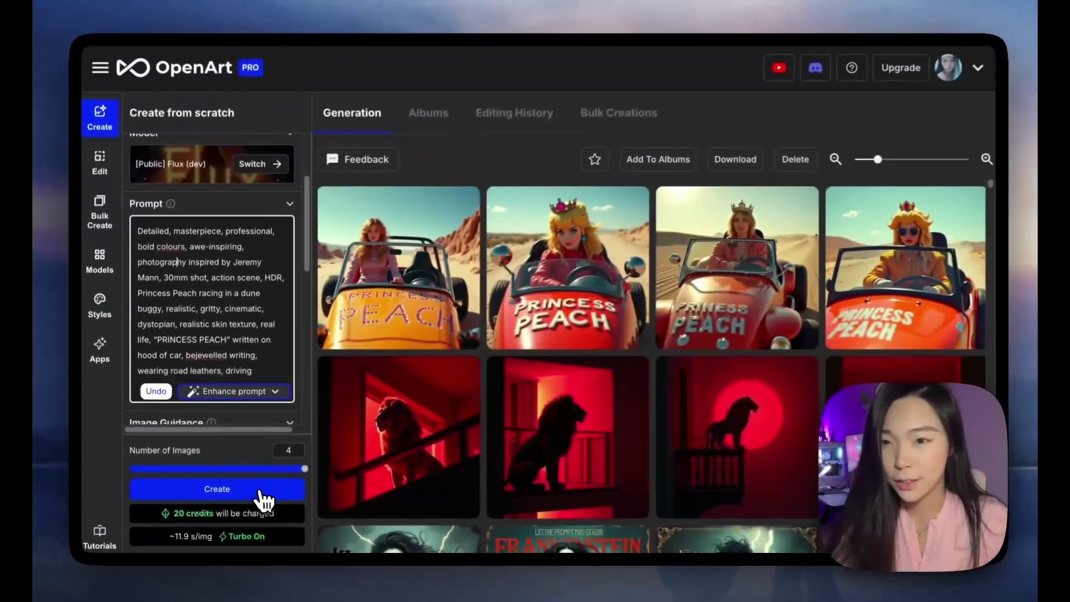
Generate four images from the full Princess Peach dune buggy prompt with Flux (dev), and review the step setting and results
click(262, 490)
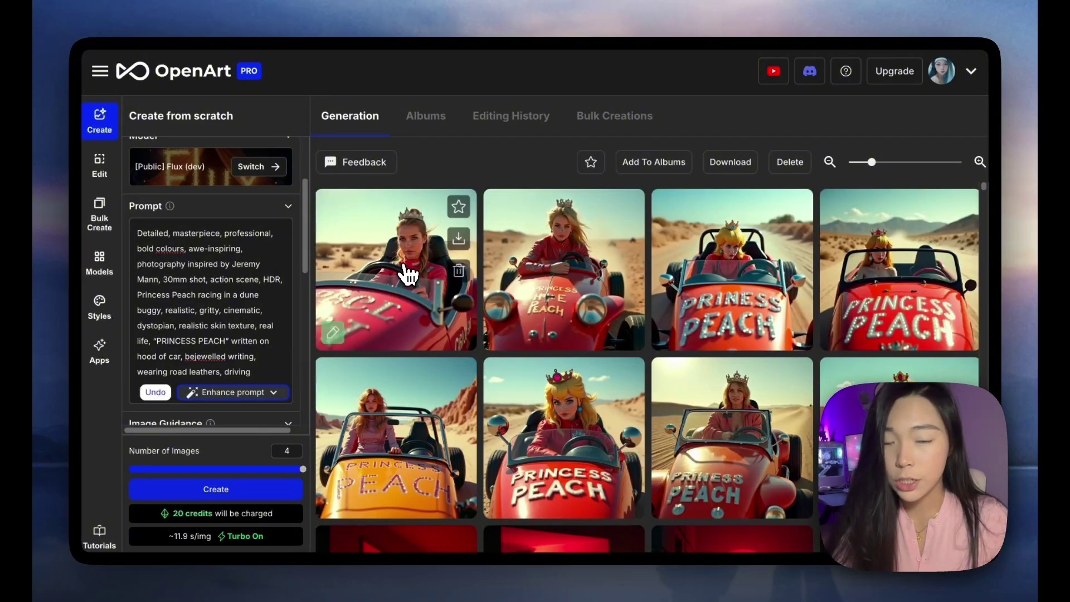
scroll(279, 345, down, 6)
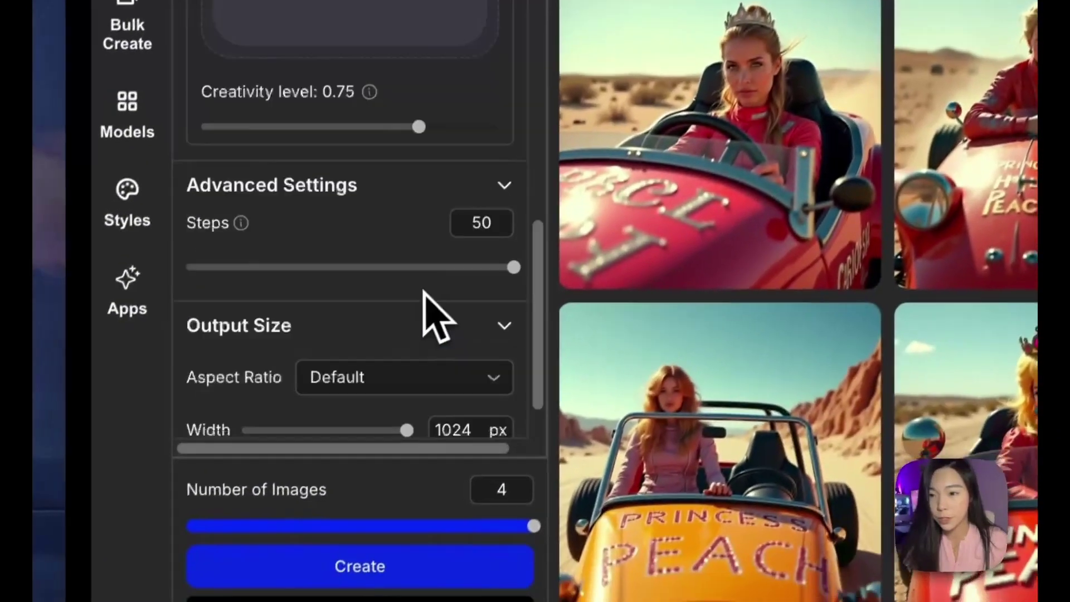
scroll(446, 390, up, 6)
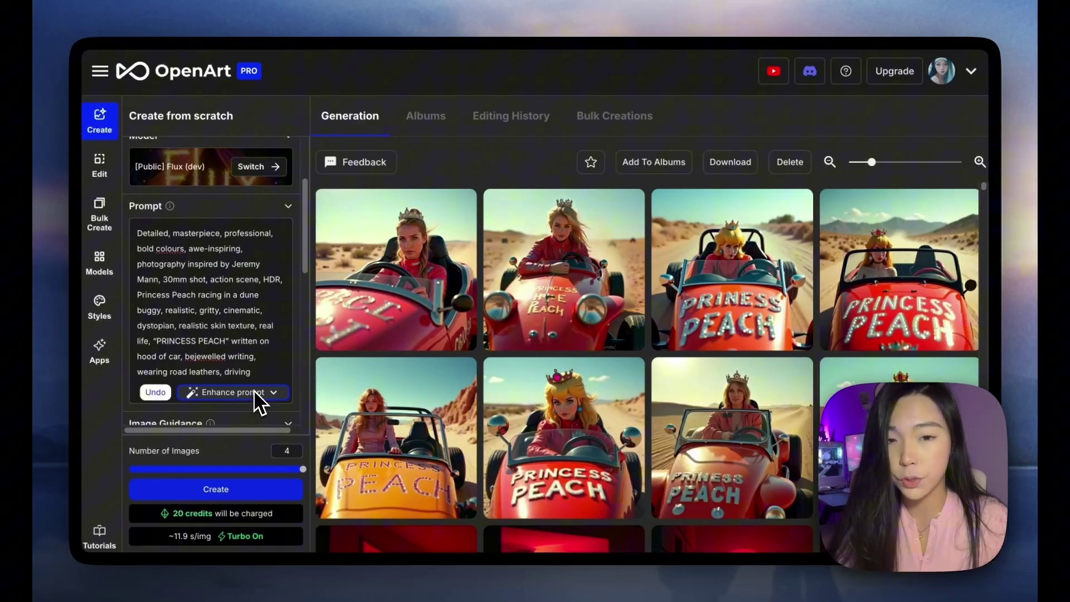
click(345, 397)
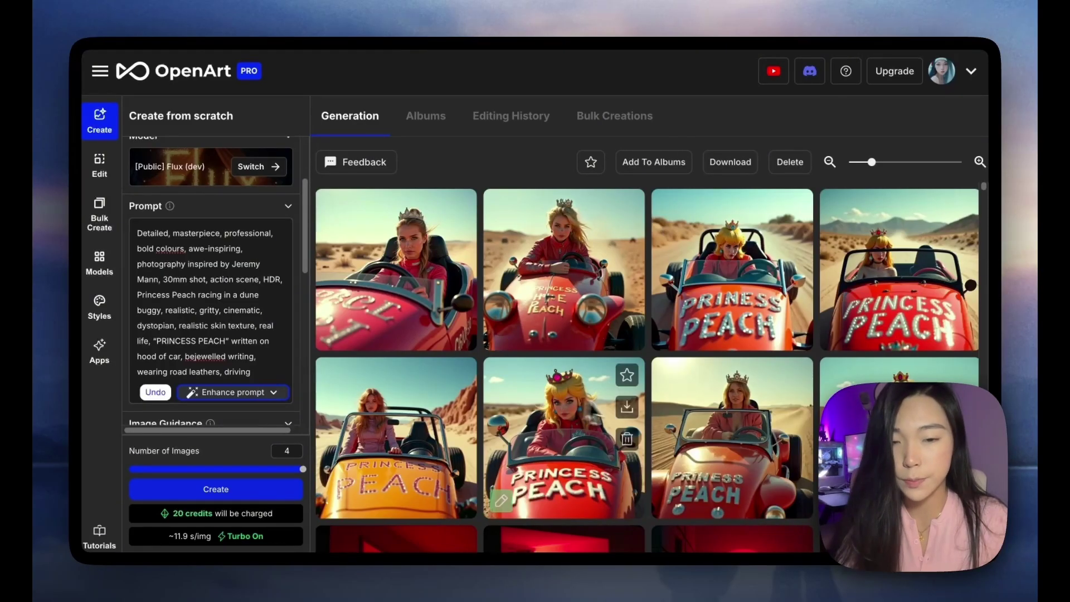
click(909, 306)
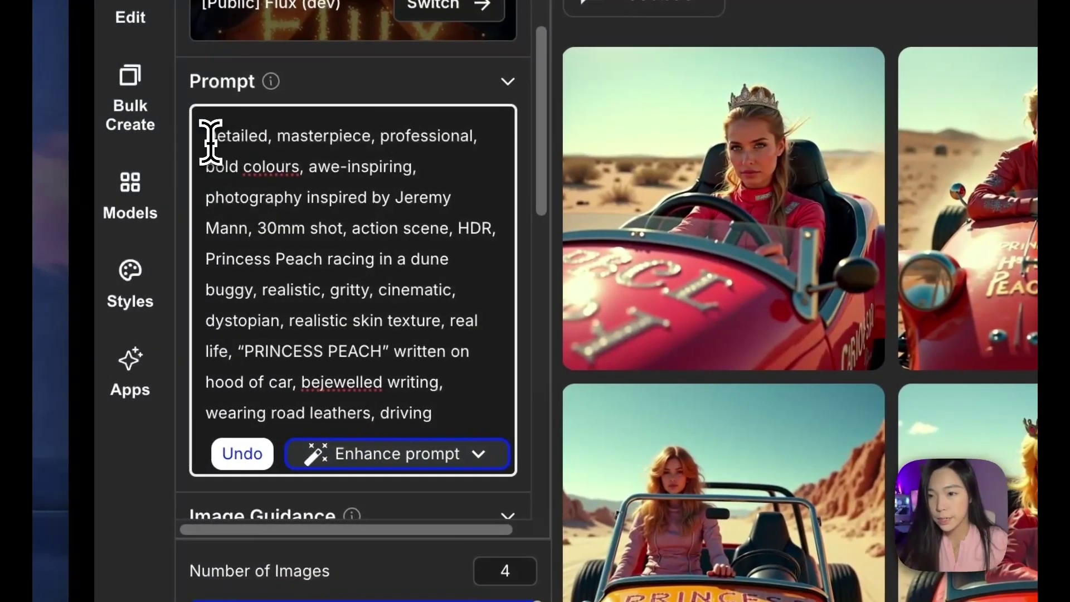
Remove "Detailed, masterpiece, professional," and "awe-inspiring," from the Princess Peach prompt and generate four images
drag(184, 172, 320, 179)
drag(376, 146, 487, 140)
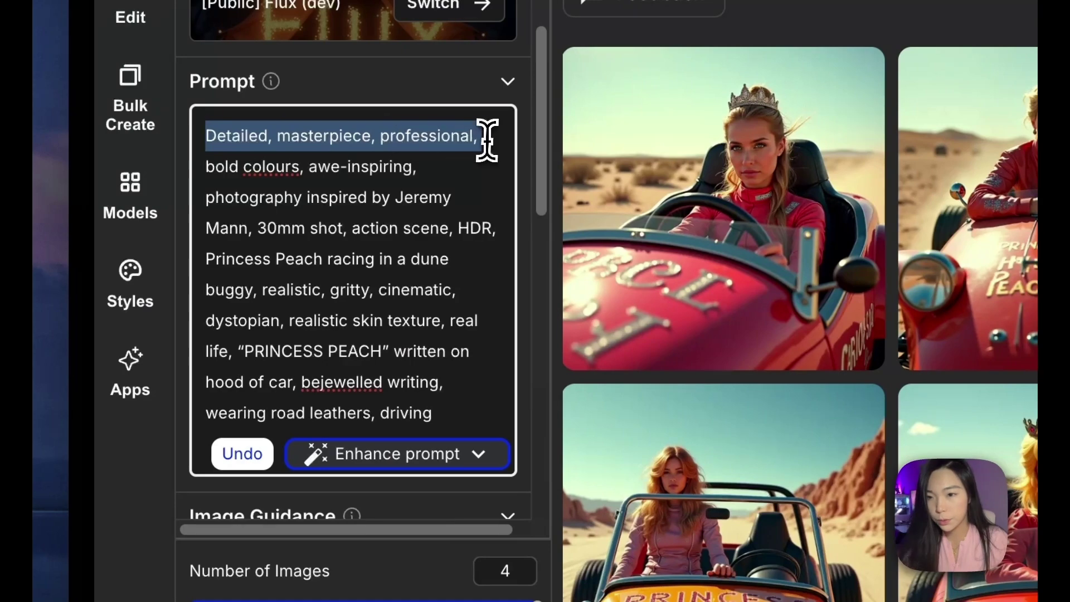
key(BackSpace)
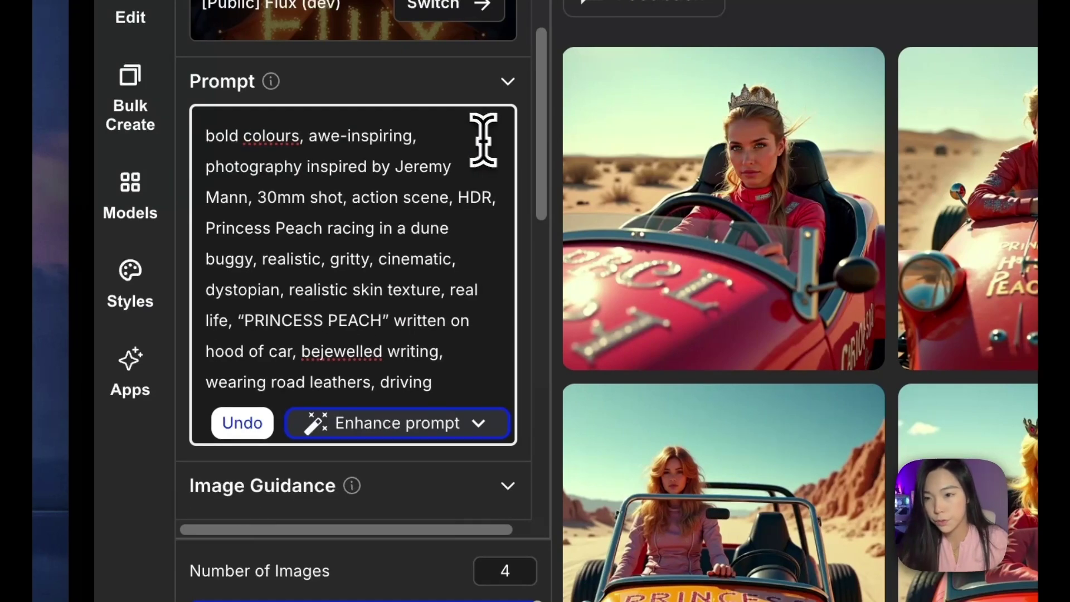
drag(432, 136, 309, 136)
key(BackSpace)
click(465, 496)
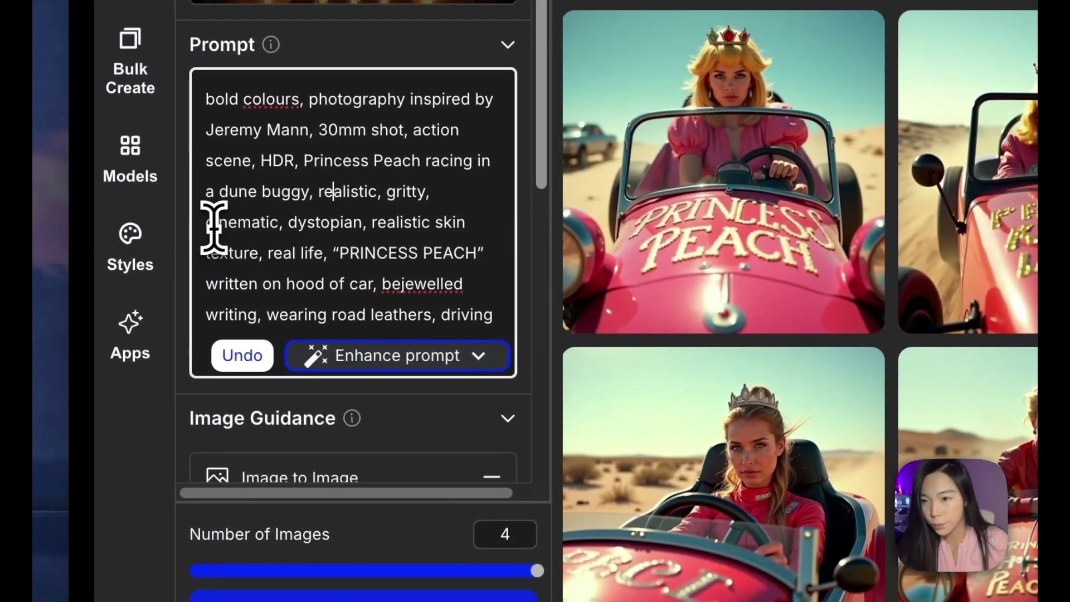
Remove "cinematic," and "HDR," from the Princess Peach prompt
drag(209, 223, 280, 222)
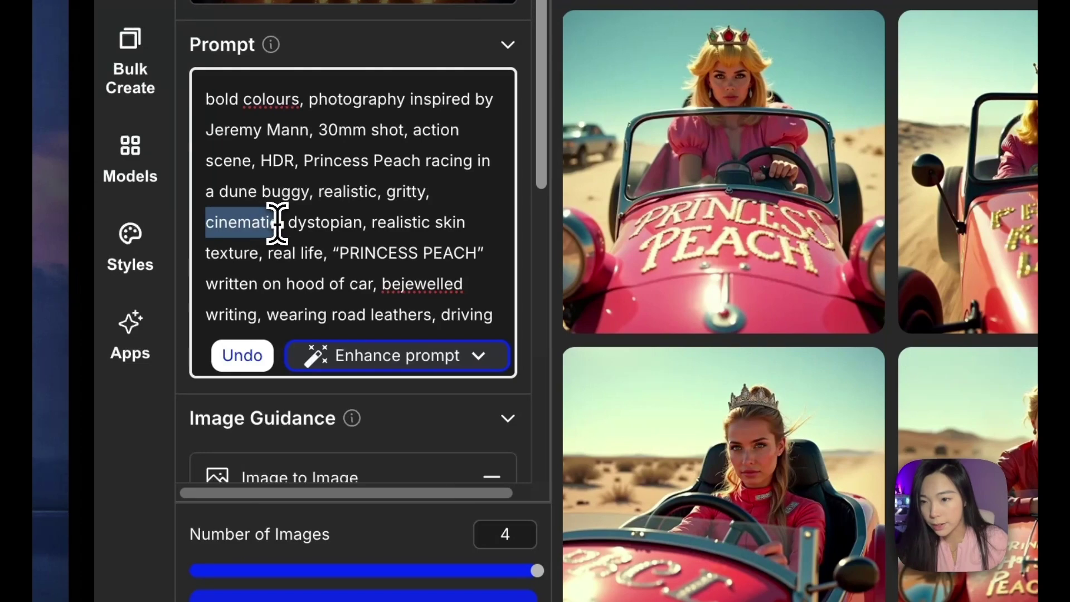
key(BackSpace)
click(303, 161)
key(BackSpace)
key(BackSpace)
key(BackSpace)
key(BackSpace)
key(BackSpace)
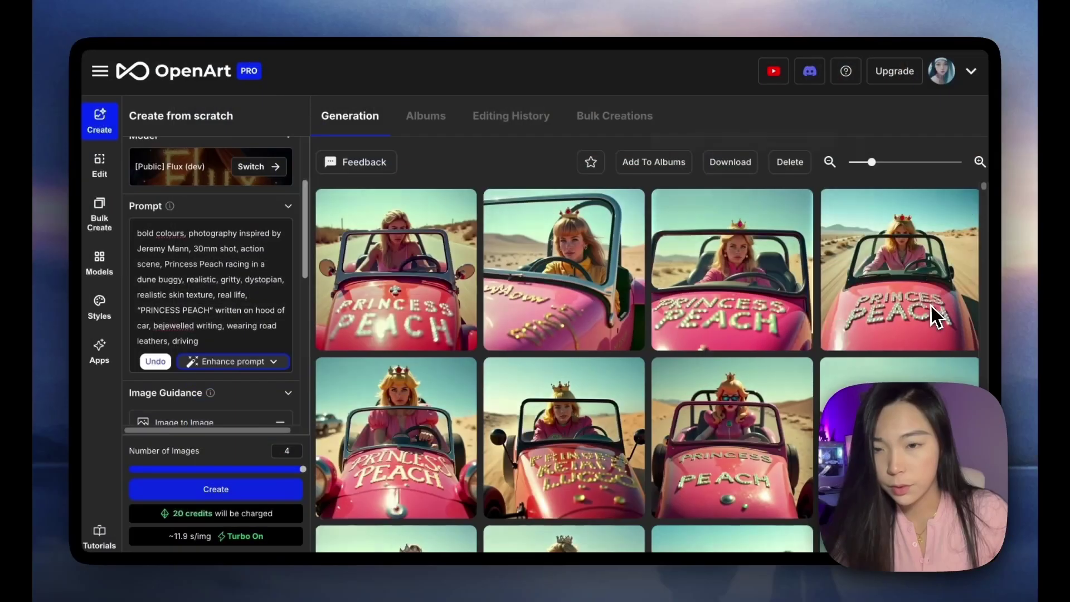
Inspect the newest batch of Princess Peach images at full size, checking the lettering on the hood
click(931, 306)
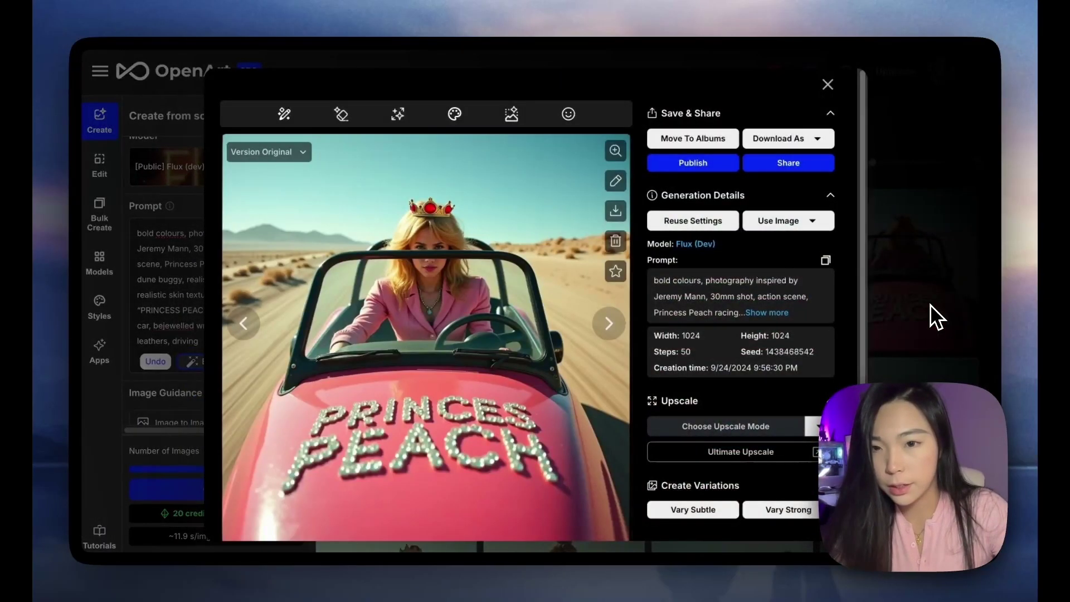
key(Left)
key(Left)
key(Left)
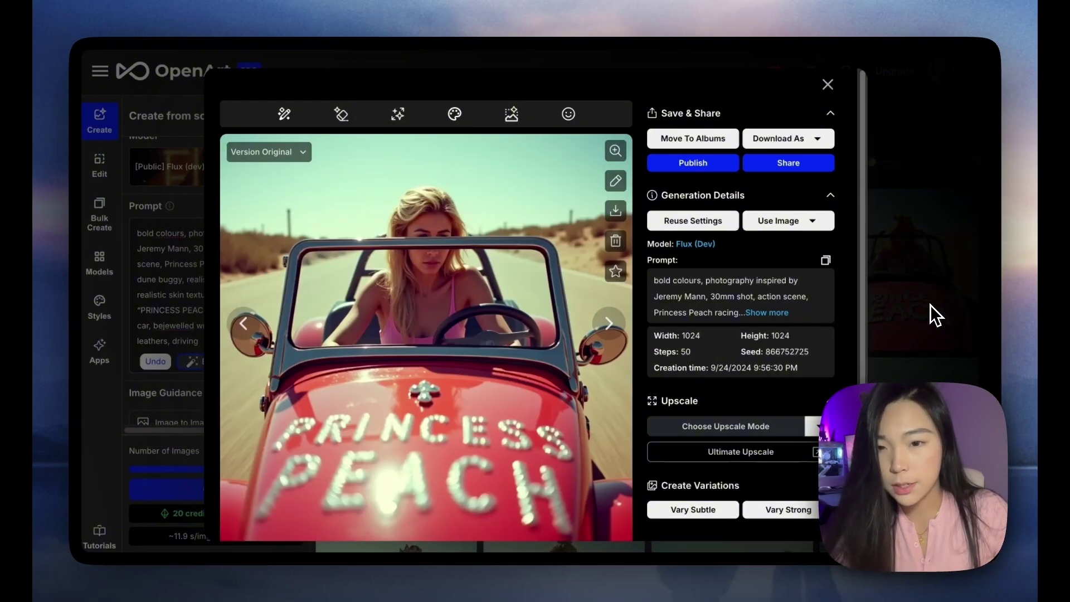
key(Escape)
Delete the Princess Peach images of the preceding batch from the gallery
scroll(563, 367, down, 5)
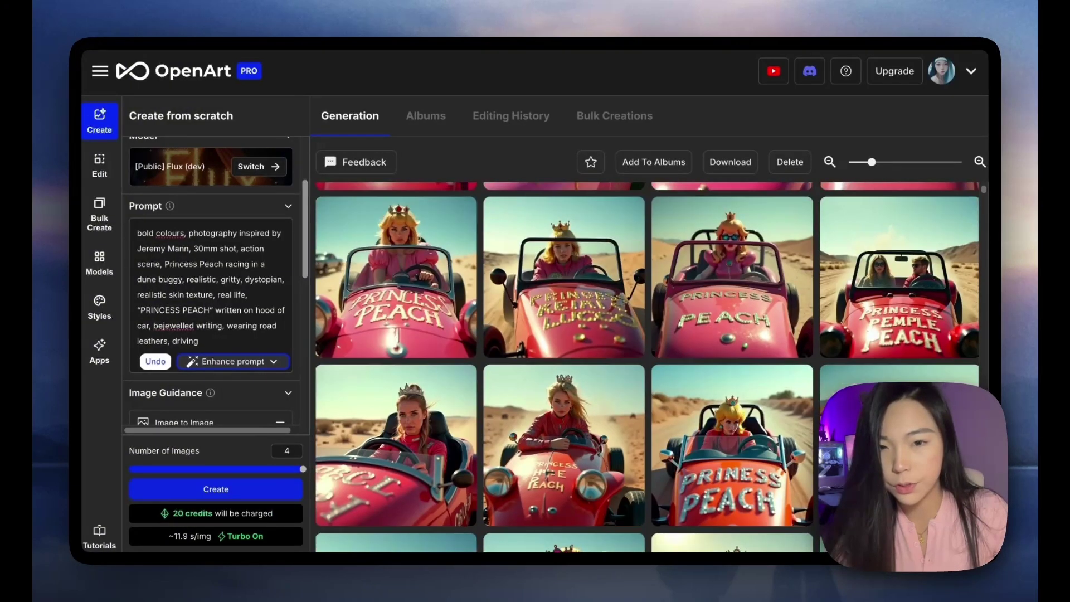
scroll(461, 368, up, 5)
click(459, 359)
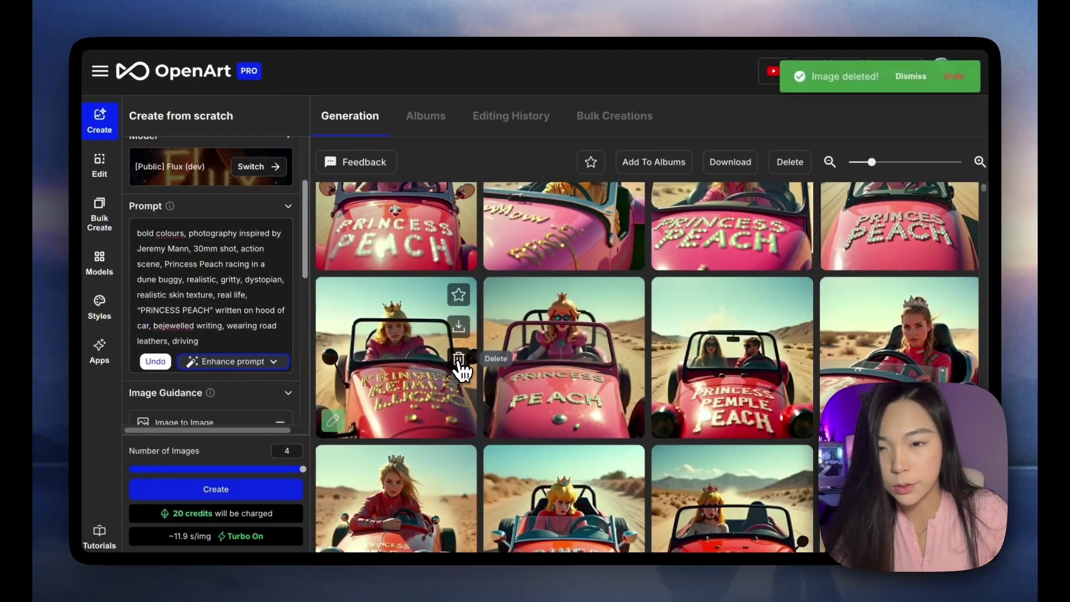
click(459, 359)
click(458, 359)
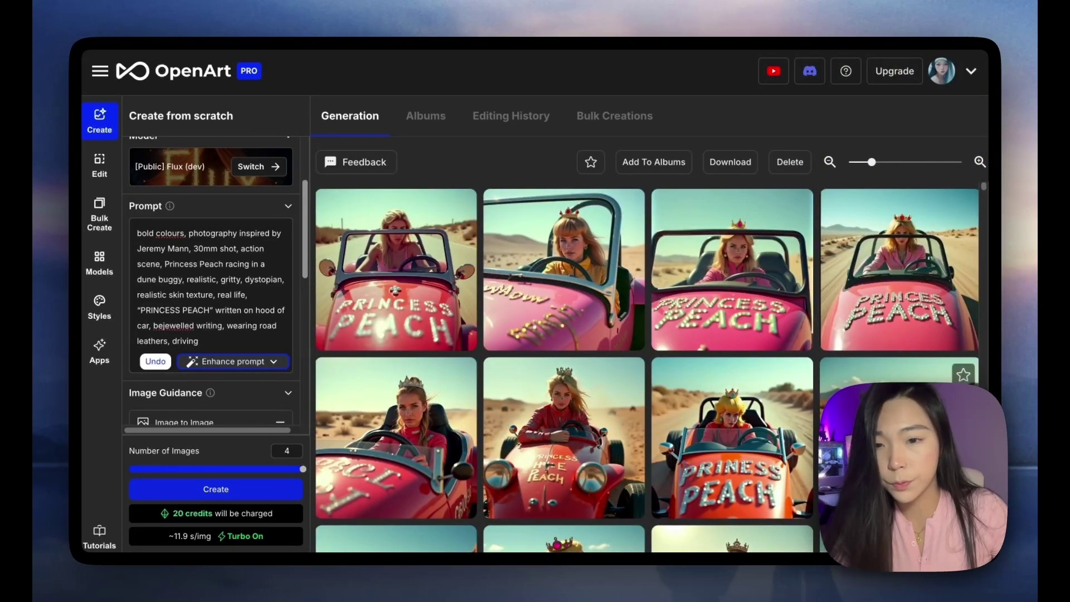
Examine the older Princess Peach images for comparison with the newest batch
click(406, 443)
key(Escape)
scroll(717, 479, down, 2)
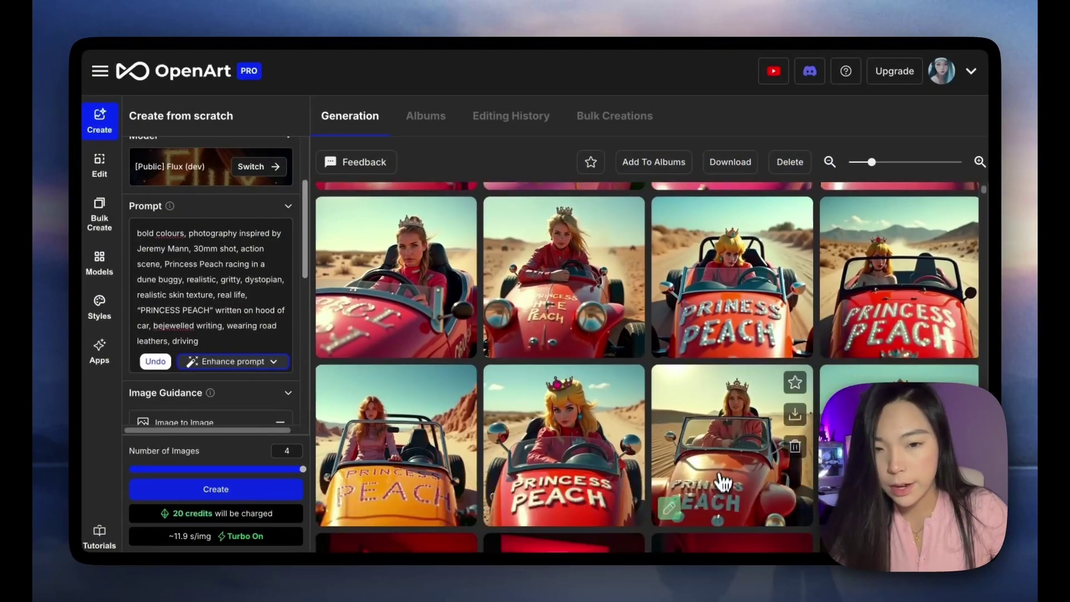
click(716, 477)
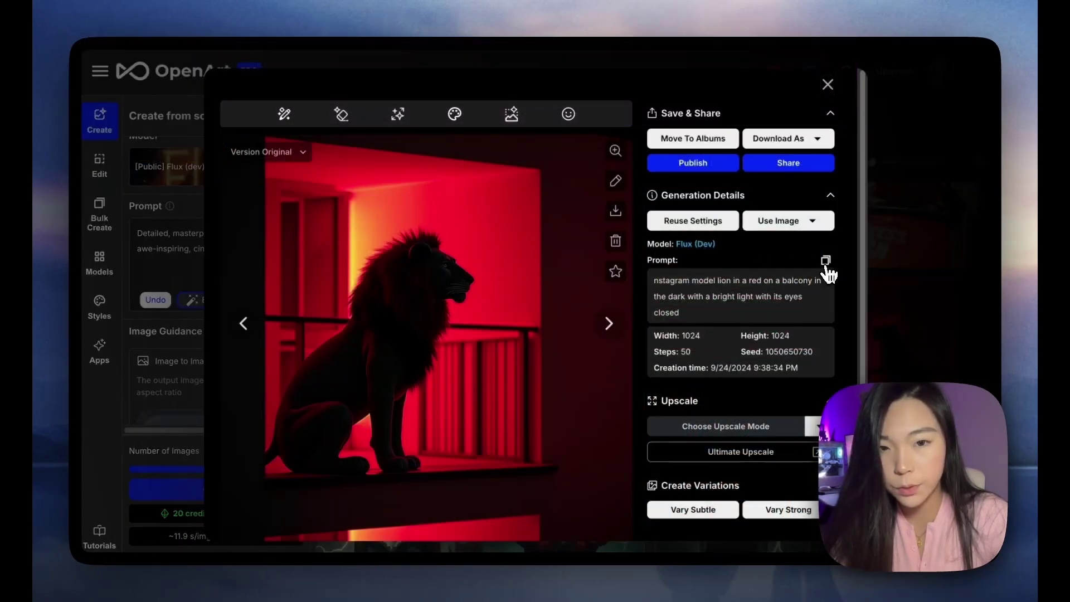
Copy the lion image's prompt and paste it after "Detailed, masterpiece, professional, awe-inspiring, cinematic, HDR," in the prompt
click(827, 271)
click(877, 268)
click(280, 248)
key(ctrl+v)
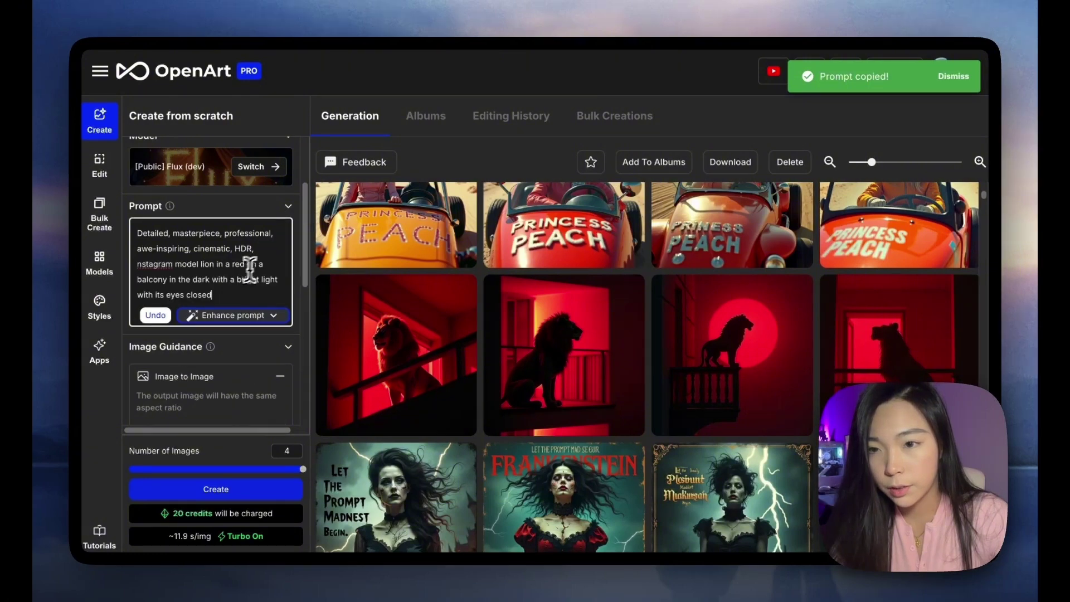
Generate four lion images from the combined prompt and view the lion results at full size
click(289, 493)
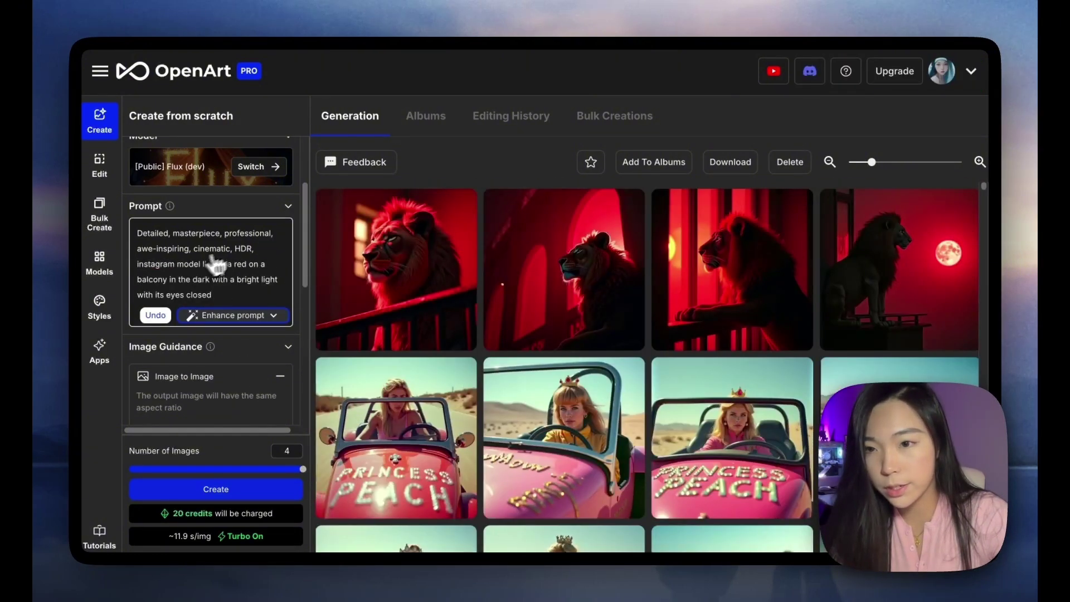
click(395, 267)
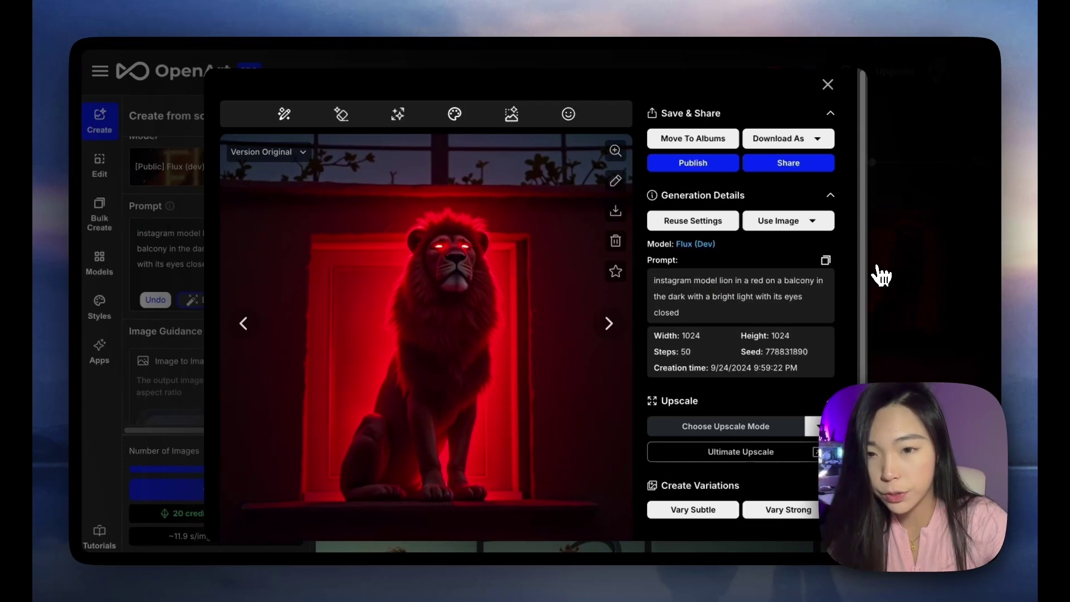
key(Right)
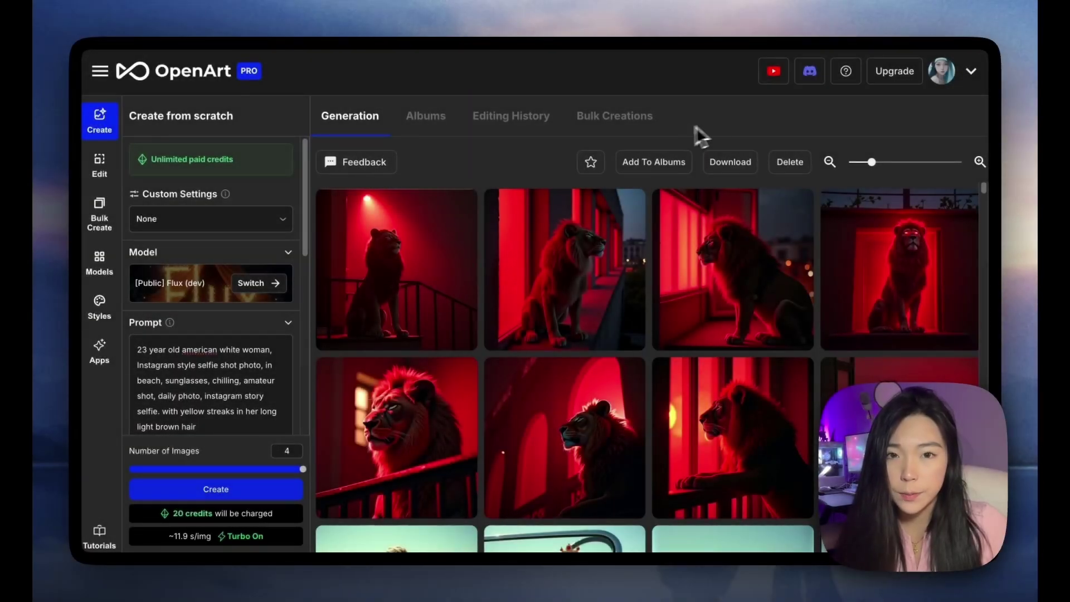
Generate four images from the beach selfie prompt of a 23 year old american white woman with yellow streaks in her hair
scroll(259, 341, down, 1)
click(260, 341)
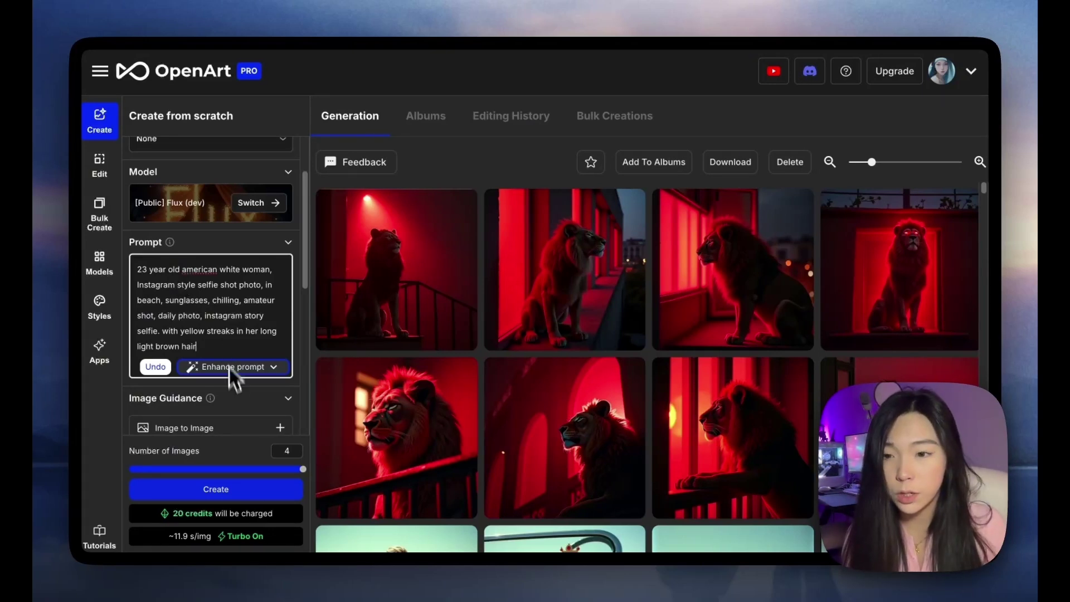
click(277, 488)
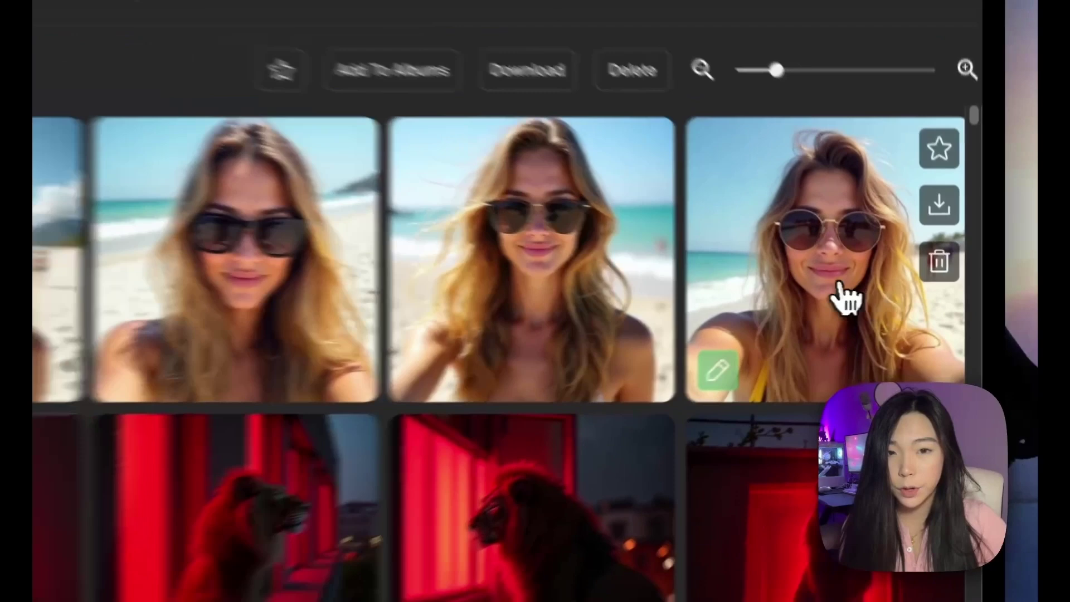
Browse the beach selfies at full size and generate four more from the same prompt
click(862, 243)
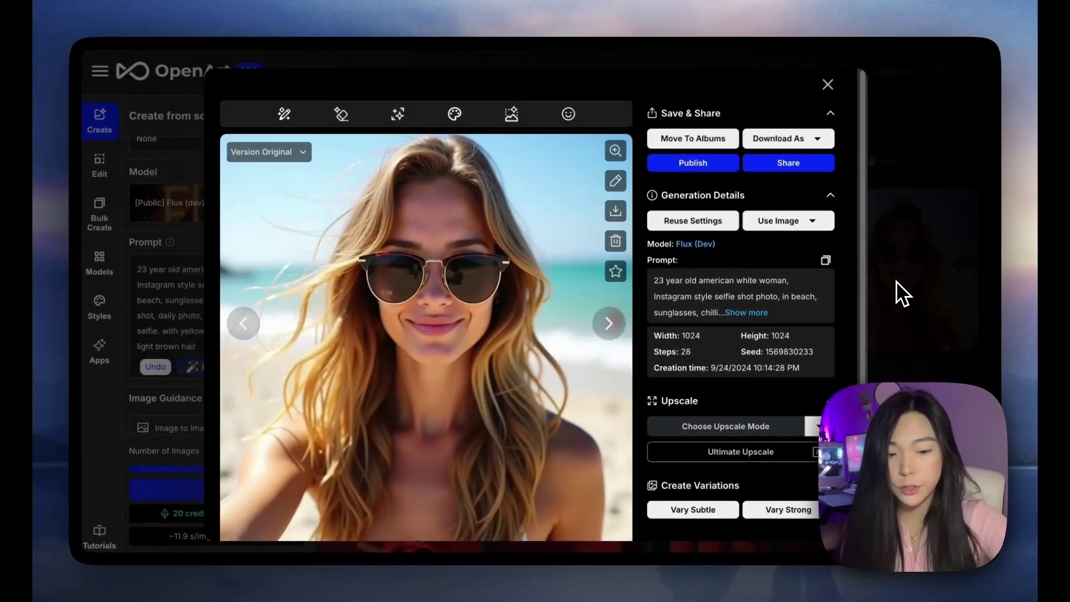
key(Right)
key(Right)
click(896, 281)
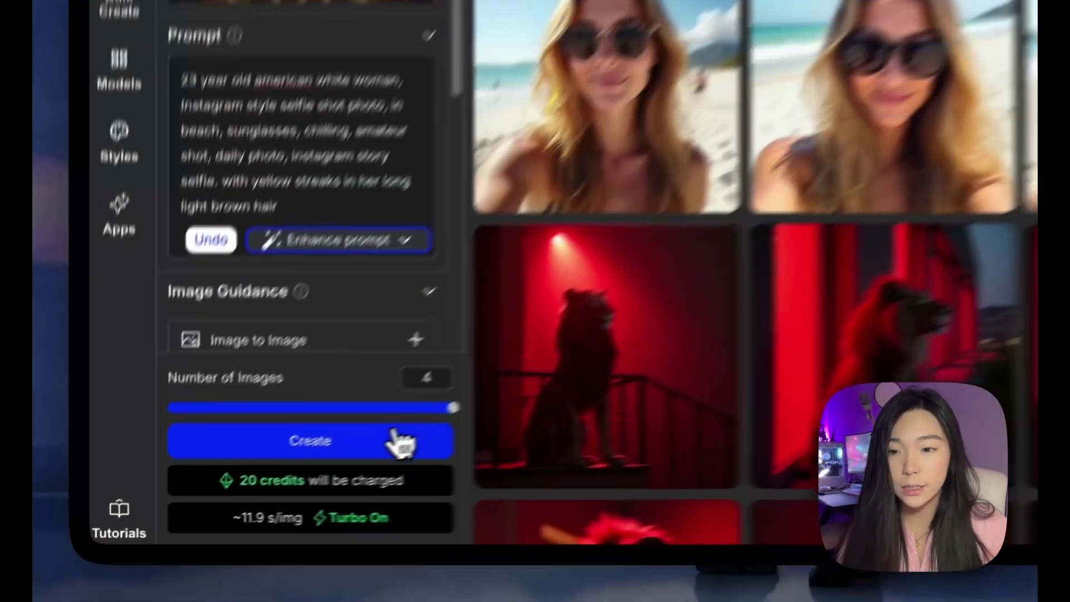
click(261, 491)
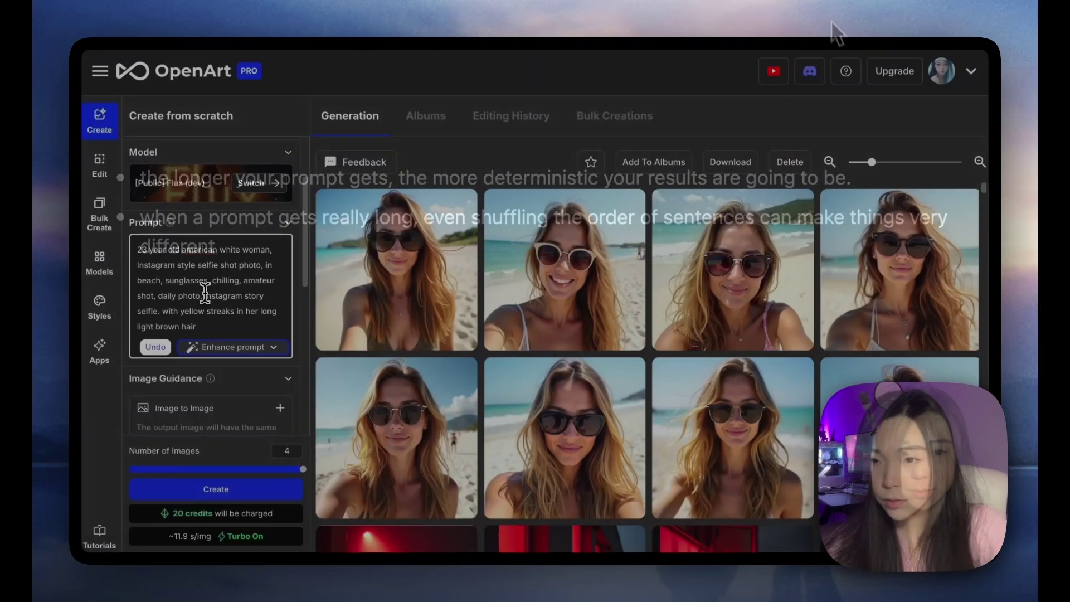
Move "instagram story selfie" to the start of the prompt, followed by a comma instead of a full stop
drag(233, 296, 163, 311)
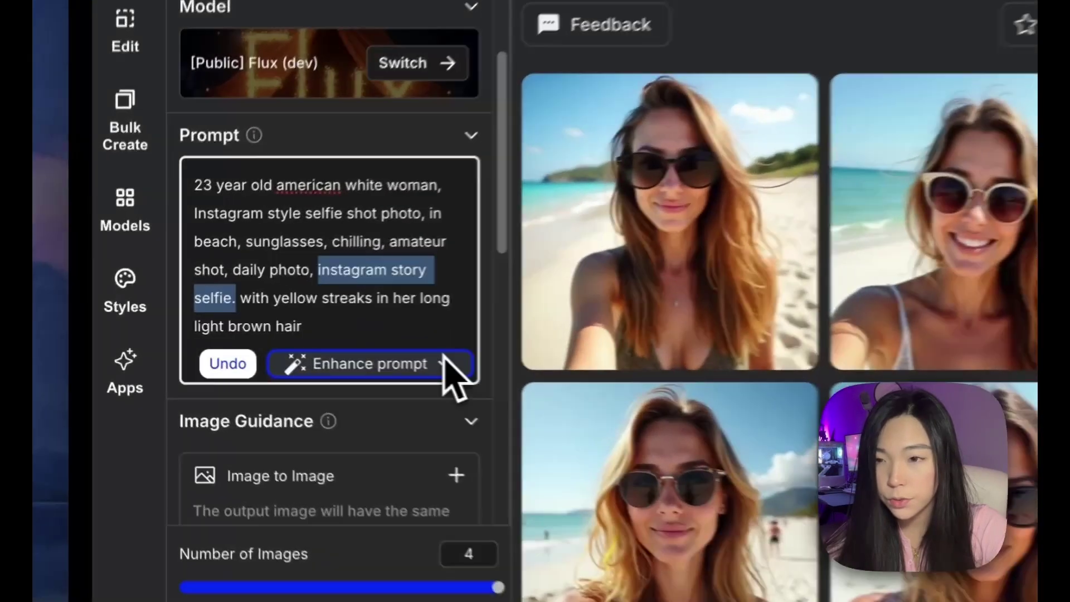
key(ctrl+x)
click(195, 186)
key(ctrl+v)
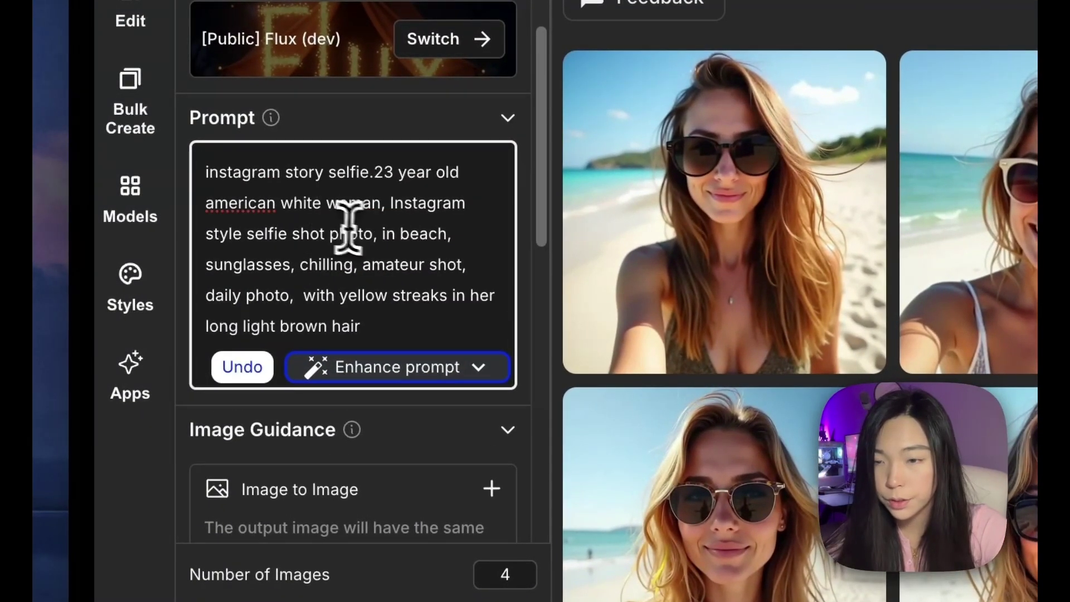
key(BackSpace)
text(,)
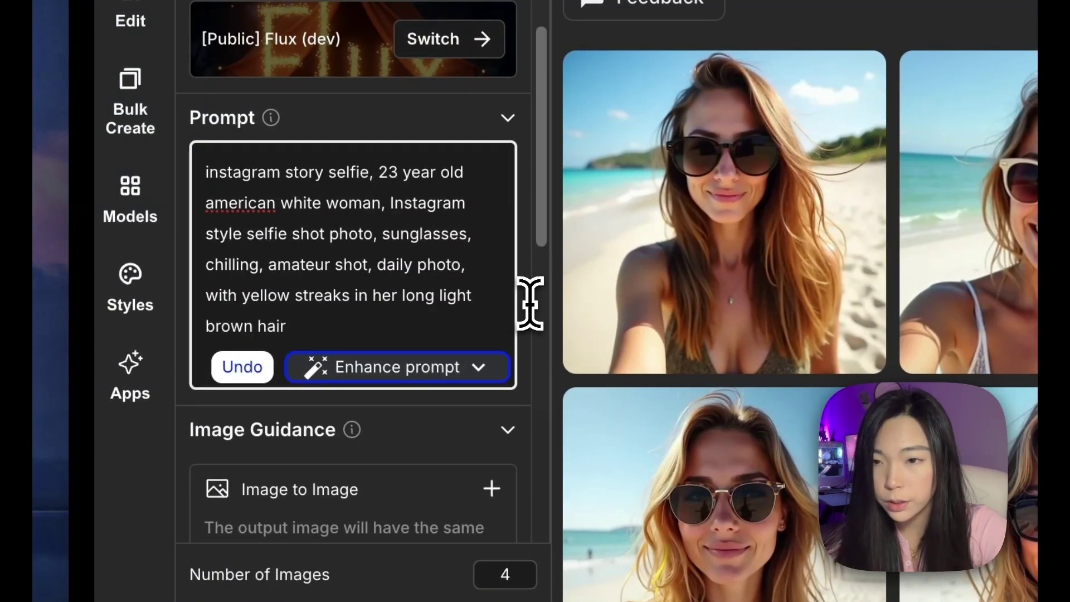
Place "in beach," after "instagram story selfie," and move "23 year old american white woman," behind the hair description
text(in beach,)
drag(455, 171, 463, 196)
key(ctrl+x)
click(234, 327)
key(ctrl+v)
Reorder the prompt so it starts with "in beach," and ends with "sunglasses", generate images from it and look over the new selfies
drag(313, 253, 359, 291)
drag(335, 273, 390, 361)
drag(294, 234, 175, 243)
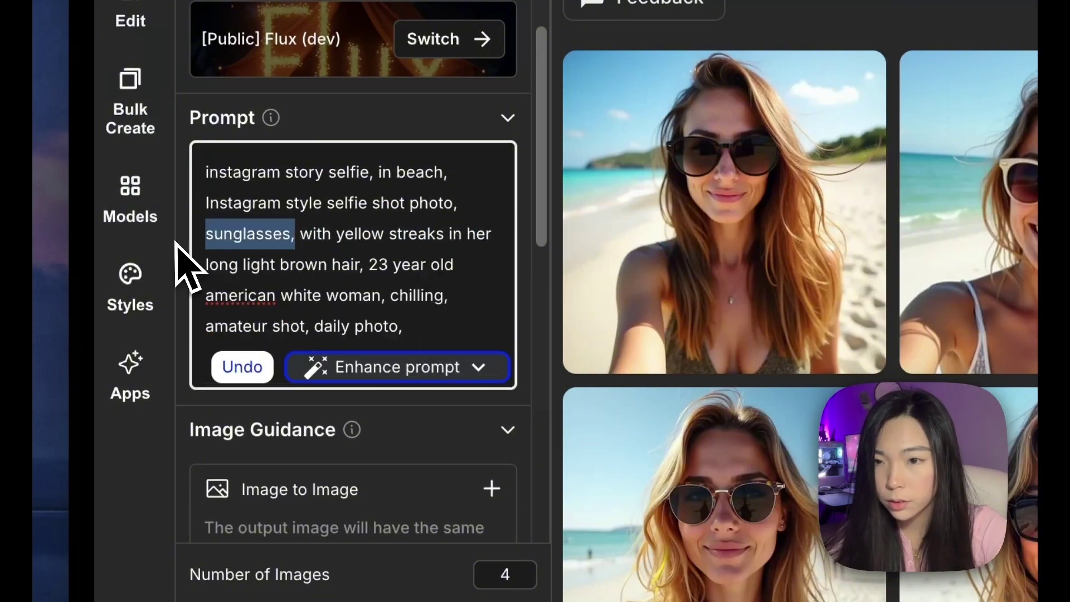
key(ctrl+x)
click(301, 326)
key(ctrl+v)
click(454, 490)
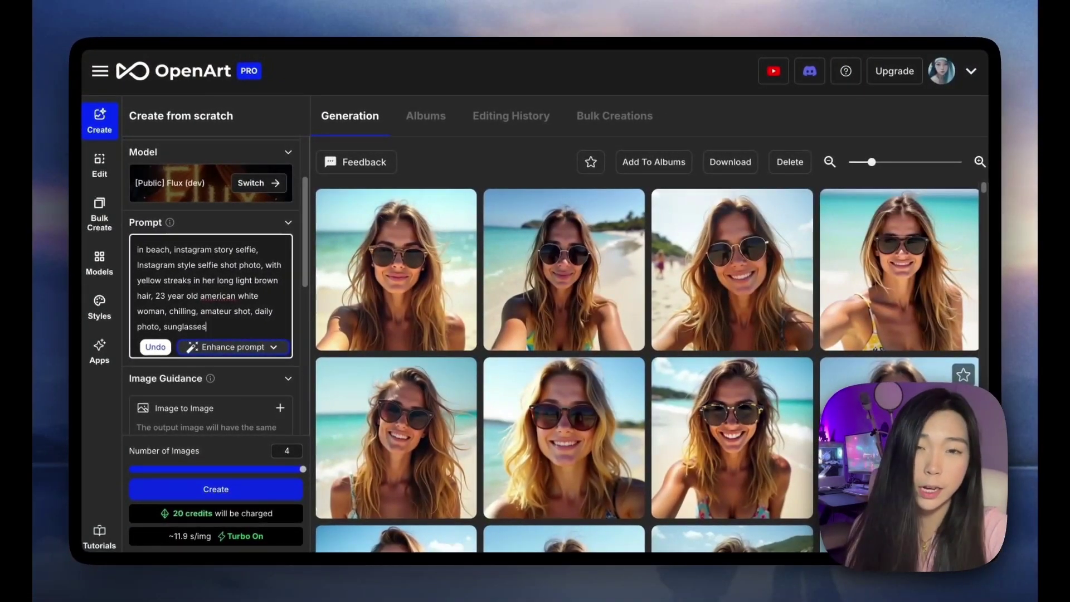
scroll(646, 368, down, 3)
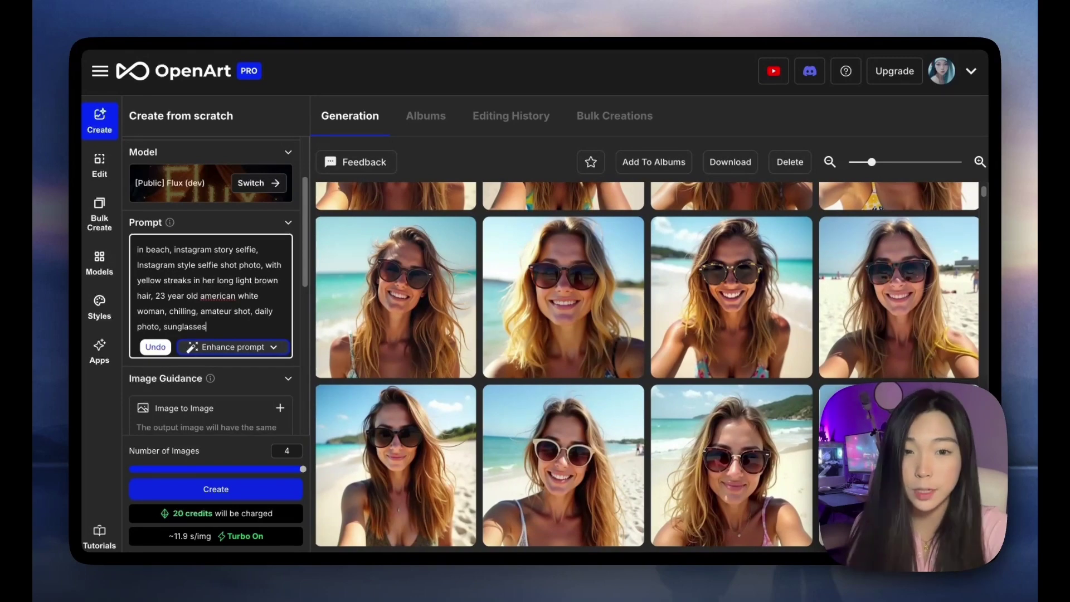
scroll(646, 367, up, 3)
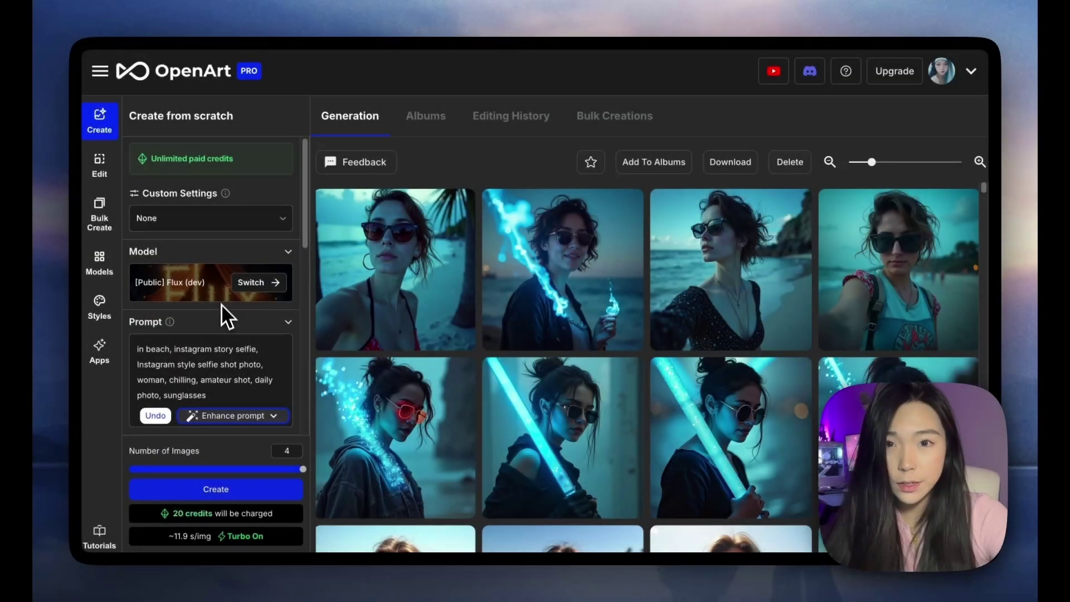
Review the shortened beach selfie prompt with its Image to Image sword reference picture and creativity level
scroll(222, 312, down, 2)
scroll(223, 344, down, 3)
scroll(222, 344, up, 4)
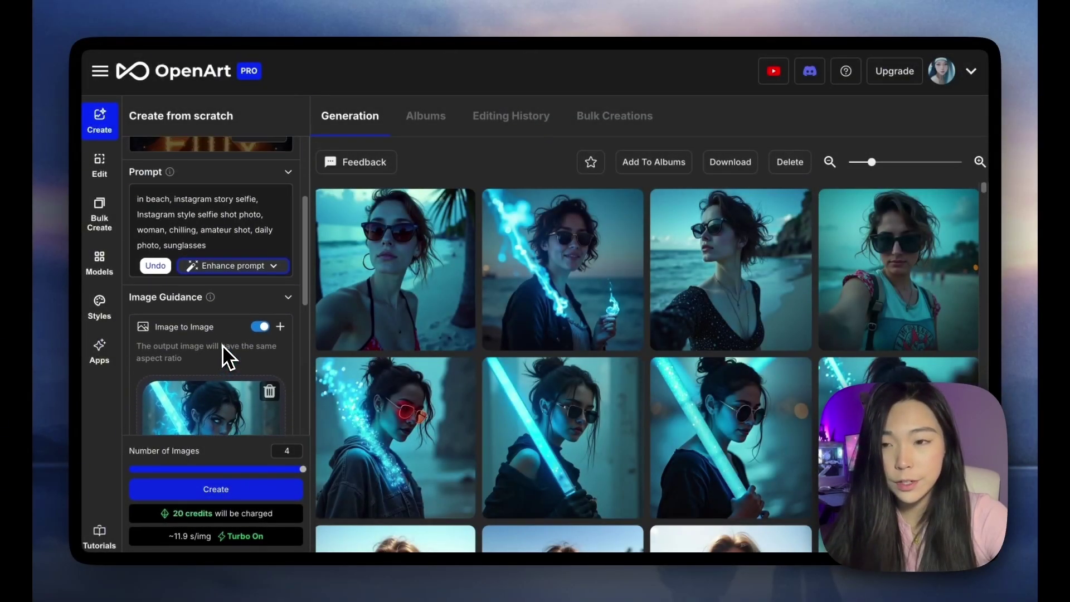
scroll(226, 357, down, 3)
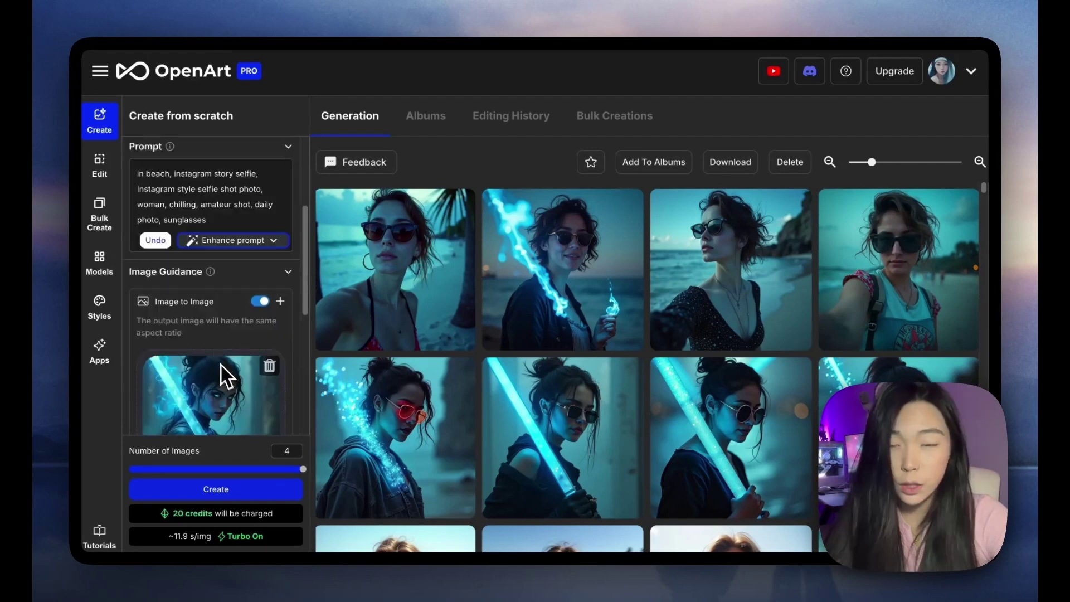
scroll(496, 396, down, 3)
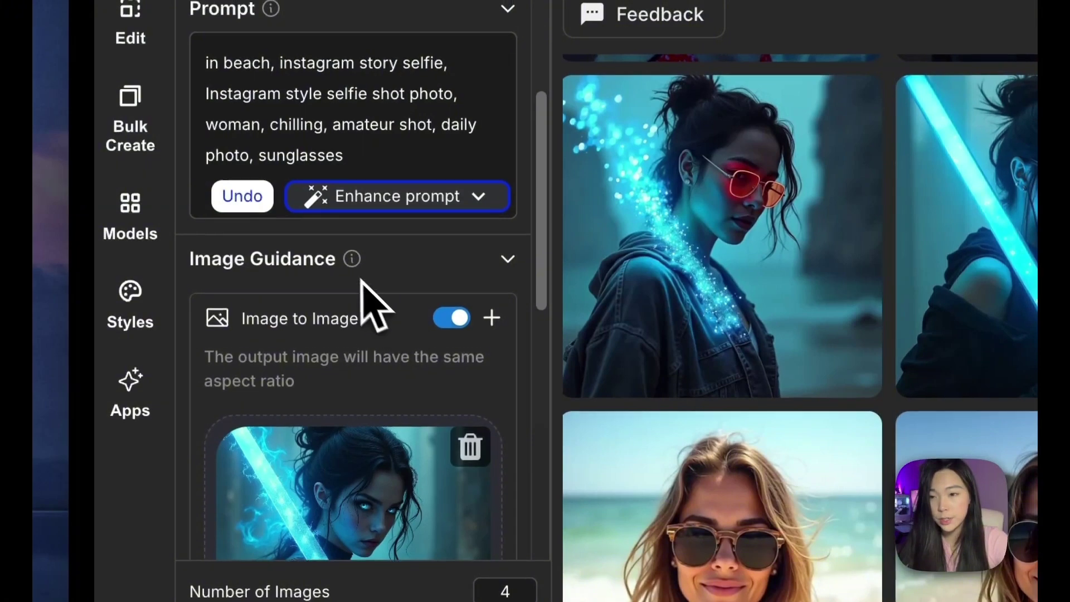
scroll(370, 299, down, 3)
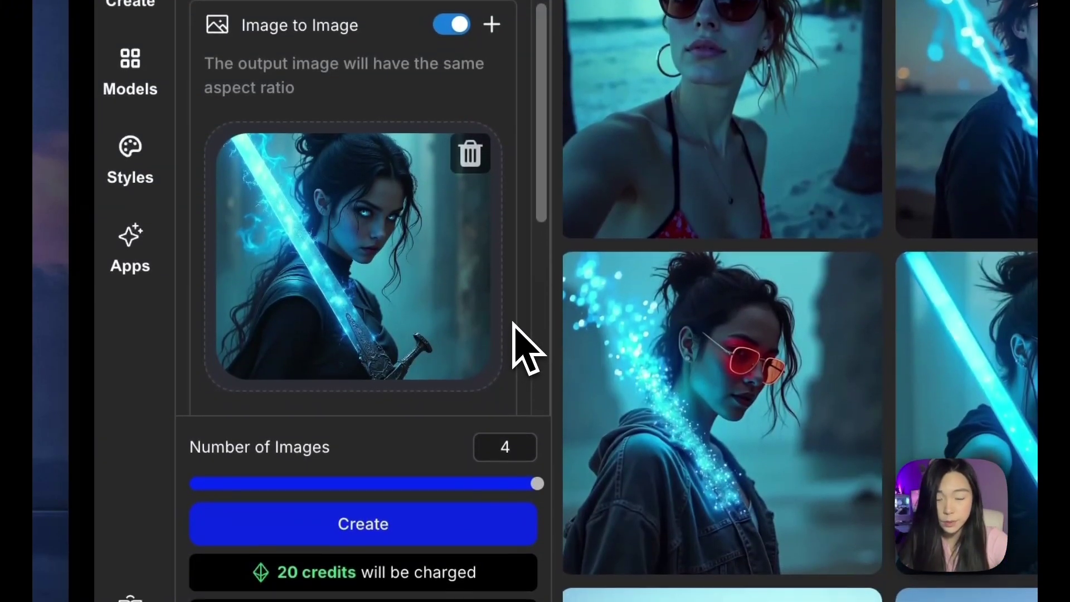
scroll(501, 490, down, 3)
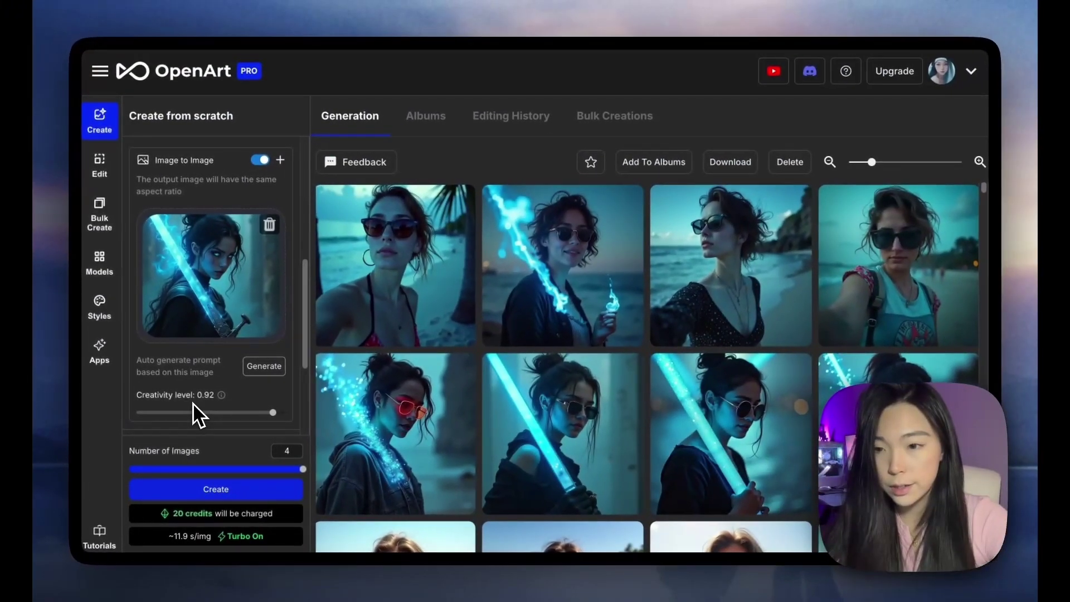
View the generated image of the woman in red sunglasses at full size, close it and return to the Image to Image settings
click(362, 443)
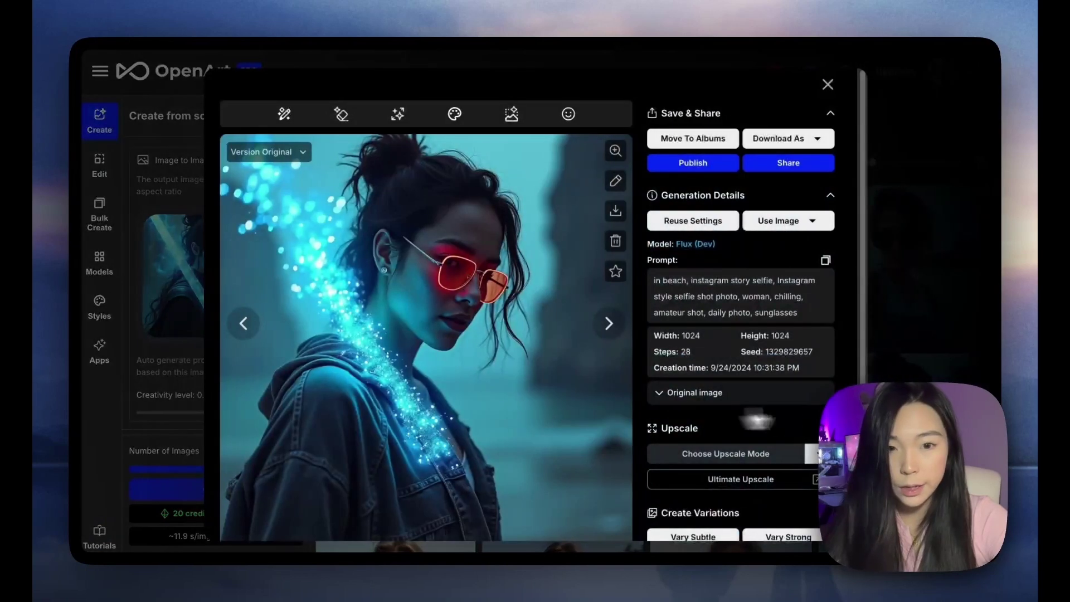
click(889, 360)
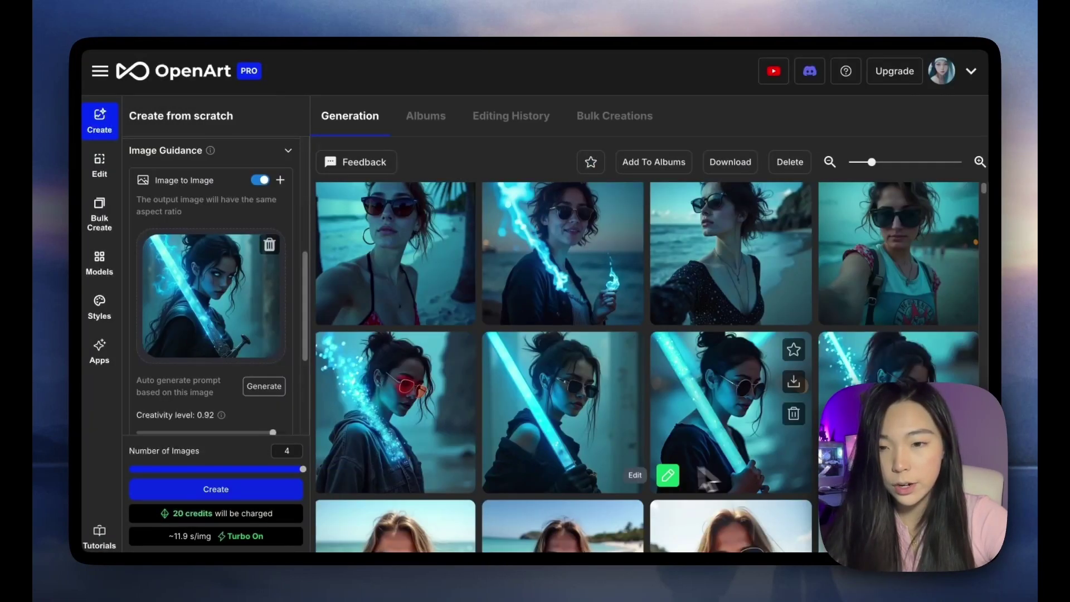
scroll(463, 479, up, 1)
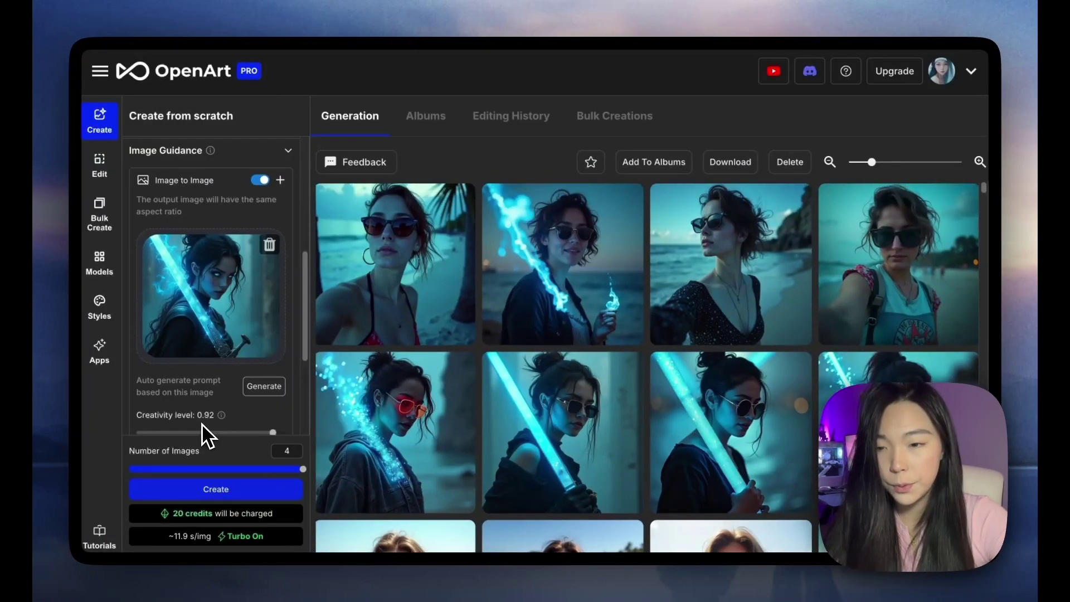